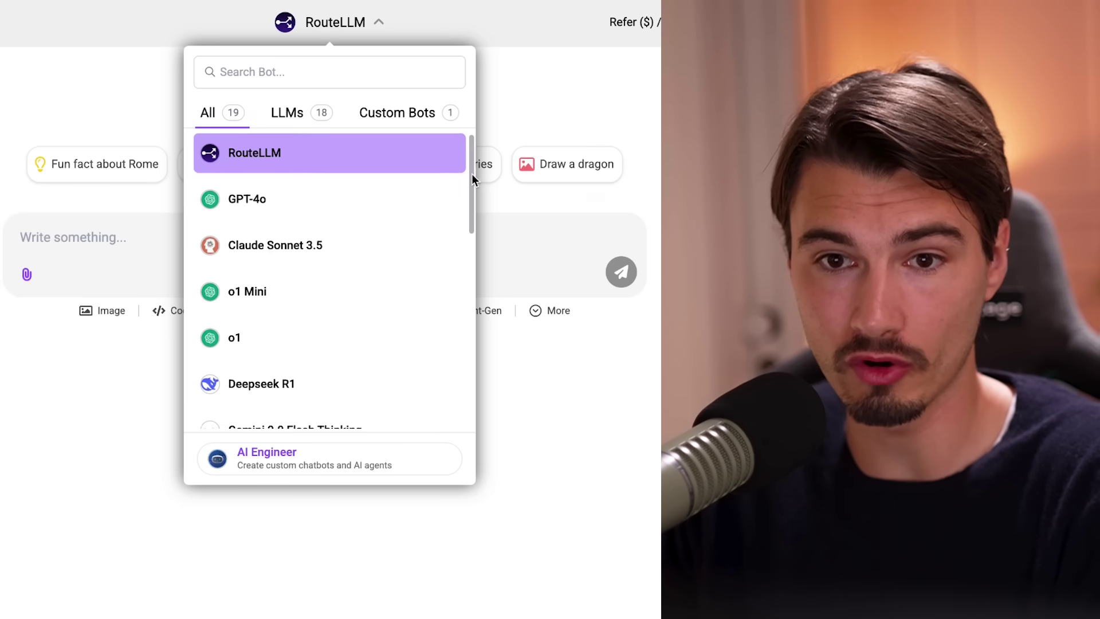
Keep RouteLLM as the model and scroll through GPT-4o's analysis of the uploaded party-cat video
left_click_drag(472, 173, 503, 190)
scroll(447, 244, "down", 1)
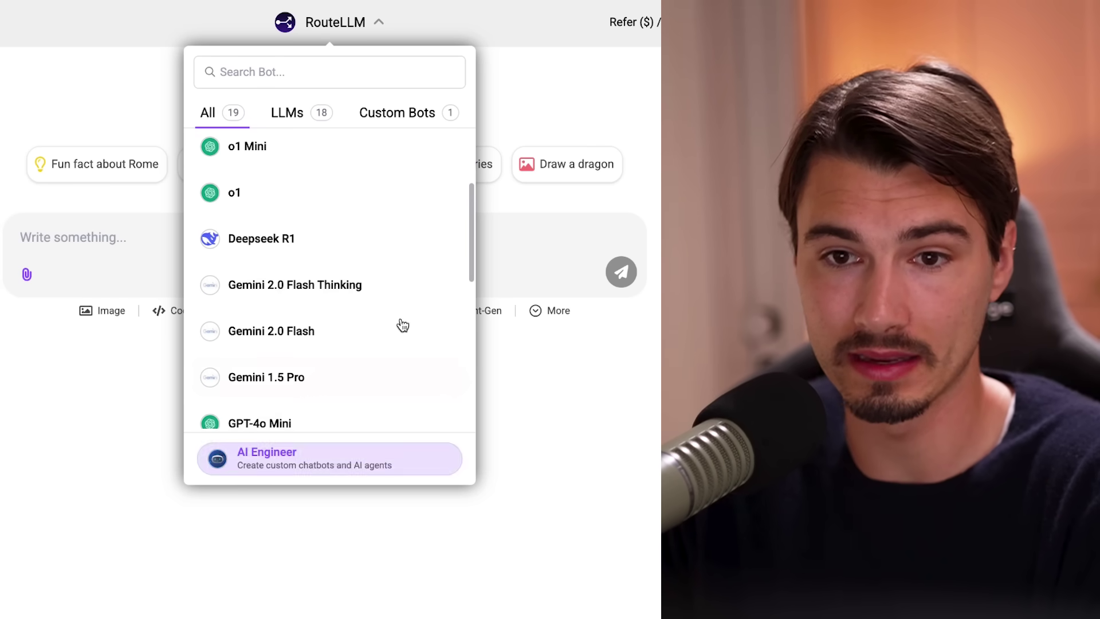
left_click(493, 325)
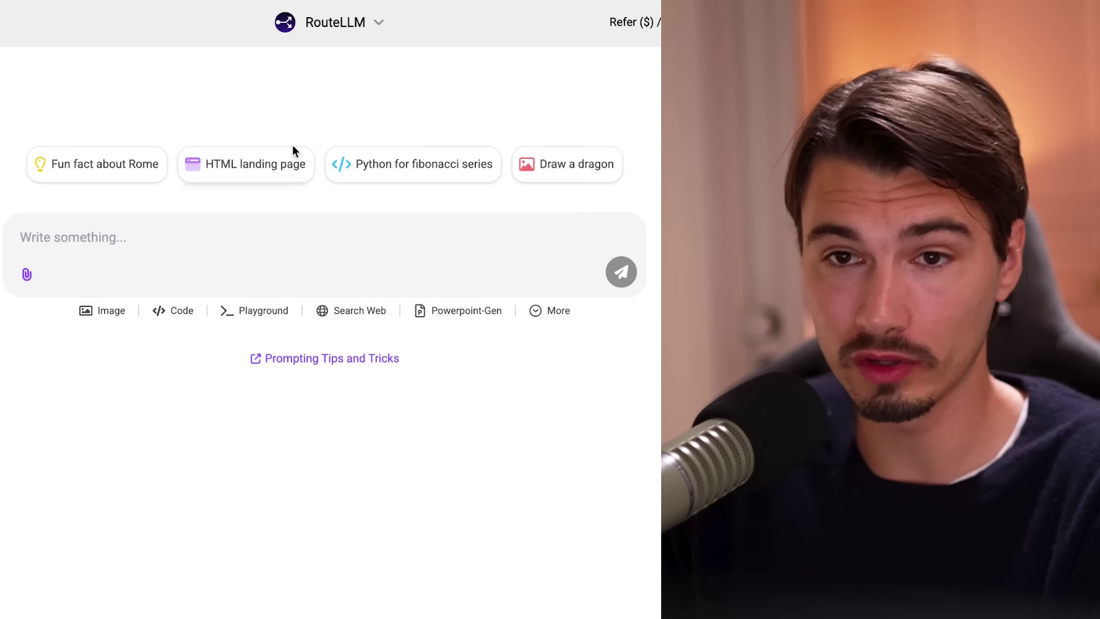
left_click(350, 43)
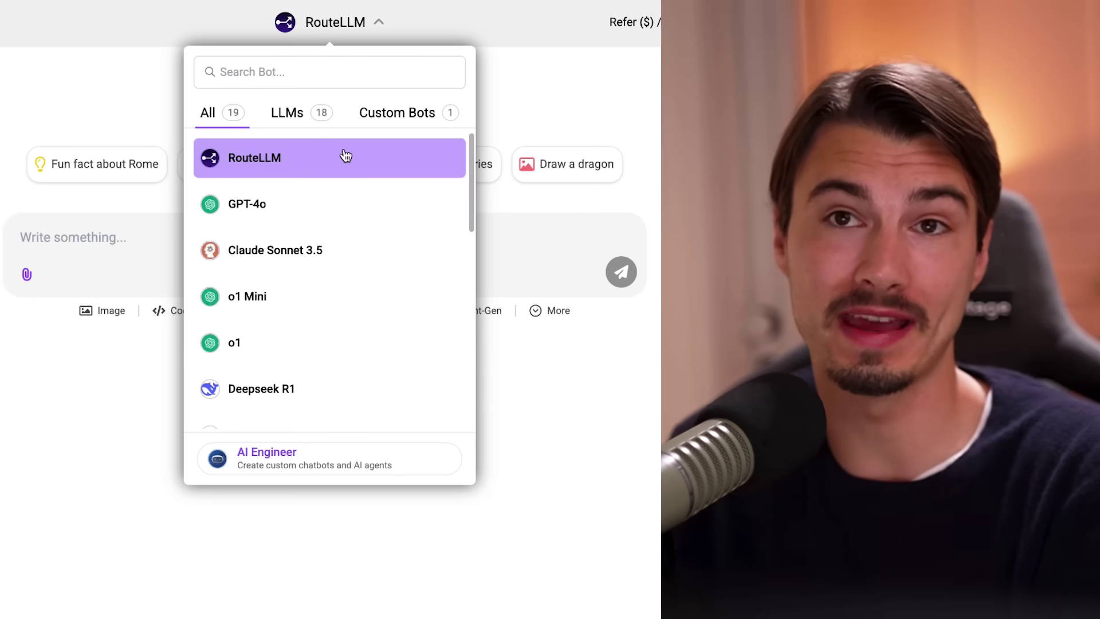
left_click(345, 155)
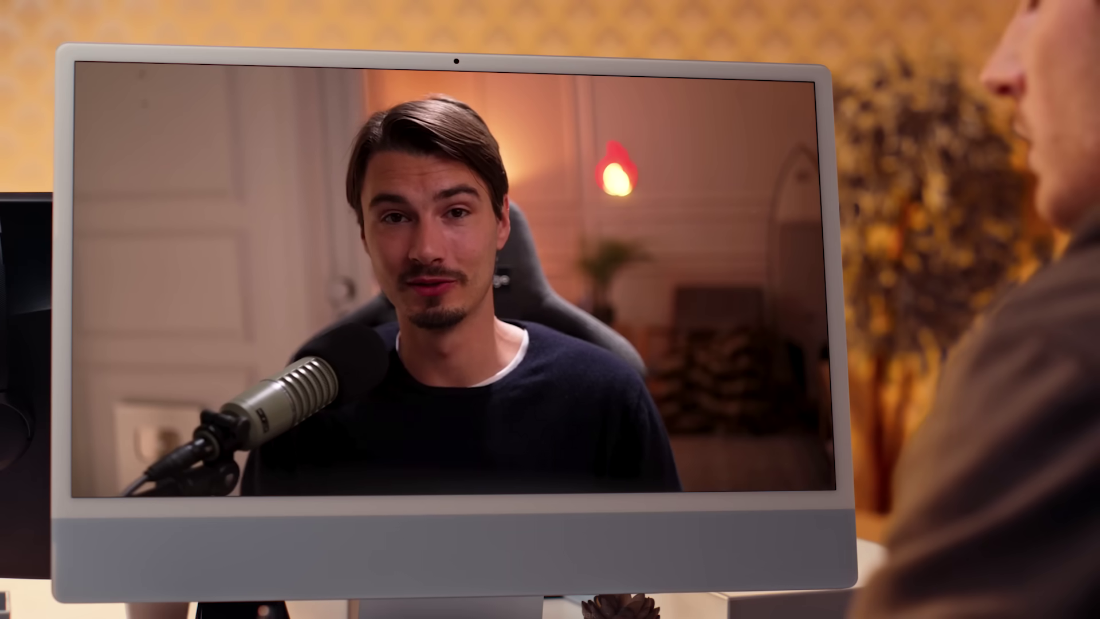
scroll(550, 309, "down", 5)
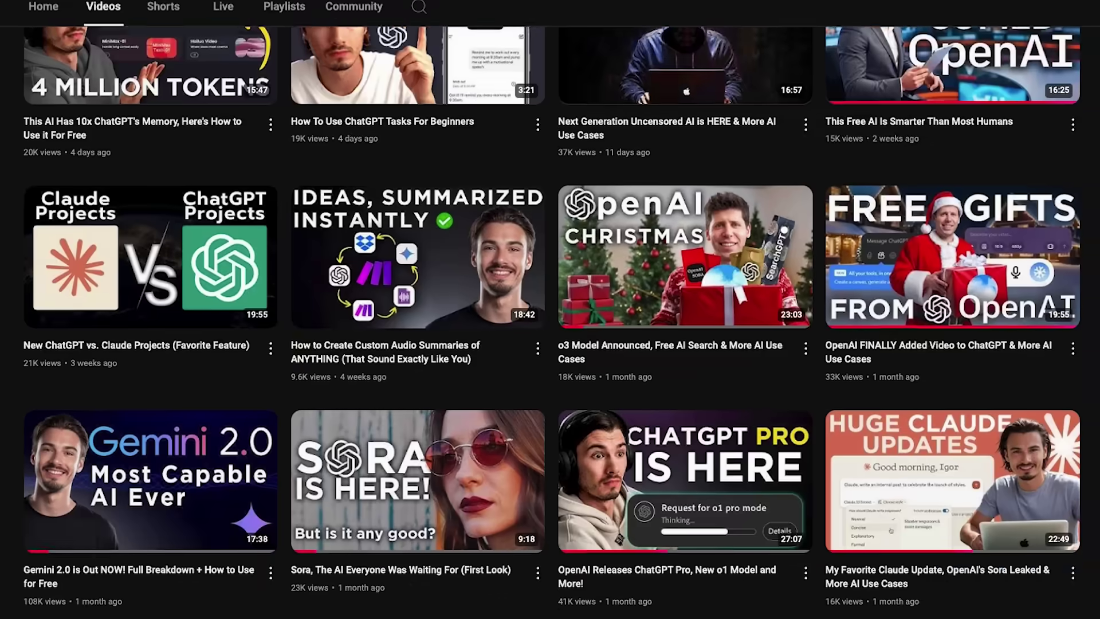
scroll(549, 310, "down", 12)
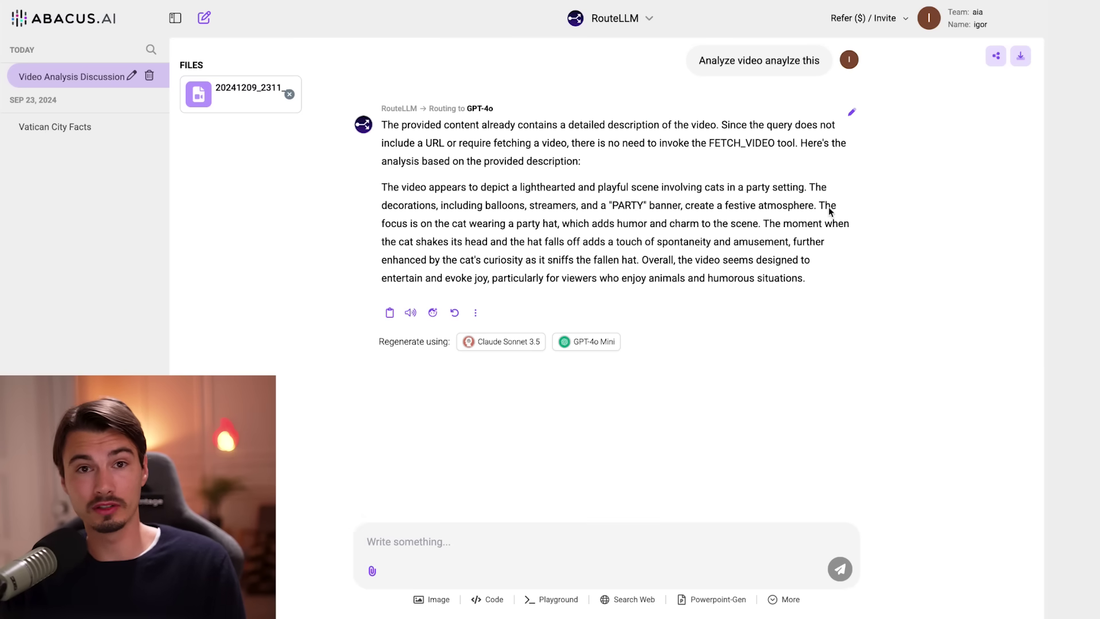
left_click(615, 21)
scroll(679, 233, "down", 5)
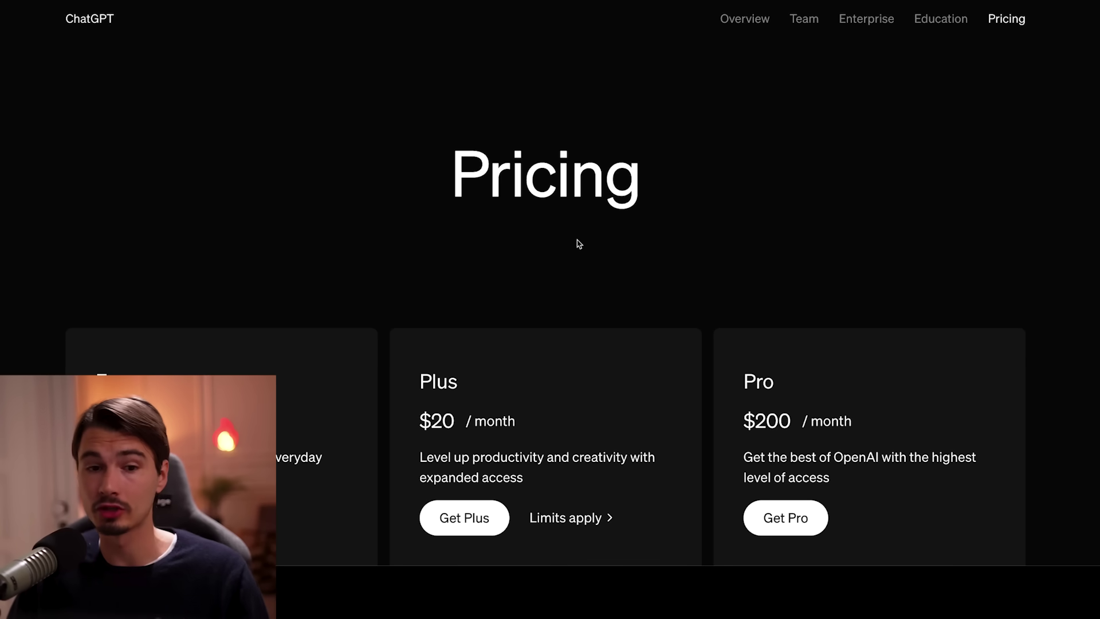
Scroll the ChatGPT Pricing page to the Free, Plus and Pro plan cards and clear the text selection
scroll(590, 232, "down", 10)
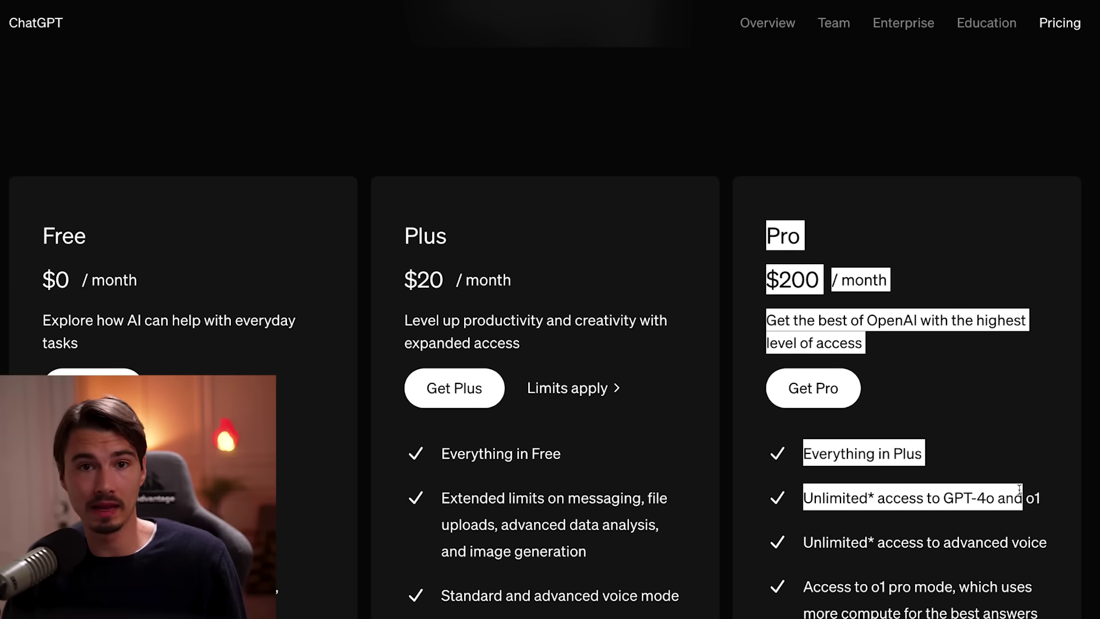
scroll(786, 325, "down", 2)
scroll(644, 430, "up", 3)
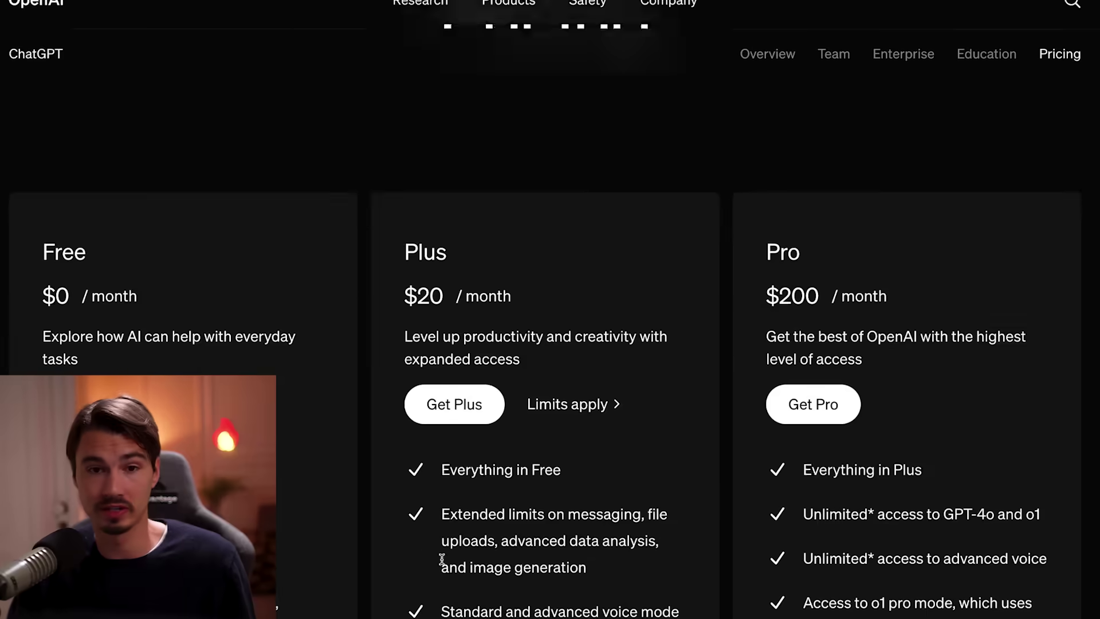
scroll(427, 154, "down", 2)
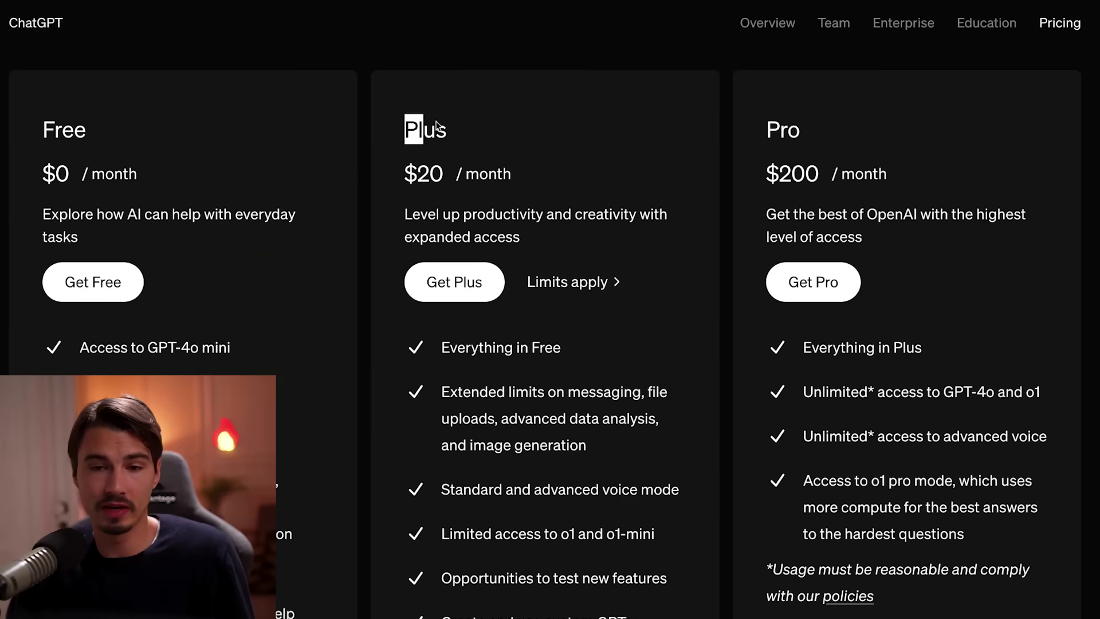
left_click(648, 500)
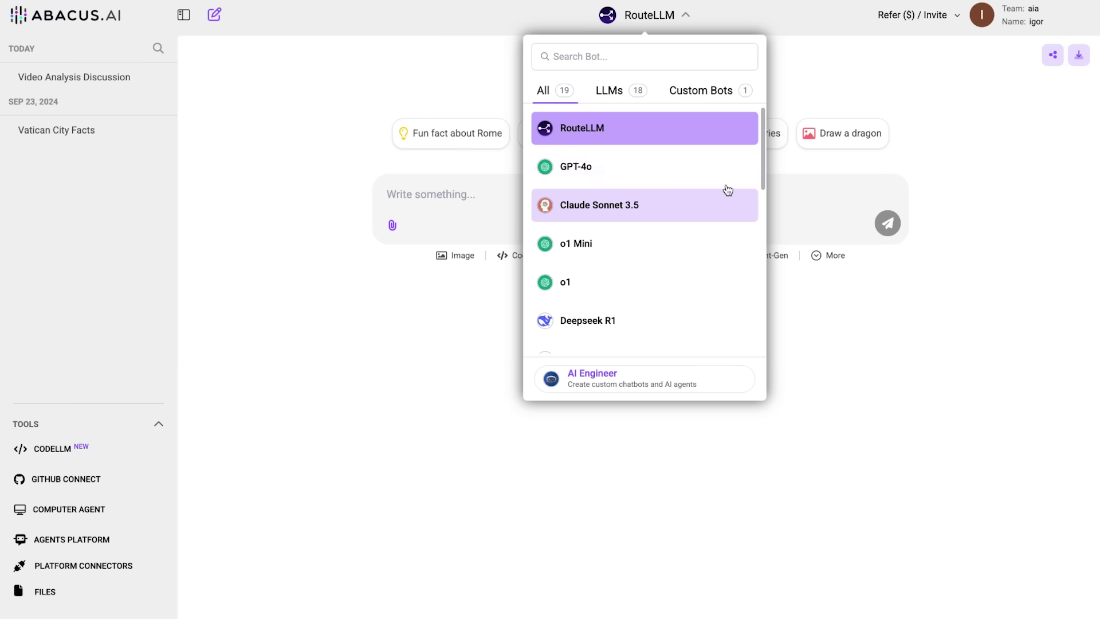
Scroll the bot list down to the custom Email Answering Agent App entry
left_click_drag(762, 158, 750, 305)
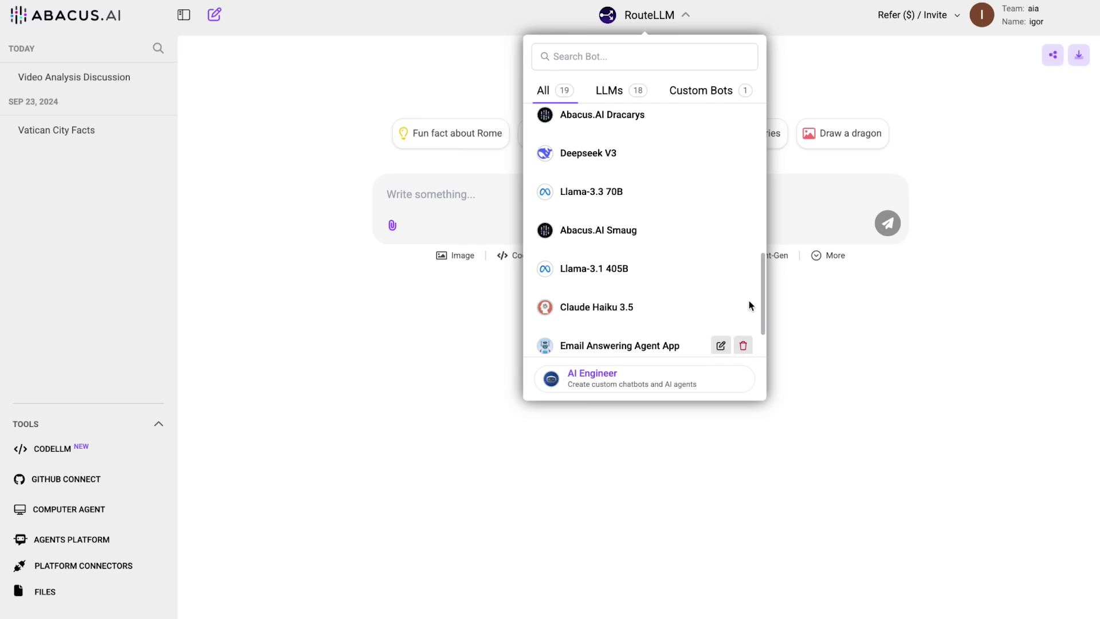
left_click_drag(766, 196, 765, 133)
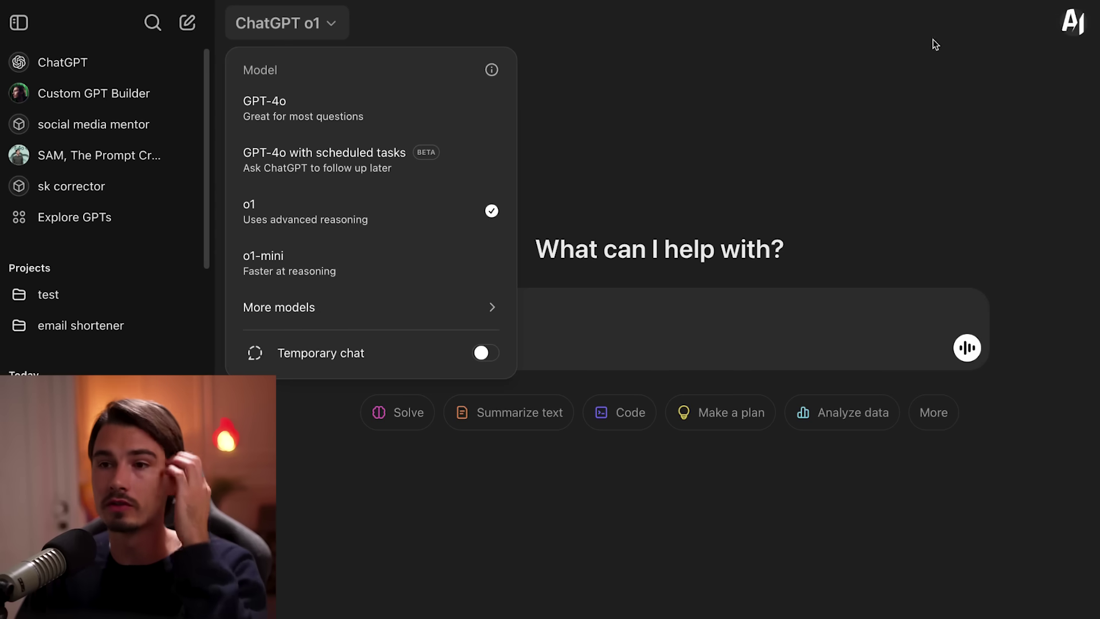
left_click(1072, 23)
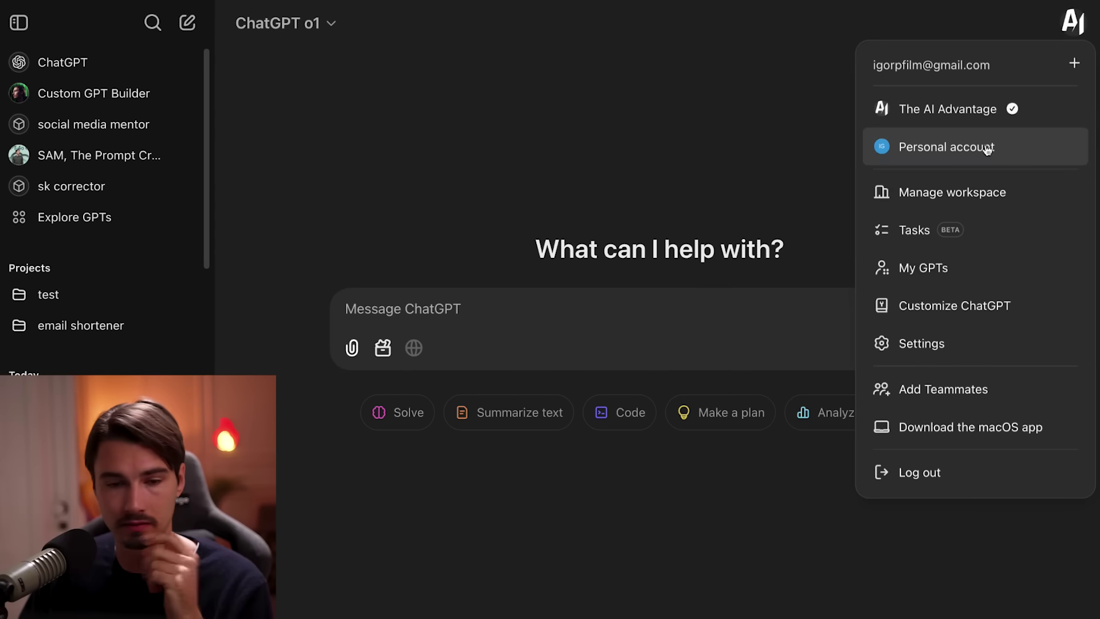
left_click(404, 121)
left_click(285, 23)
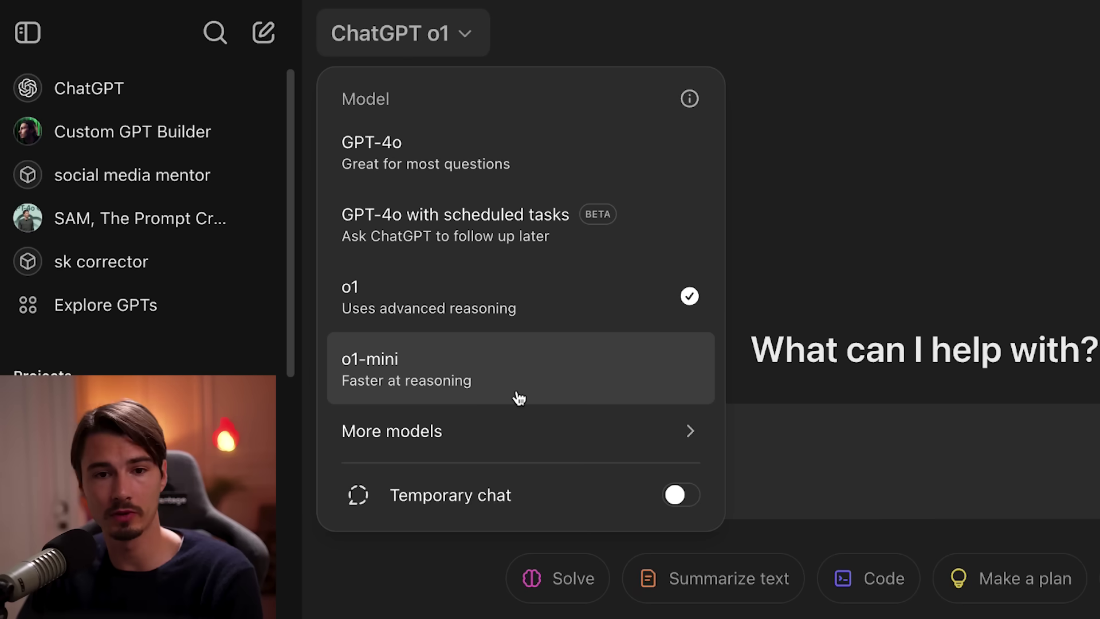
mouse_move(559, 449)
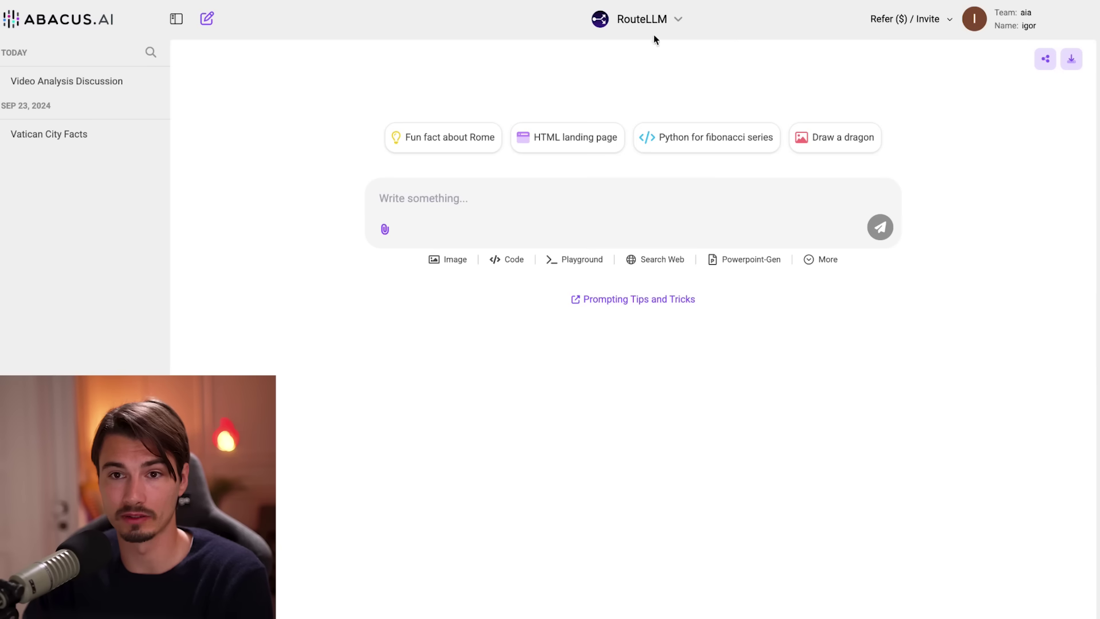
left_click(652, 26)
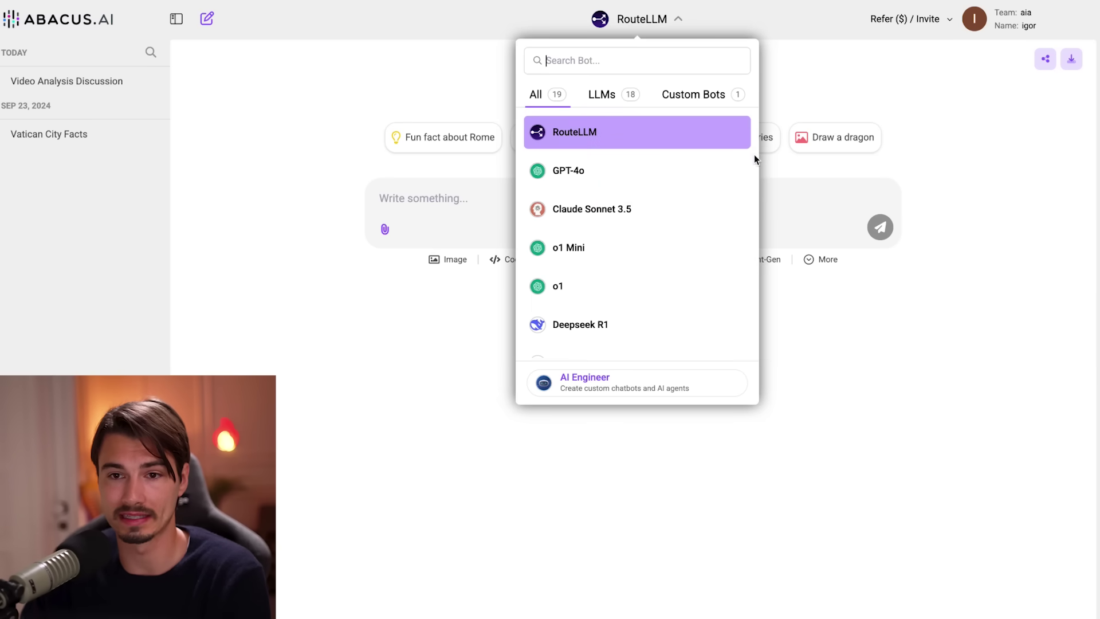
Change the chat model from RouteLLM to o1 and reopen the bot list to compare models
scroll(757, 155, "down", 1)
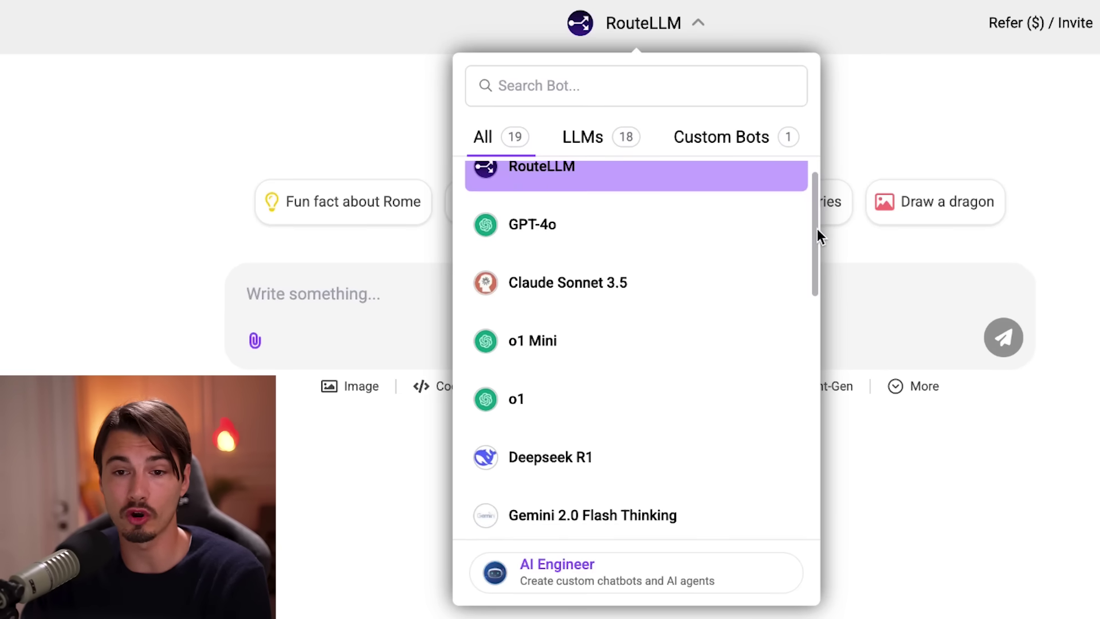
scroll(818, 224, "up", 1)
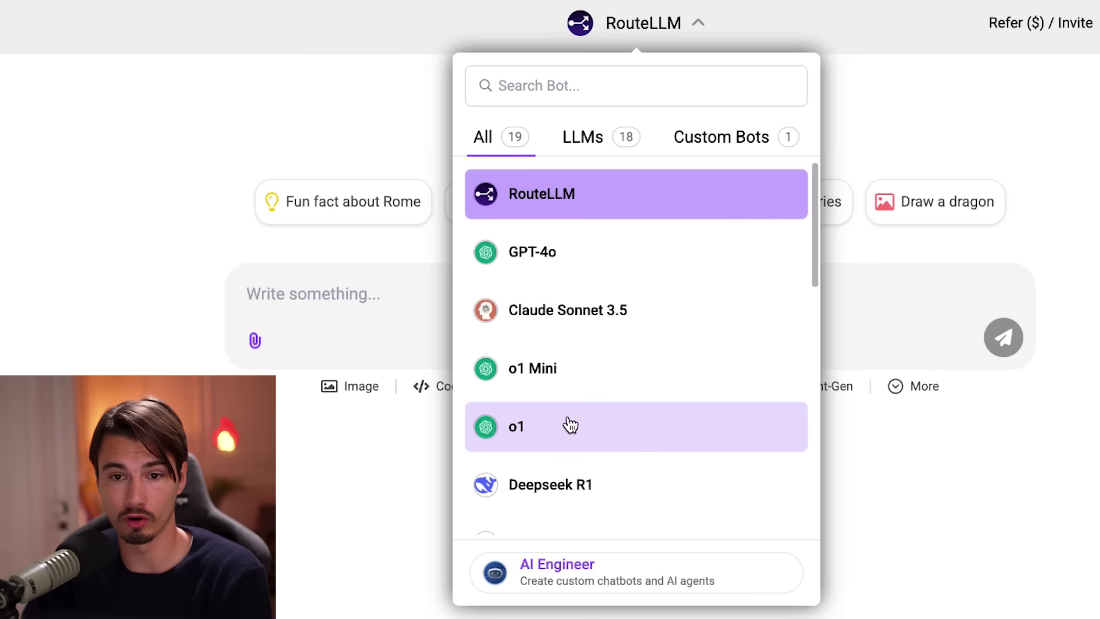
scroll(813, 270, "down", 2)
scroll(820, 209, "up", 2)
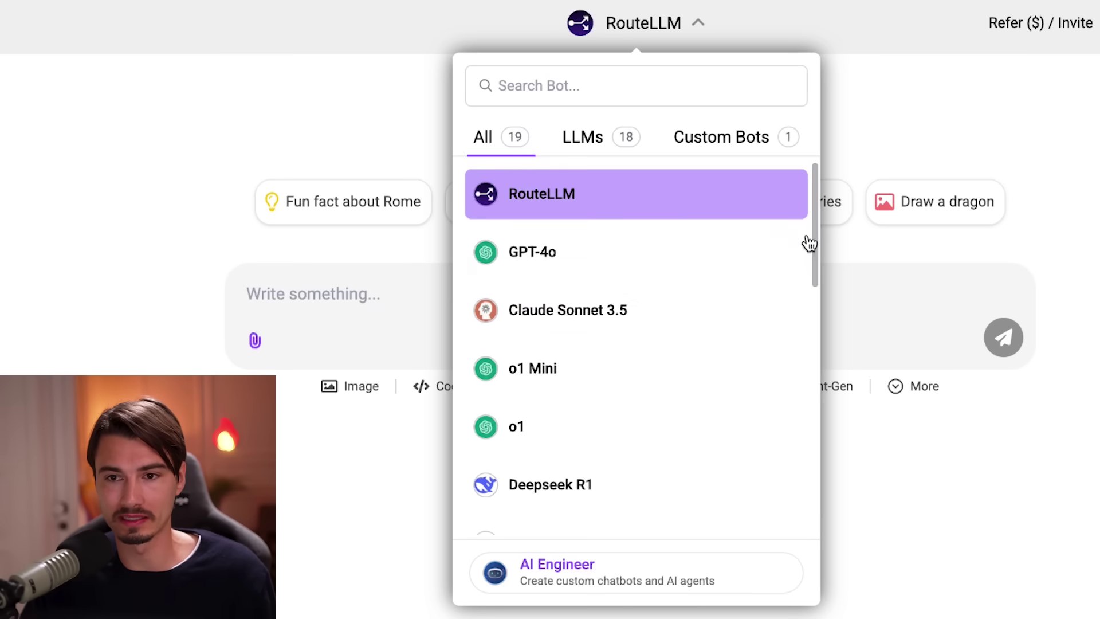
left_click_drag(815, 240, 815, 417)
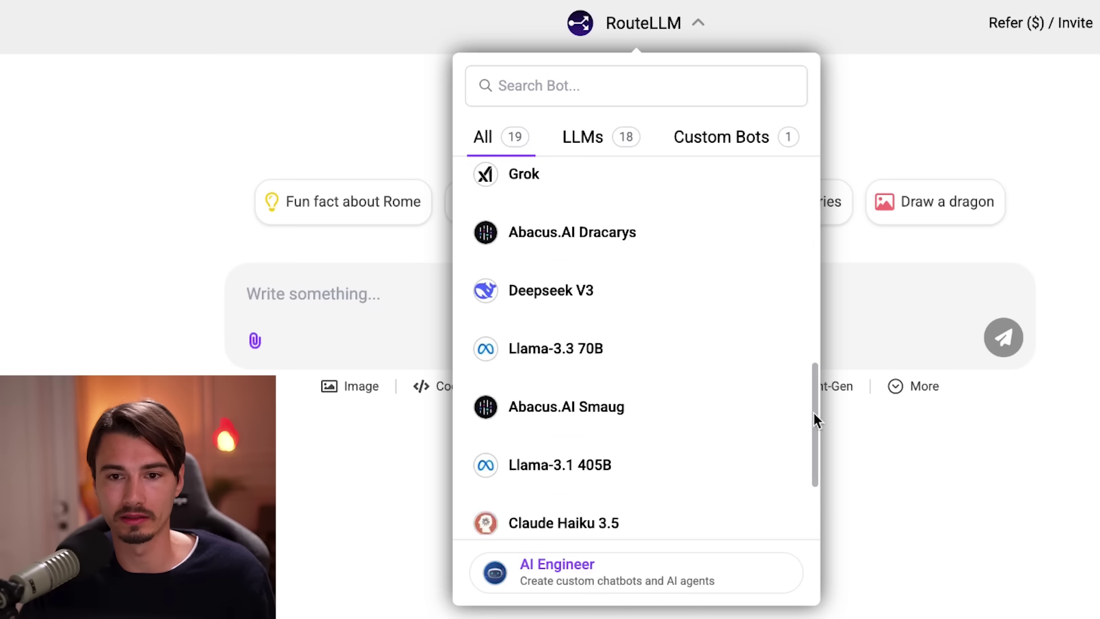
scroll(745, 295, "up", 10)
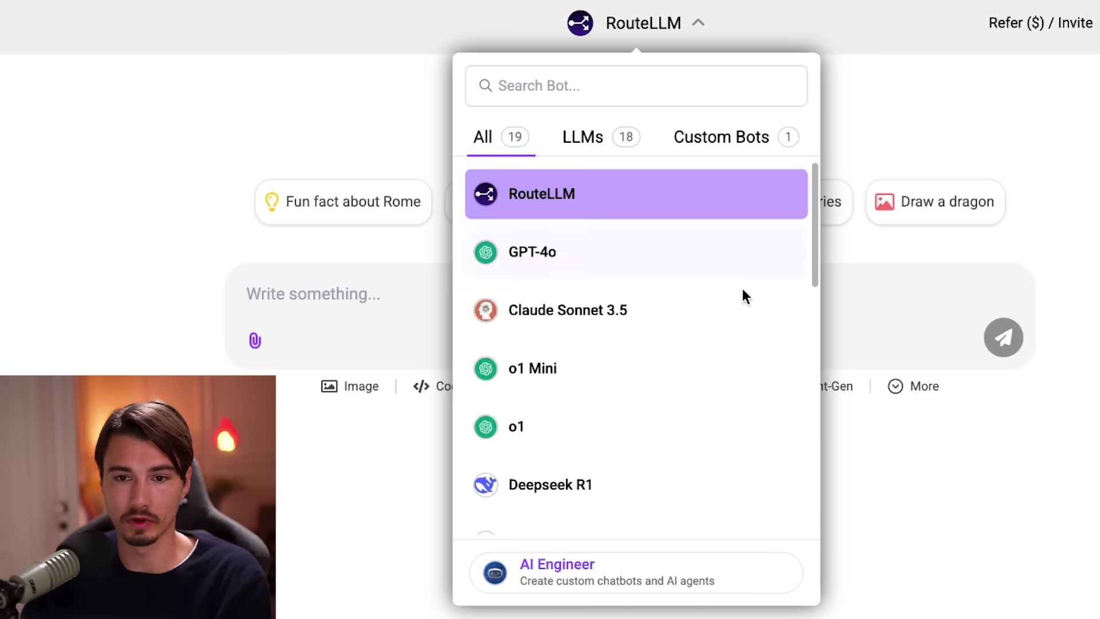
left_click(630, 435)
left_click(625, 34)
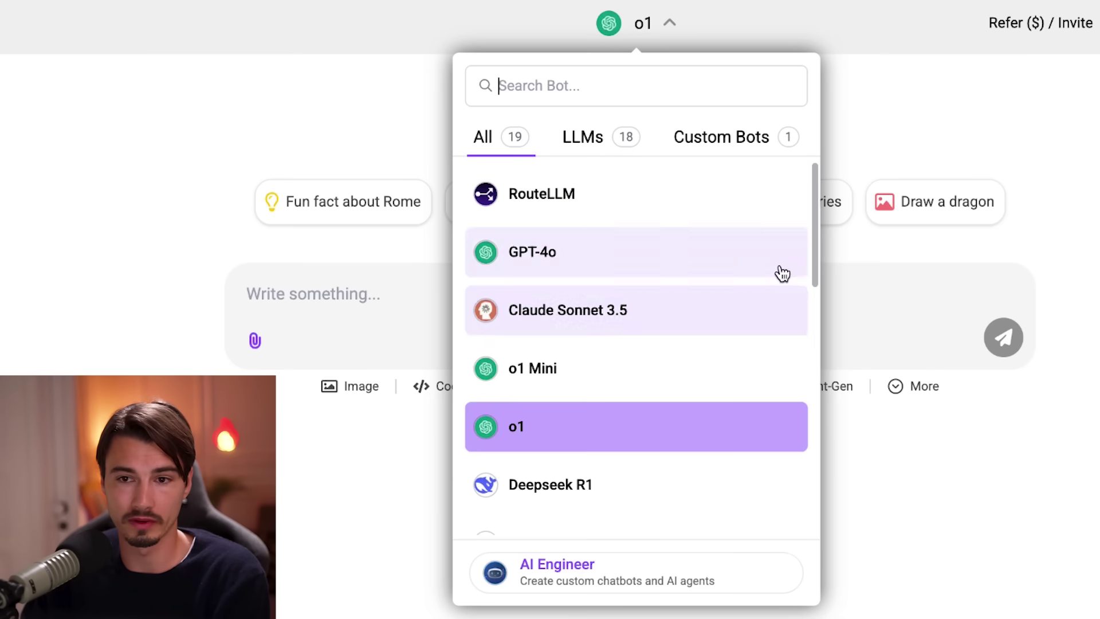
left_click_drag(814, 242, 817, 258)
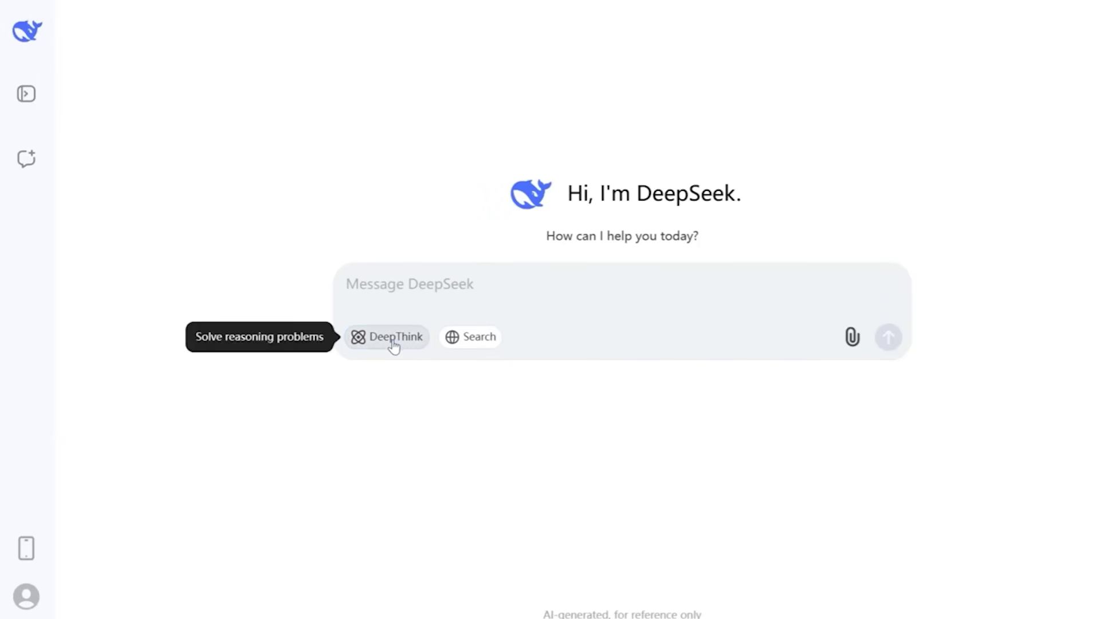
Turn on DeepThink and send the pasted 26-coin counterfeit weighing puzzle
left_click(392, 342)
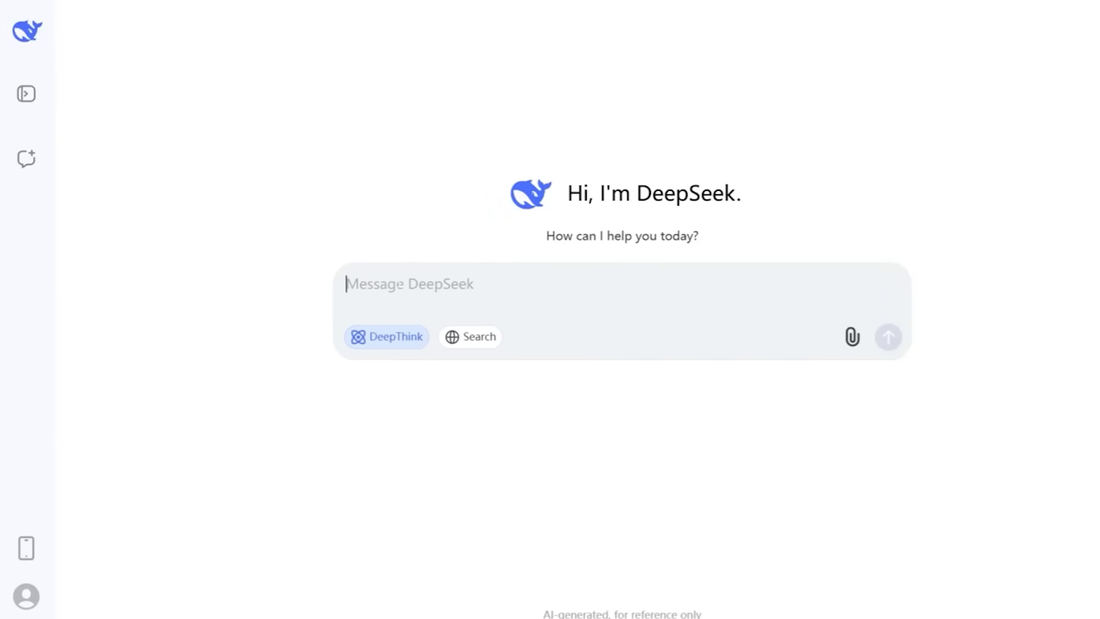
type("Among 26 identical-looking coins, one is counterfeit and lighter than the others. Using a balance scale without a pointer and weights, what is the minimum number of weighings needed to find this counterfeit coin?")
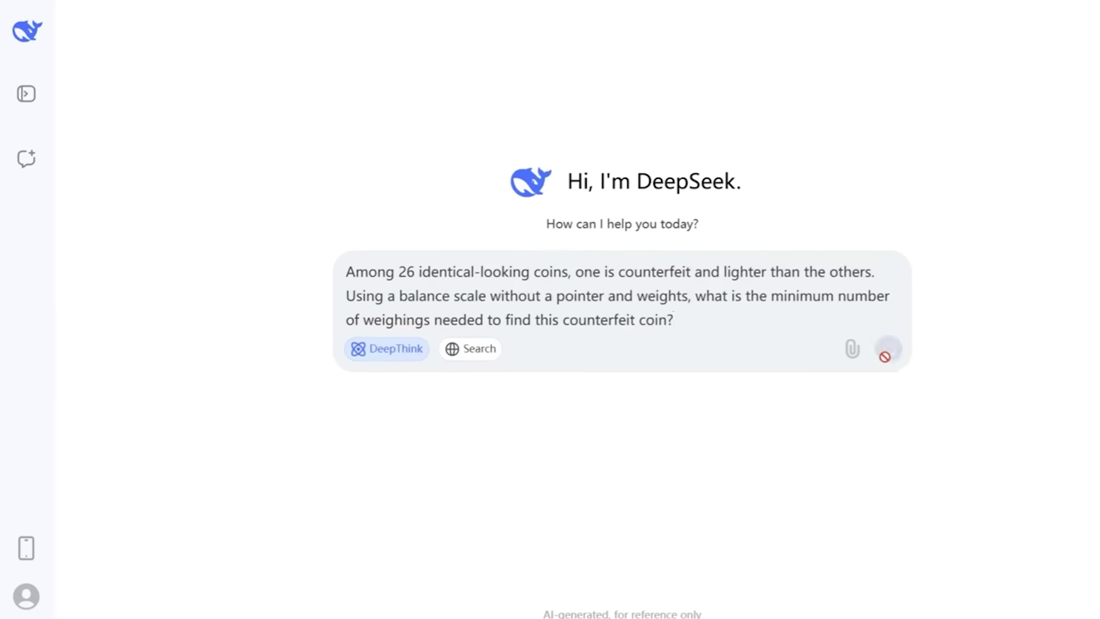
key("Return")
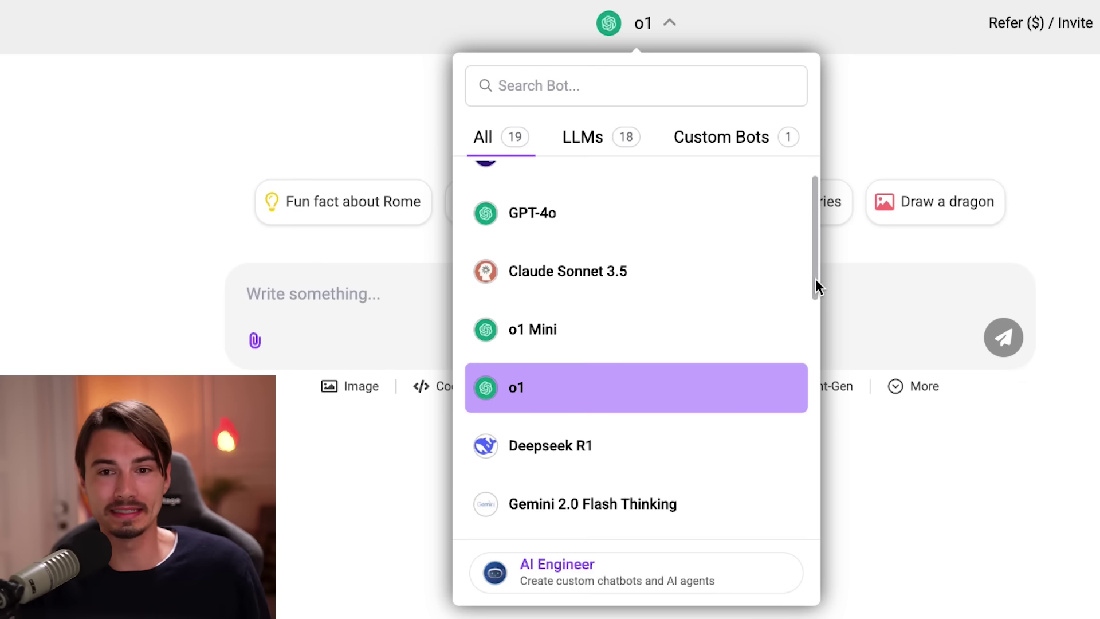
Check ChatGPT's model list, leaving o1 selected
scroll(815, 275, "down", 1)
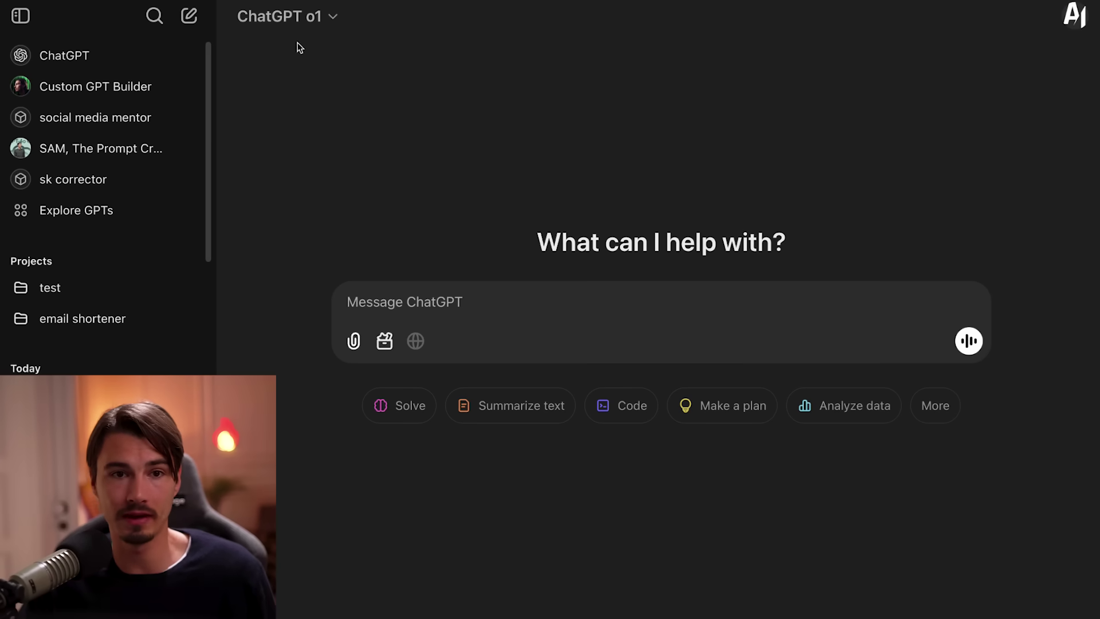
left_click(298, 17)
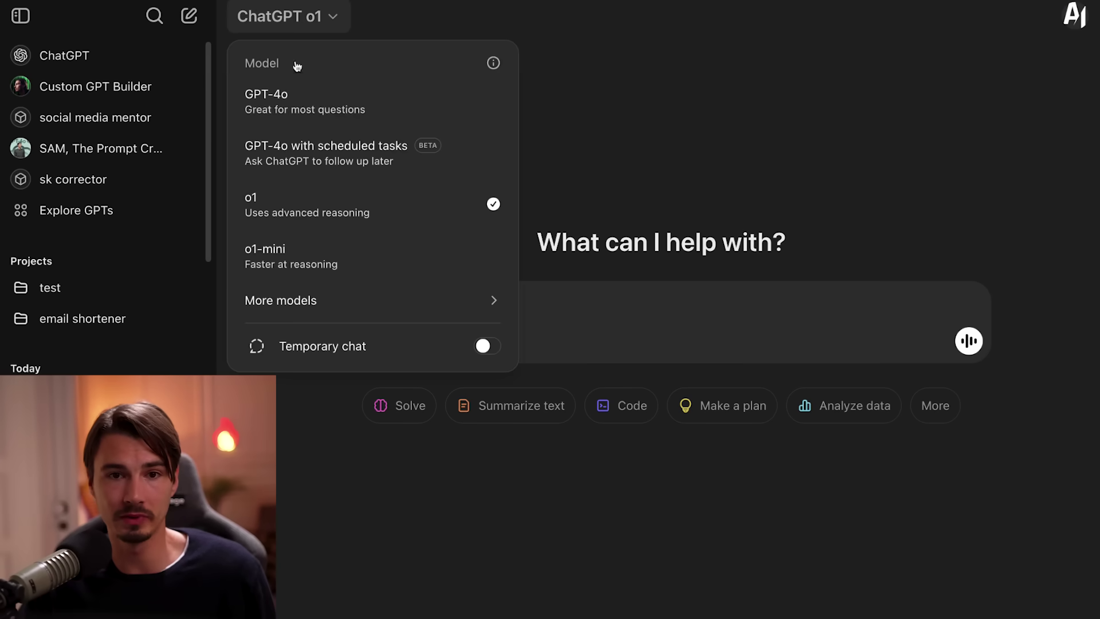
left_click(400, 204)
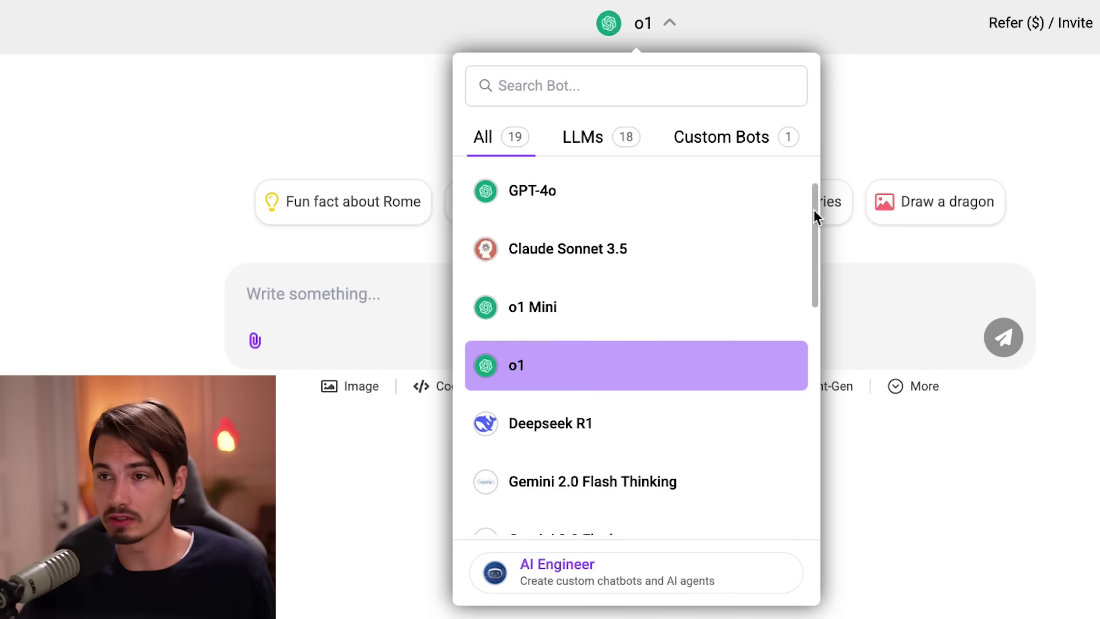
scroll(816, 212, "down", 1)
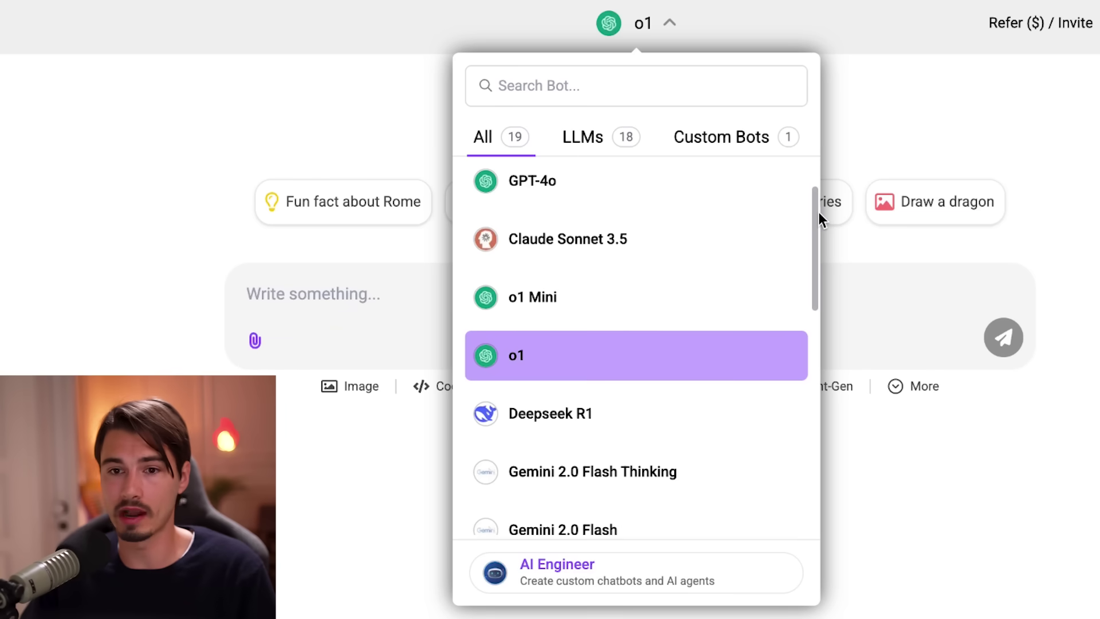
left_click(762, 347)
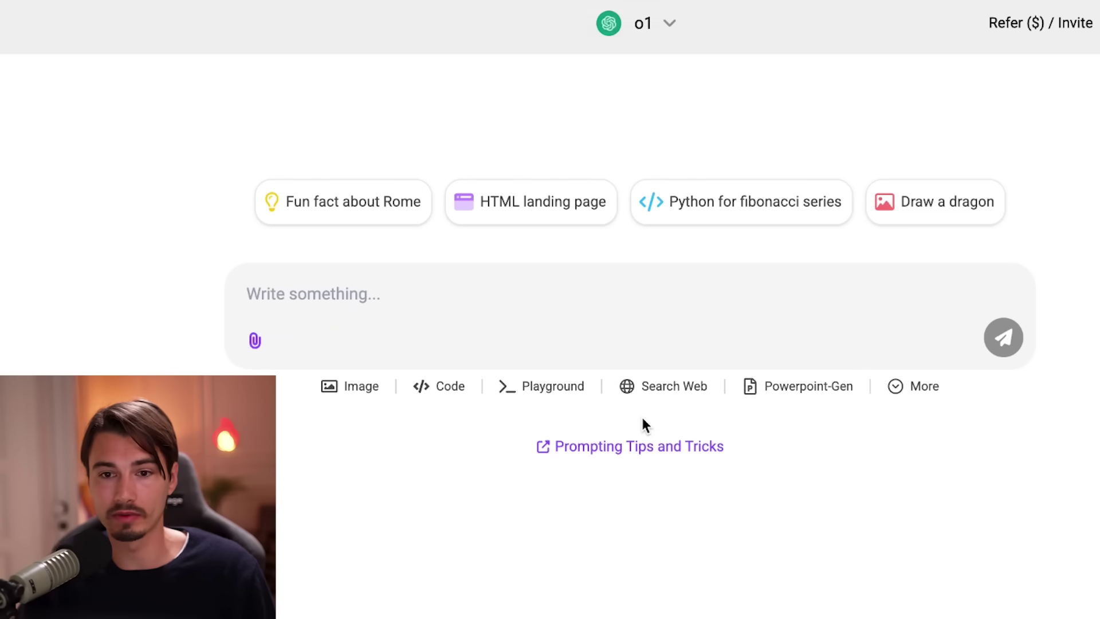
Change Abacus.AI ChatLLM's chat model to Gemini 1.5 Pro
left_click(637, 24)
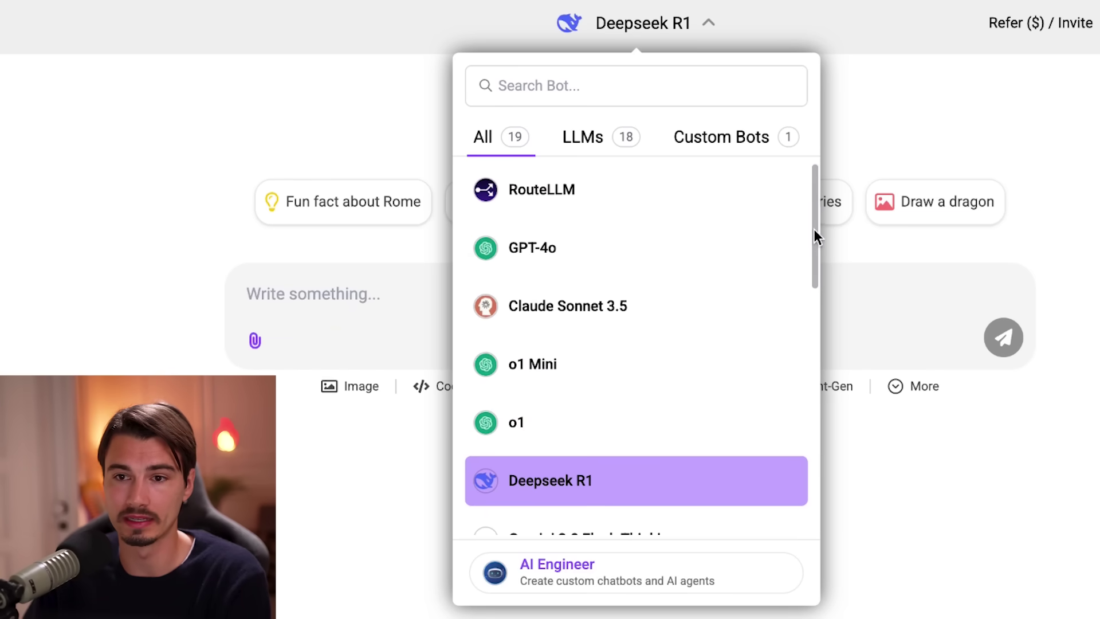
left_click_drag(813, 229, 805, 342)
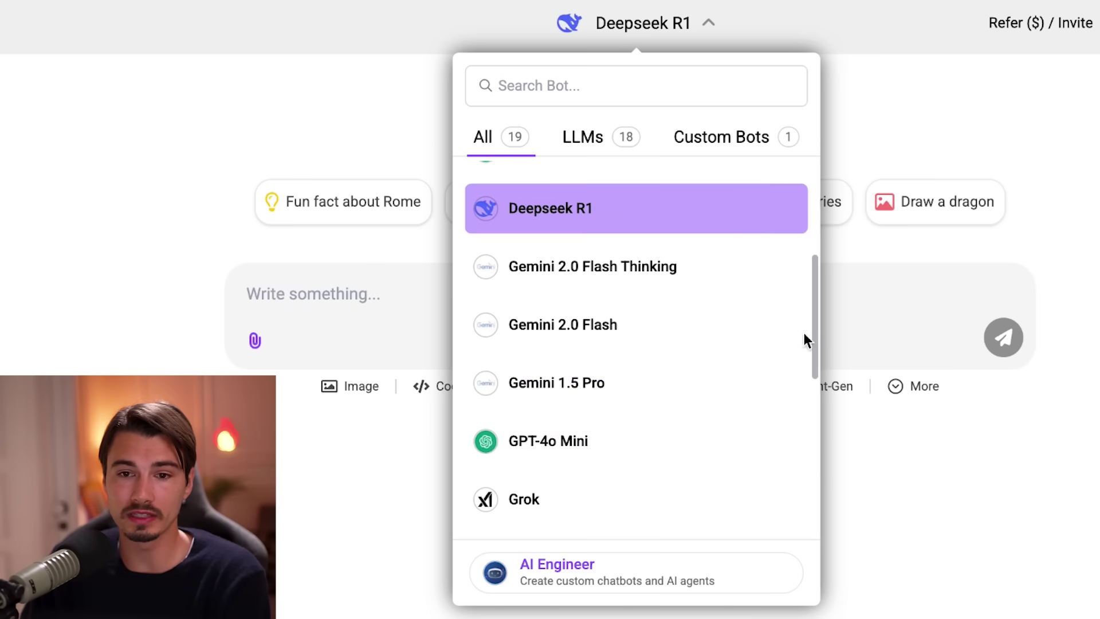
left_click(670, 395)
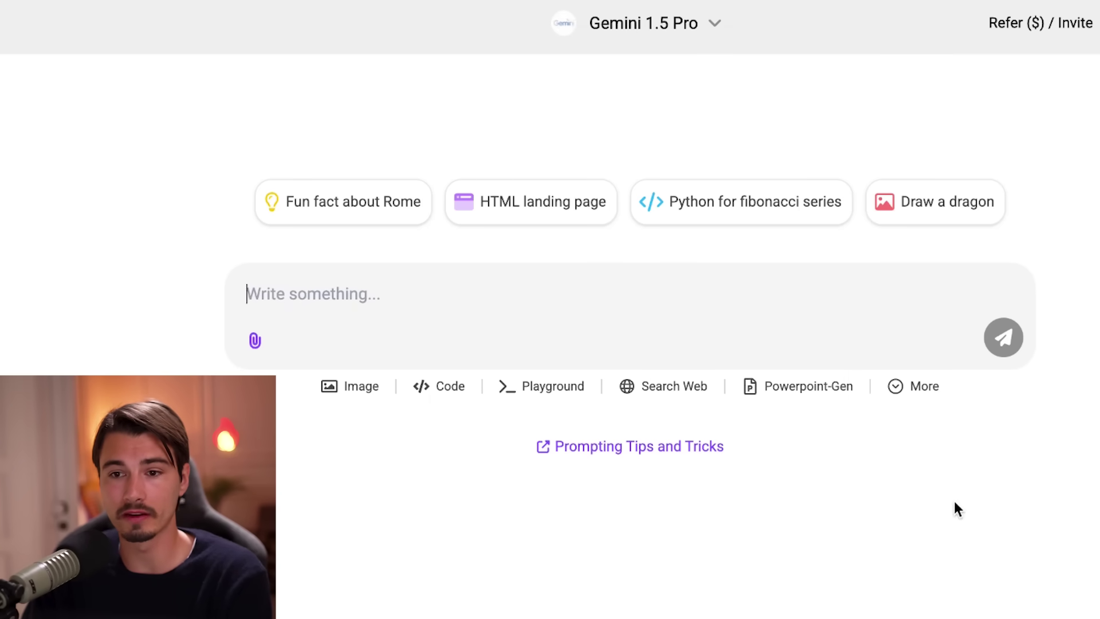
Put the message input in Video Analysis mode so it takes a video upload or URL
left_click(910, 392)
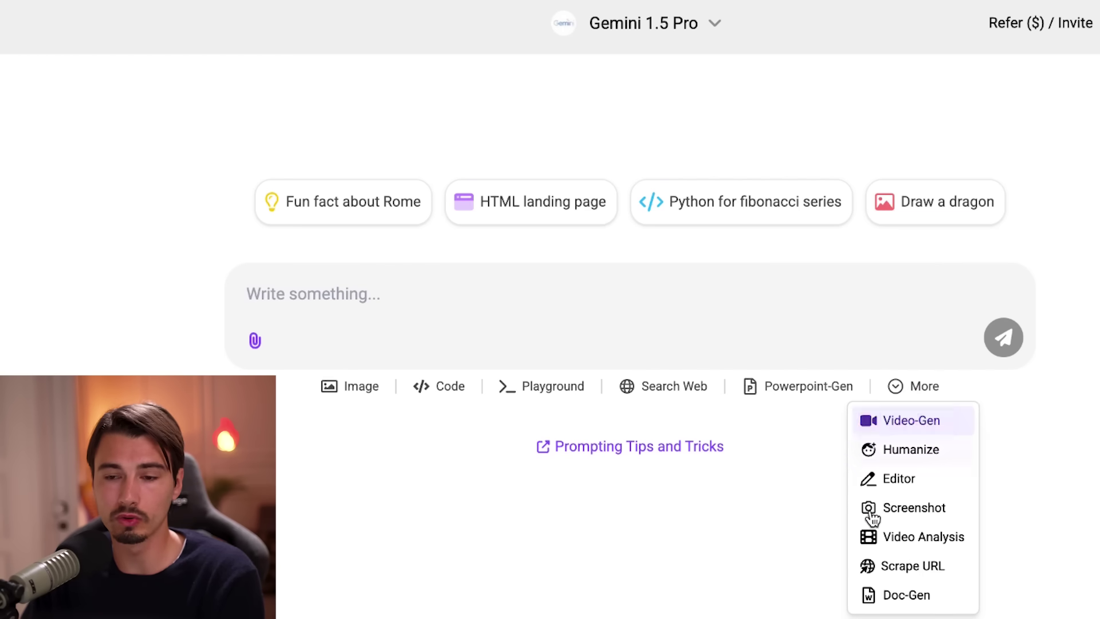
left_click(924, 537)
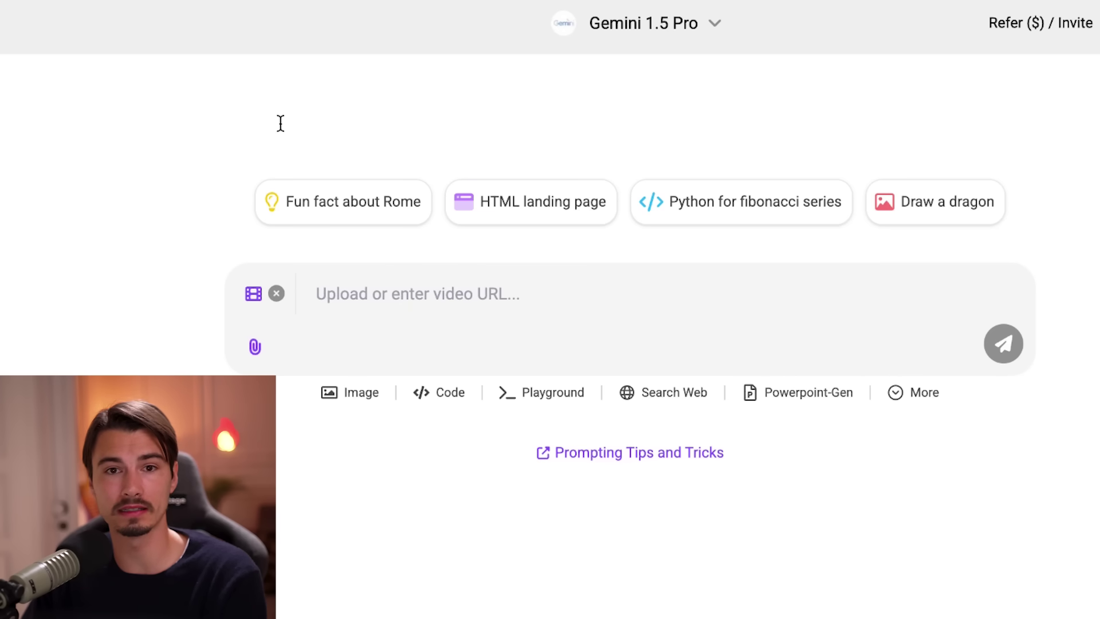
left_click(648, 23)
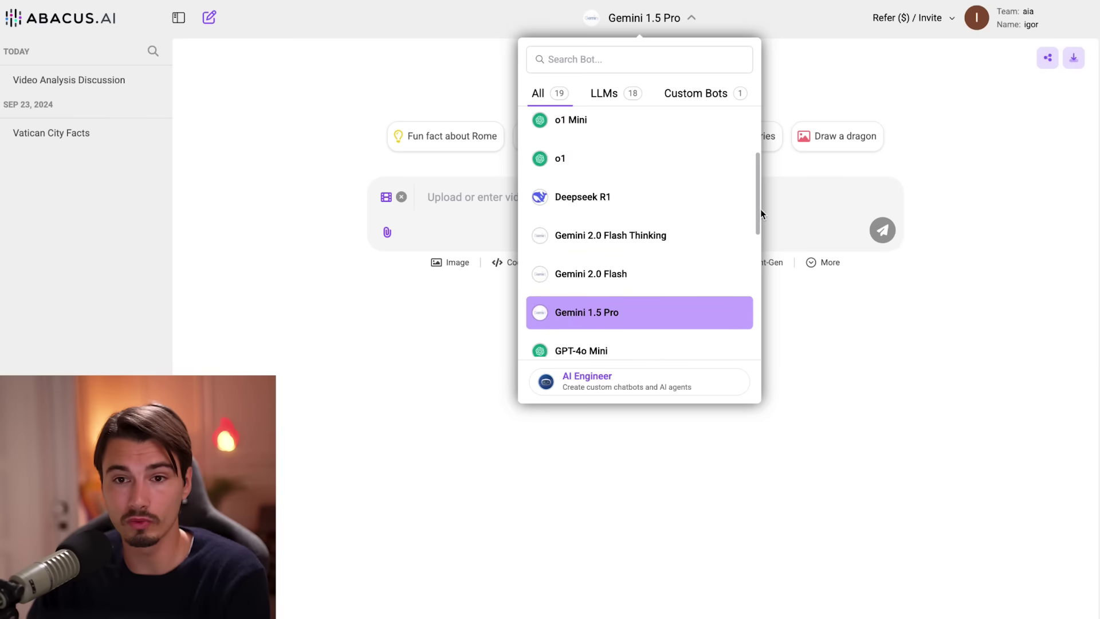
Scroll through every model in the All list, keeping Gemini 1.5 Pro with Powerpoint-Gen active
mouse_move(760, 211)
left_mouse_down()
mouse_move(762, 144)
mouse_move(765, 227)
mouse_move(767, 199)
left_mouse_up()
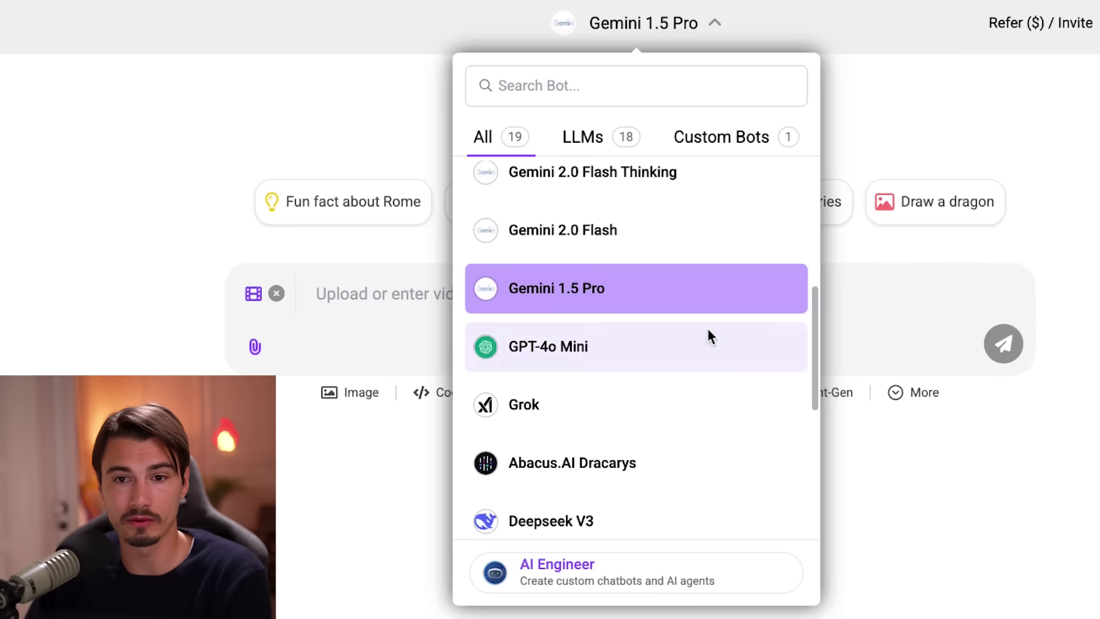
scroll(768, 401, "down", 1)
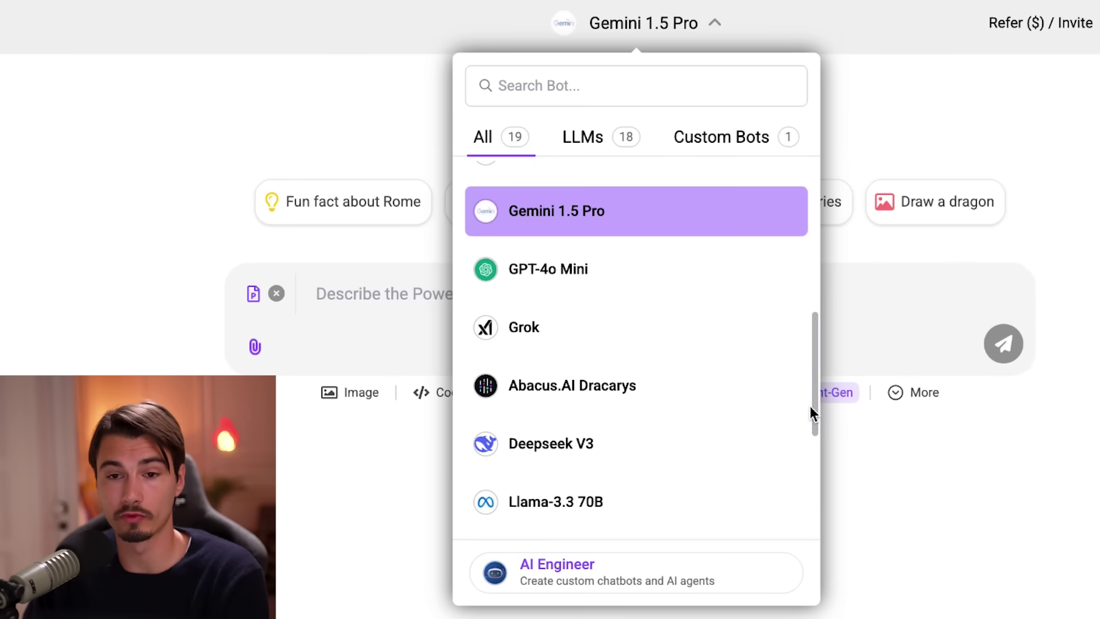
scroll(717, 334, "down", 1)
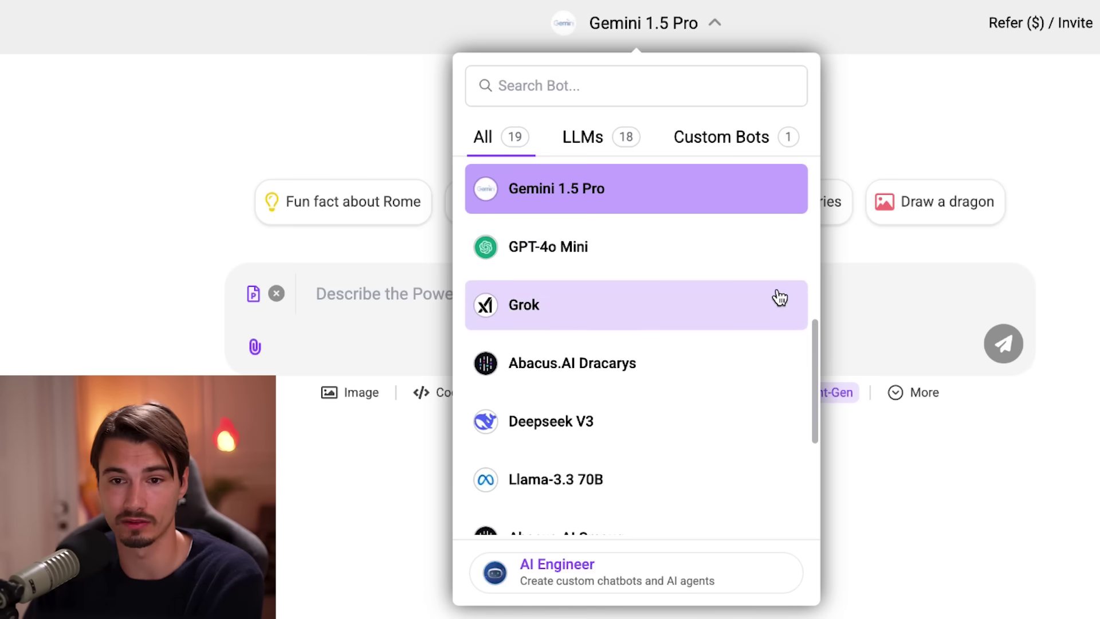
scroll(577, 332, "down", 1)
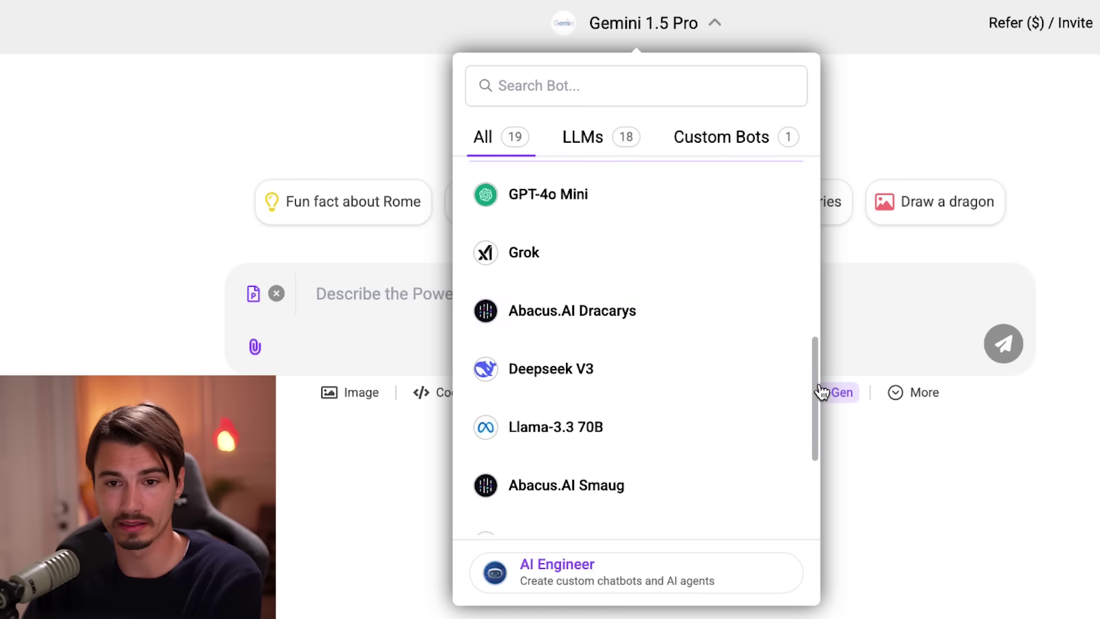
left_click_drag(815, 394, 829, 489)
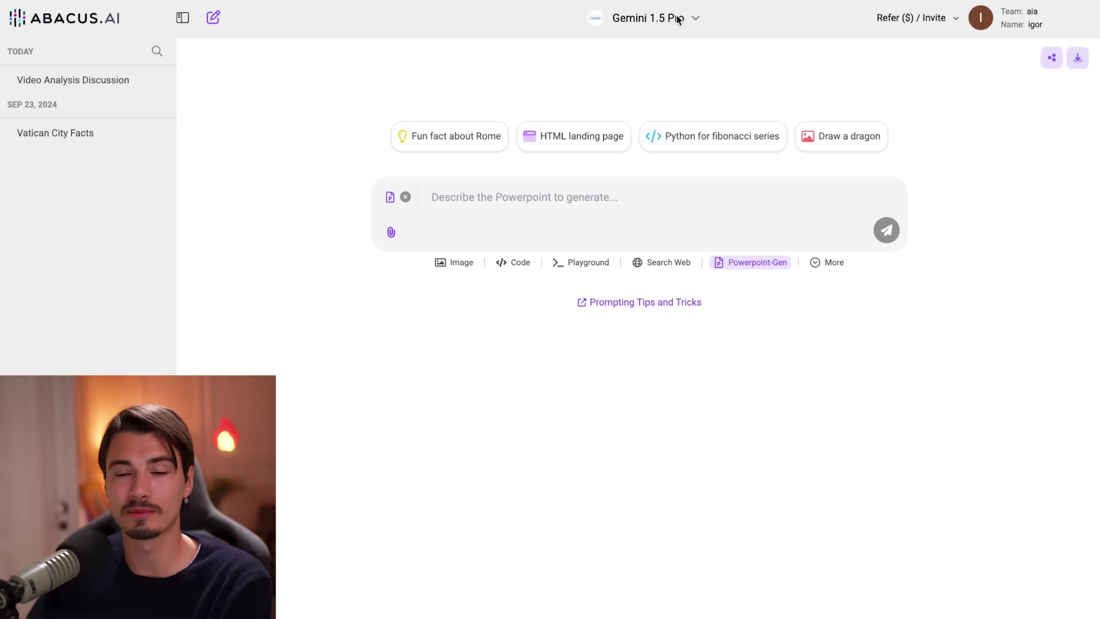
left_click(678, 20)
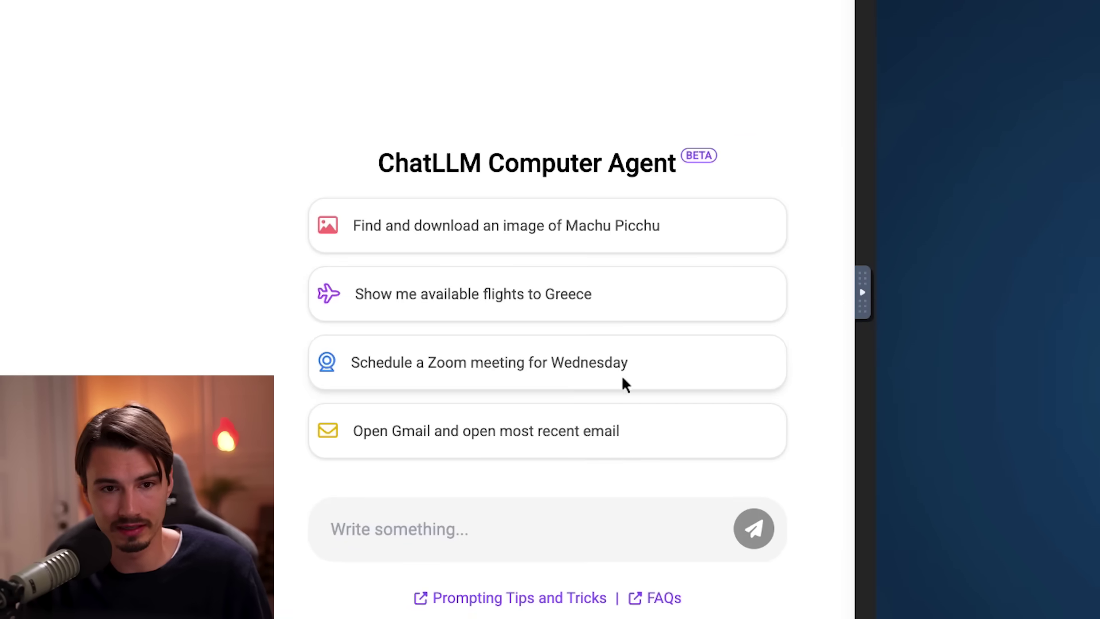
Ask the Computer Agent for available flights to Greece, then switch to the AI Engineer bot
left_click(527, 308)
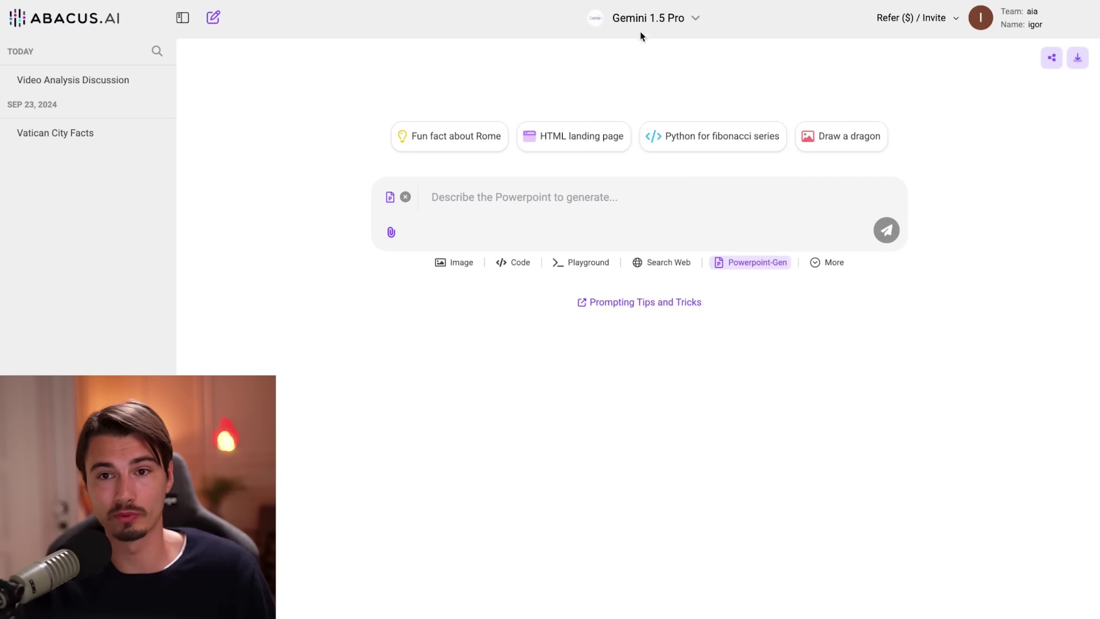
left_click(638, 22)
left_click(641, 383)
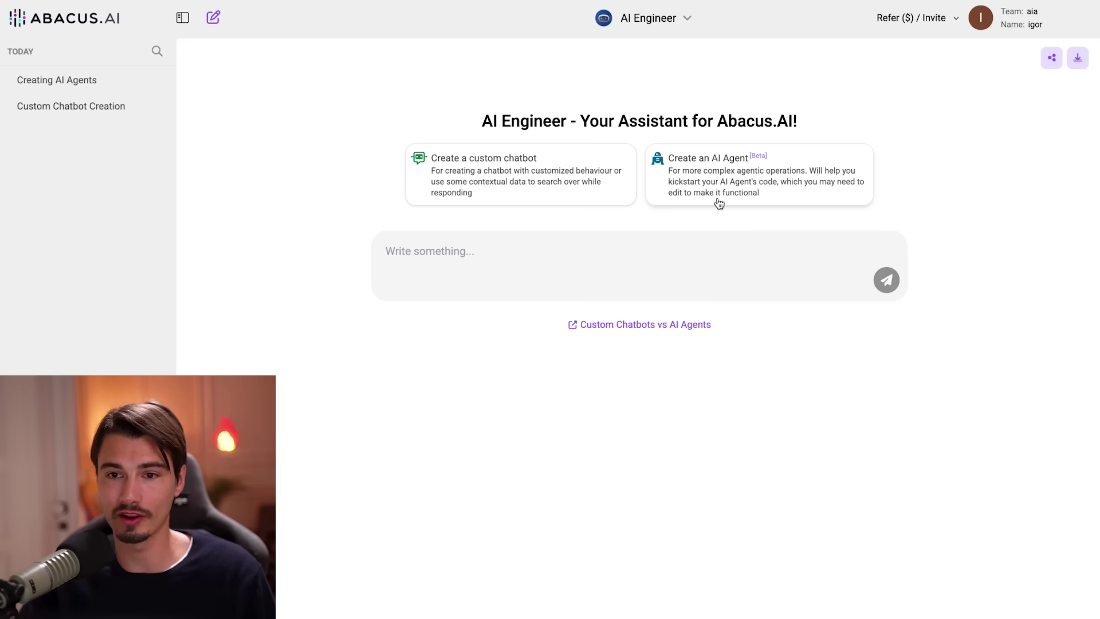
left_click(720, 201)
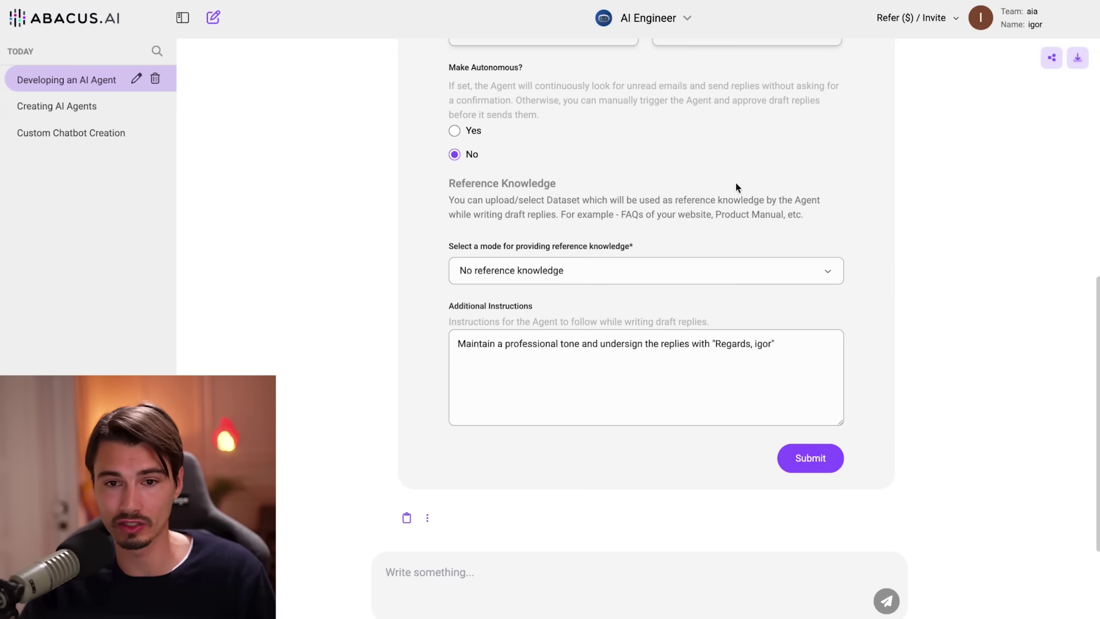
Open the 'Creating AI Agents' chat and follow the Email Answering Agent App's public endpoint link
scroll(735, 183, "up", 1)
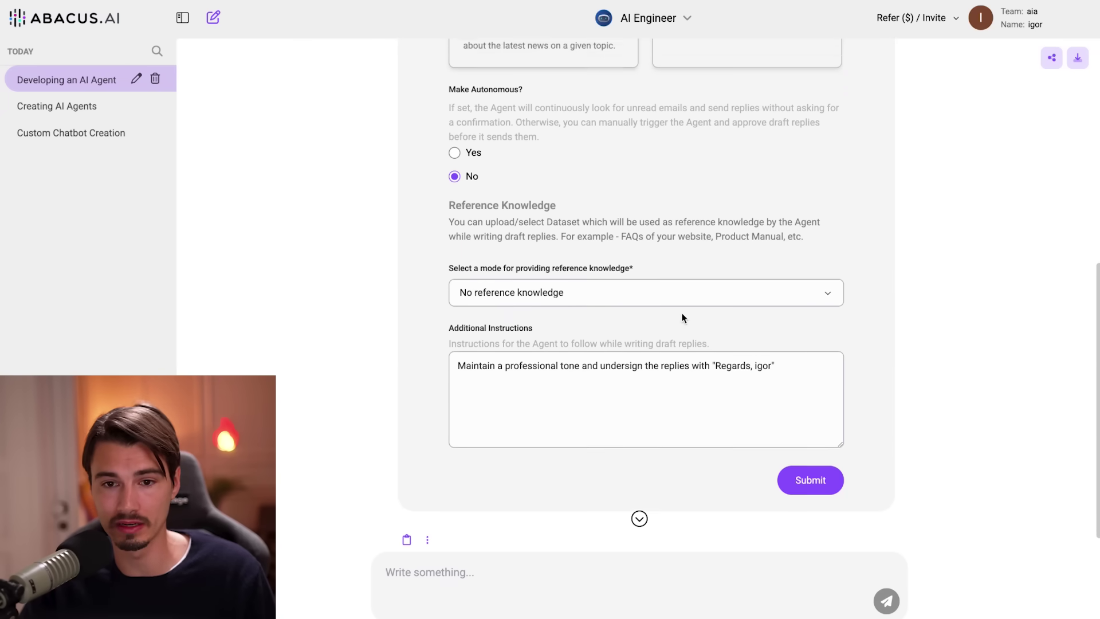
triple_click(553, 337)
scroll(609, 277, "up", 2)
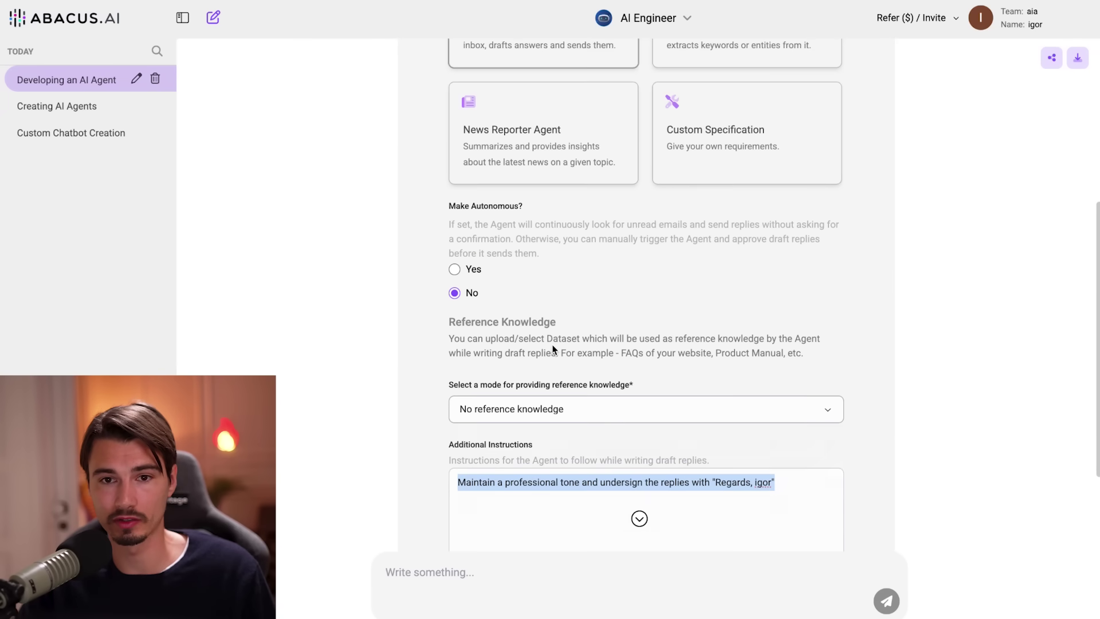
scroll(555, 345, "down", 3)
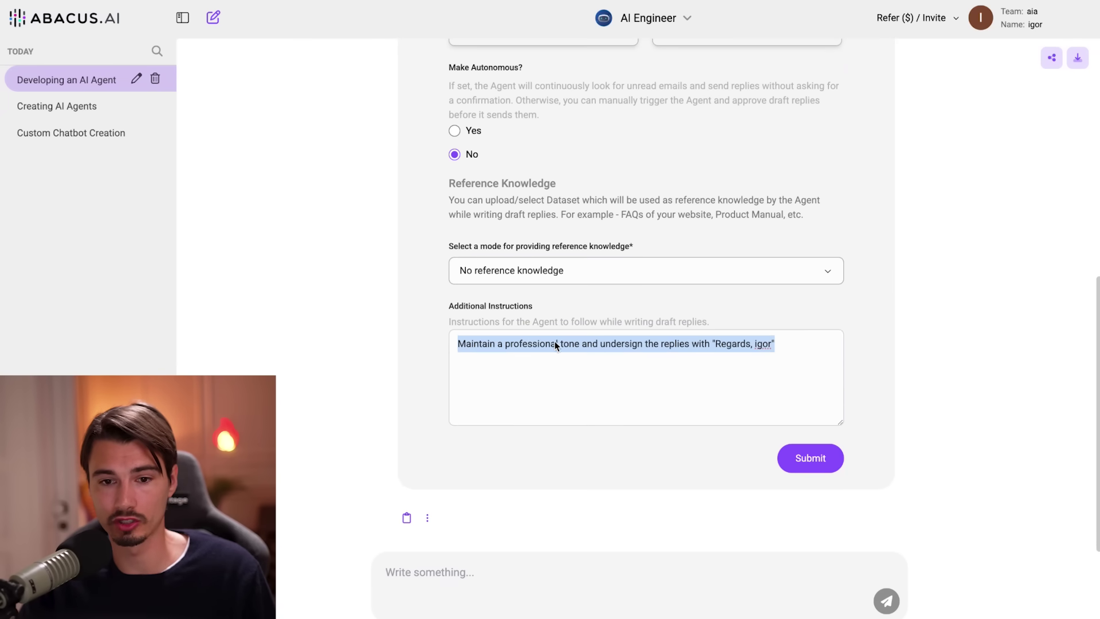
left_click(84, 119)
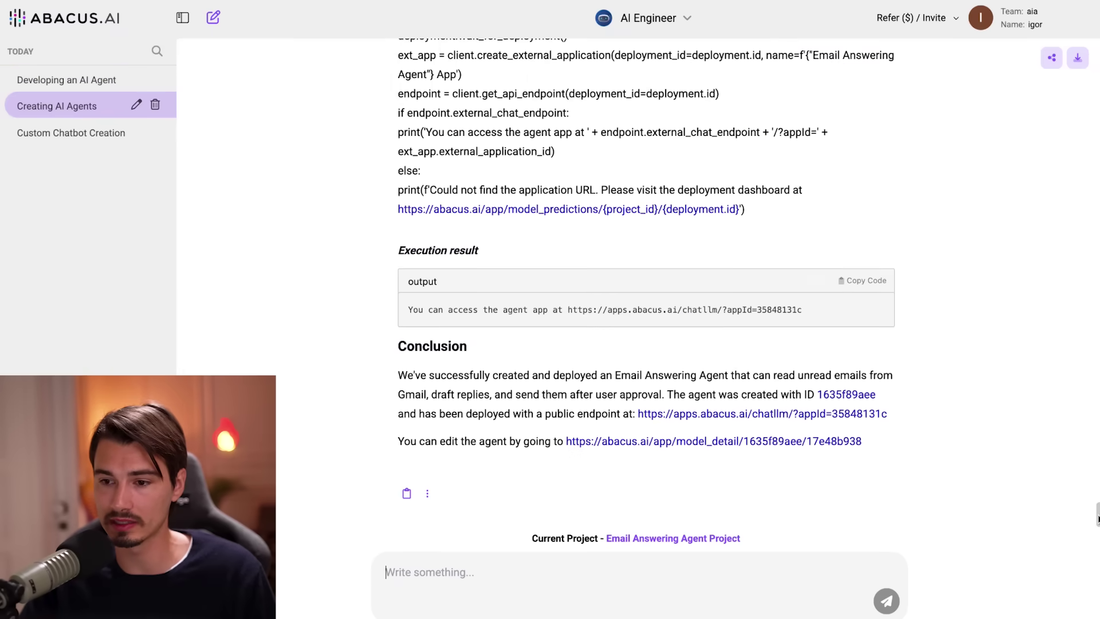
mouse_move(1098, 519)
left_mouse_down()
mouse_move(1097, 67)
mouse_move(1098, 514)
left_mouse_up()
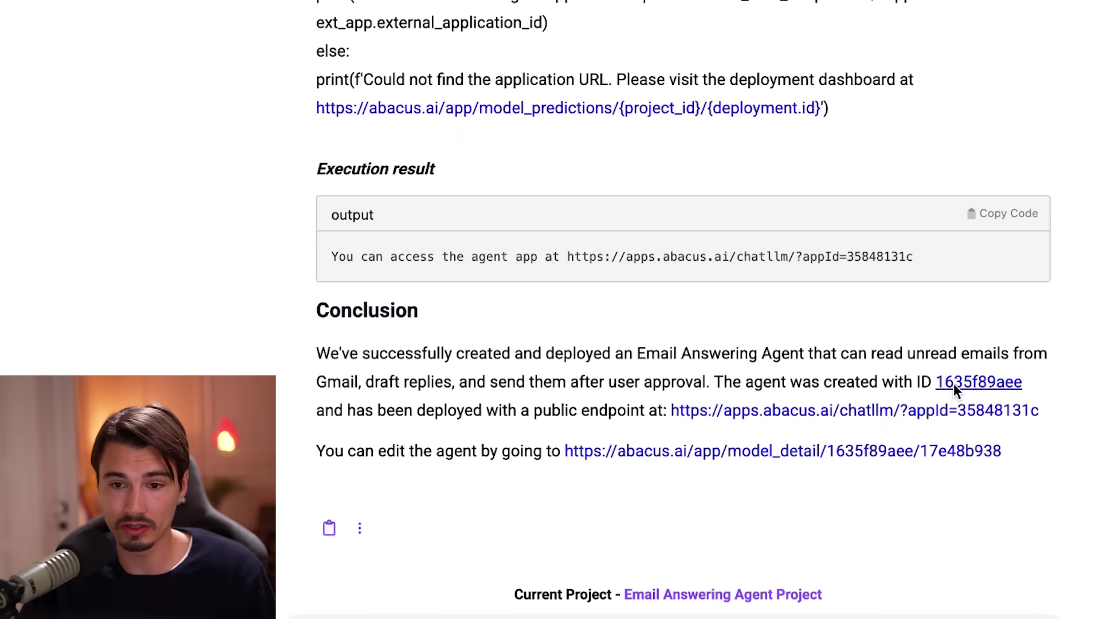
left_click(765, 410)
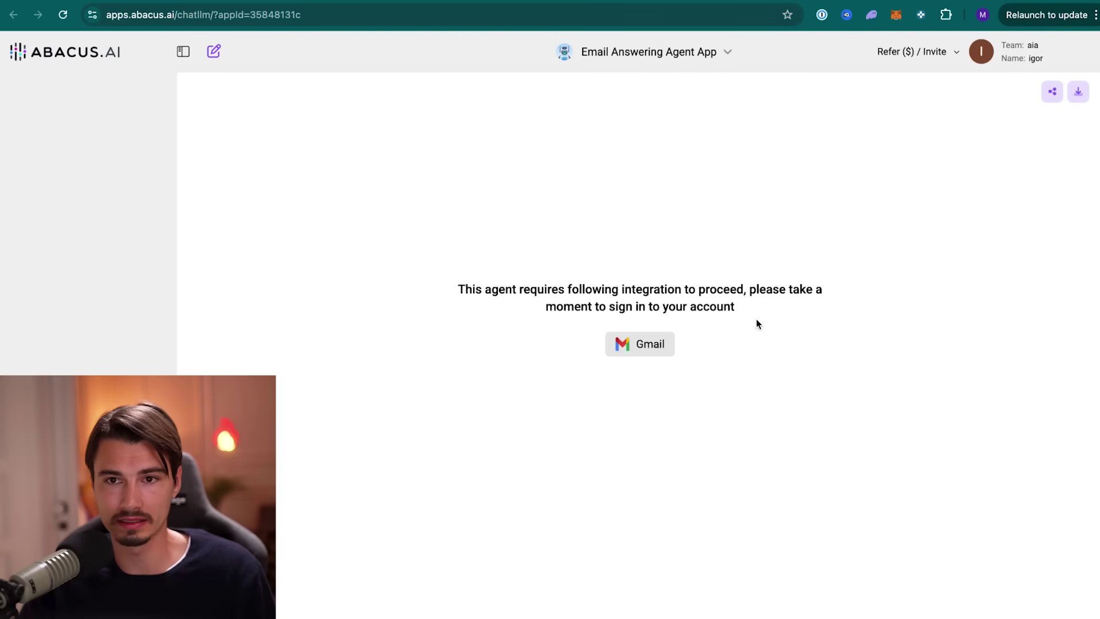
Connect Gmail to the Email Answering Agent and approve Google account access
left_click(636, 345)
scroll(747, 387, "down", 3)
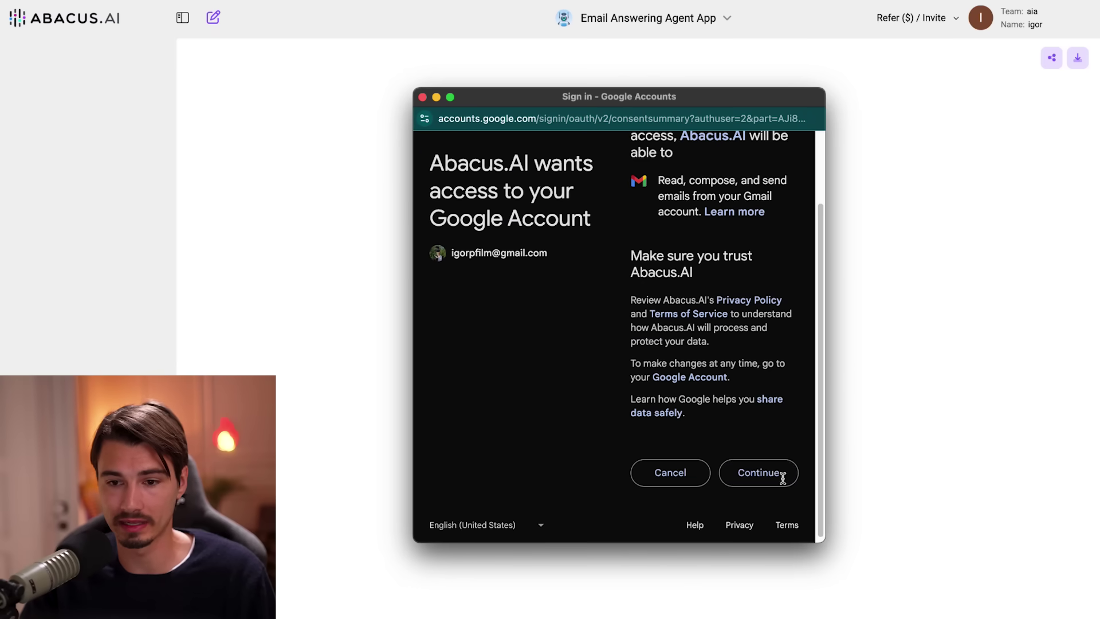
left_click(765, 466)
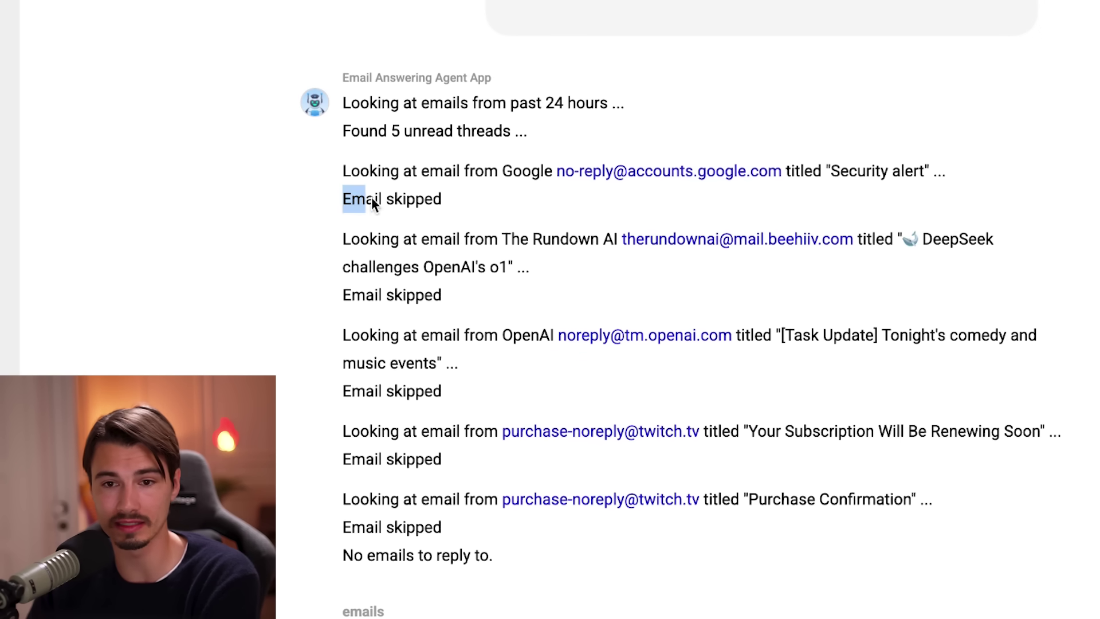
Review the agent's 24-hour run log, which skipped all 5 unread threads
left_click(412, 201)
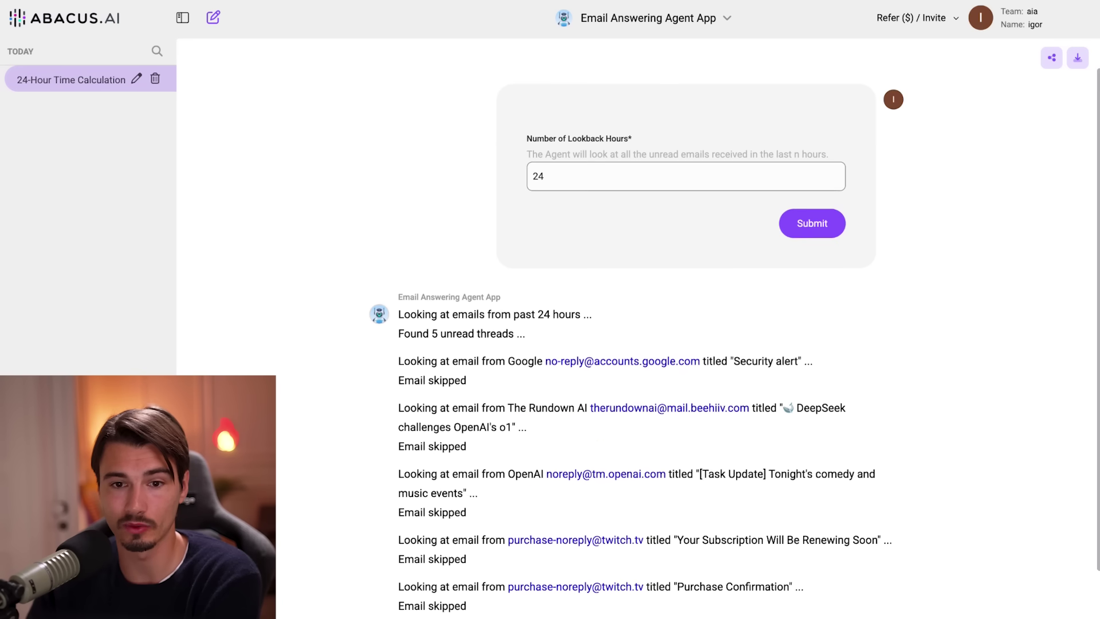
scroll(630, 344, "down", 2)
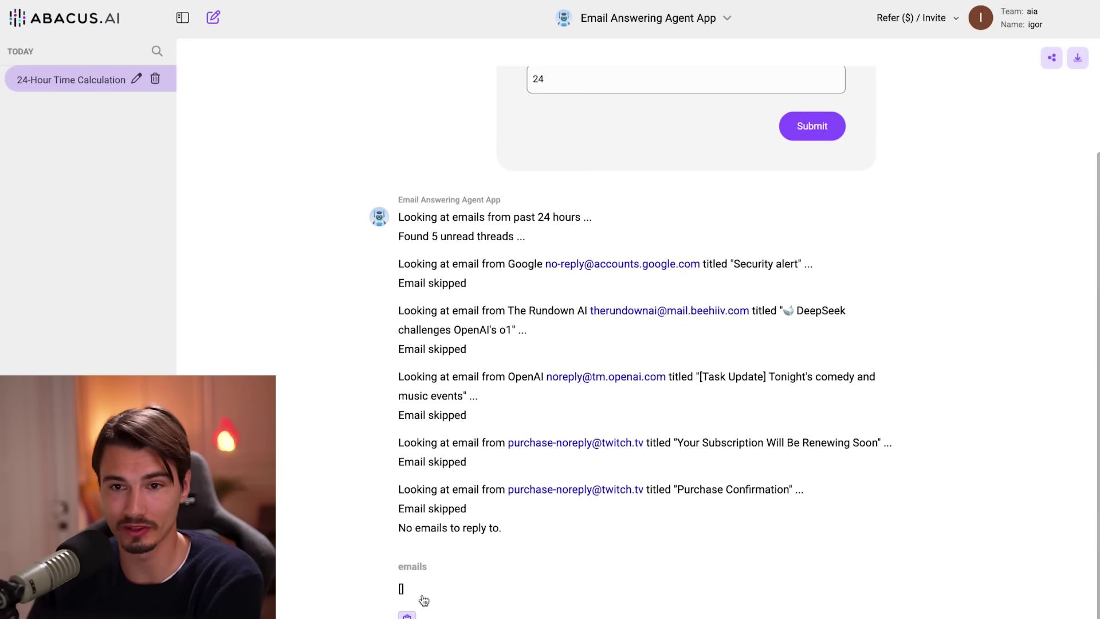
scroll(424, 600, "up", 2)
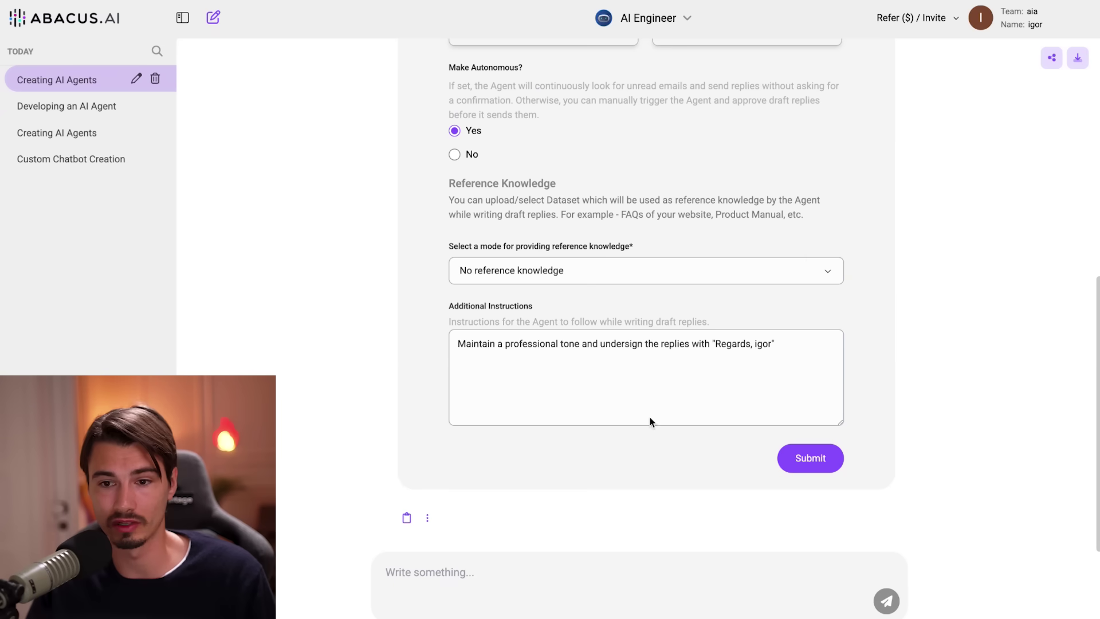
left_click(648, 17)
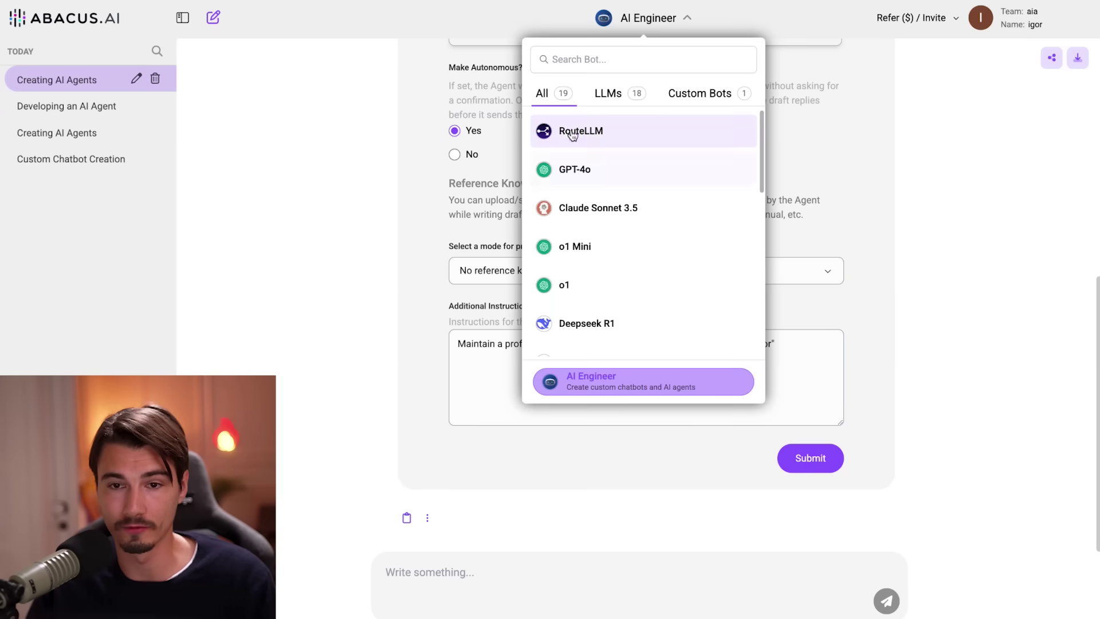
left_click(593, 132)
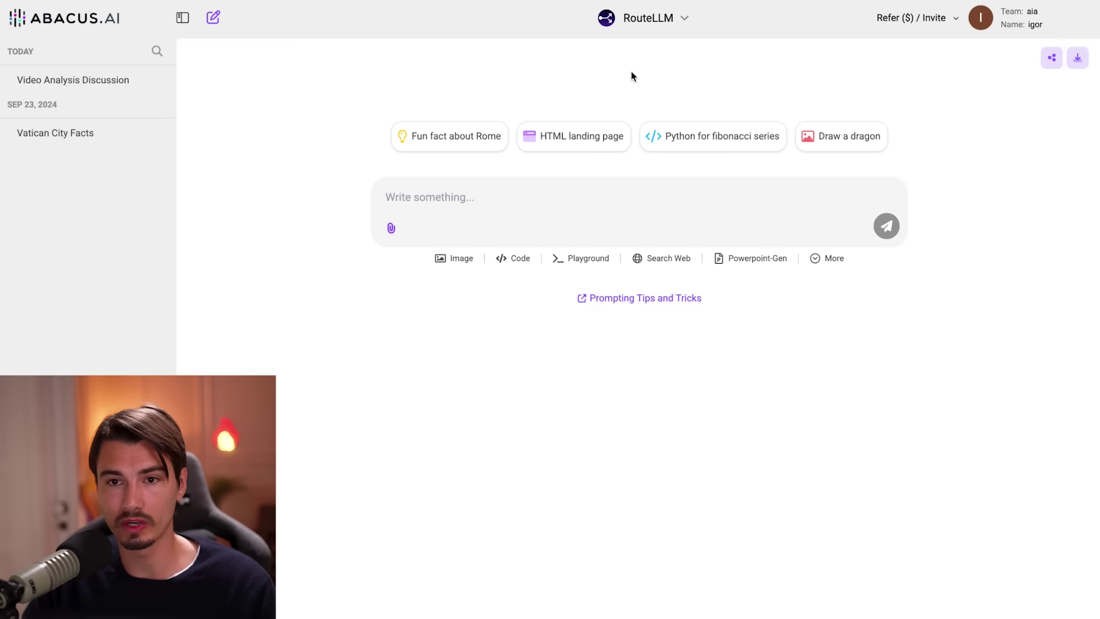
left_click(640, 22)
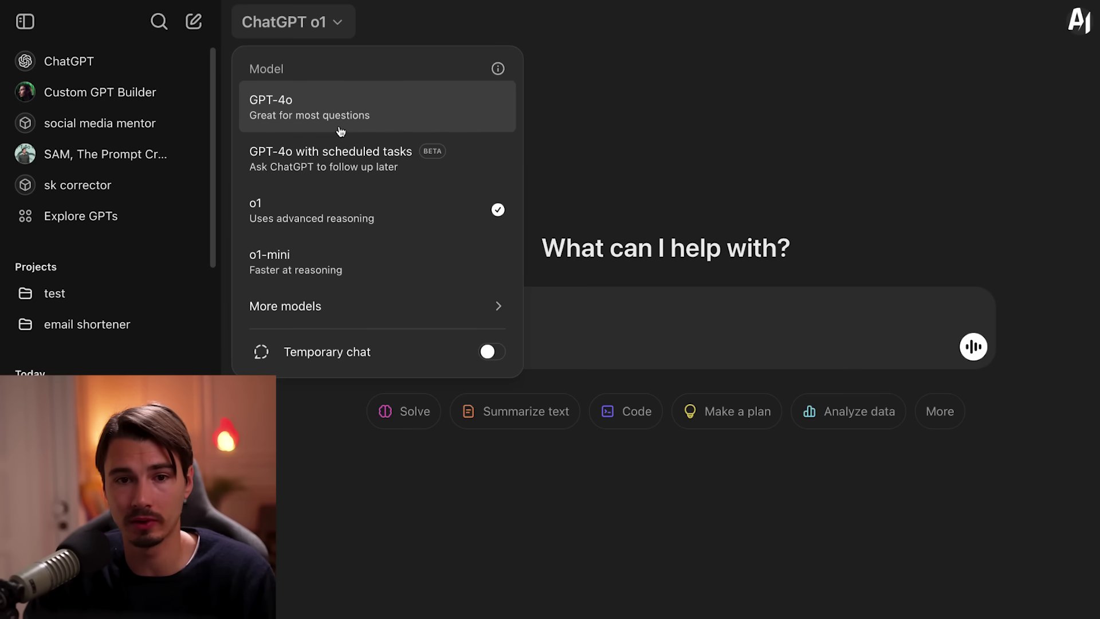
left_click(395, 224)
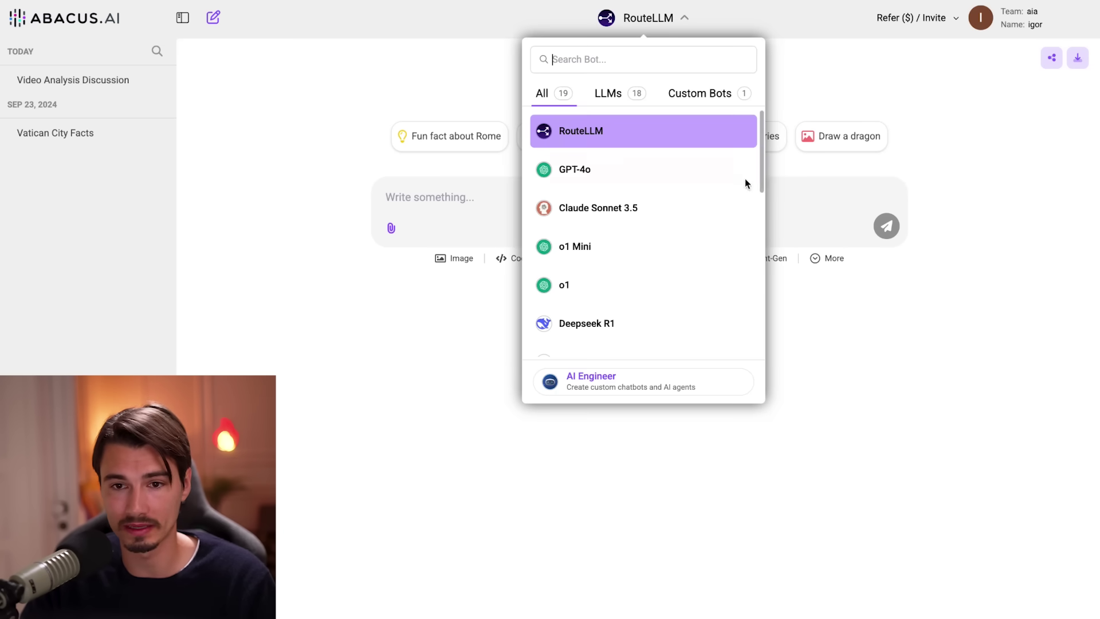
left_click_drag(762, 164, 762, 225)
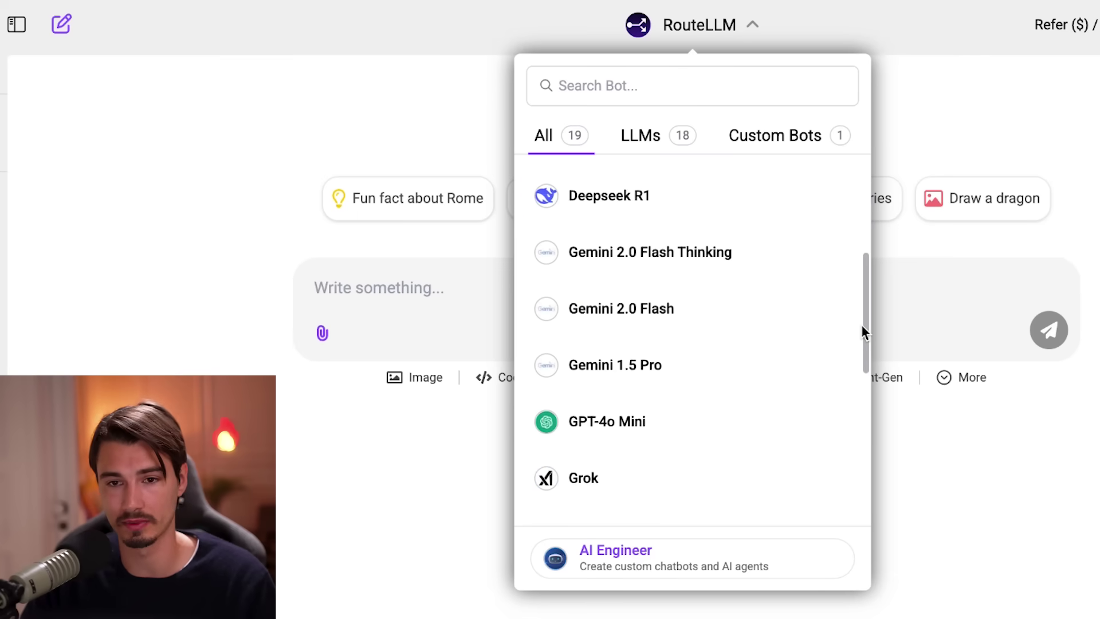
left_click_drag(863, 326, 857, 290)
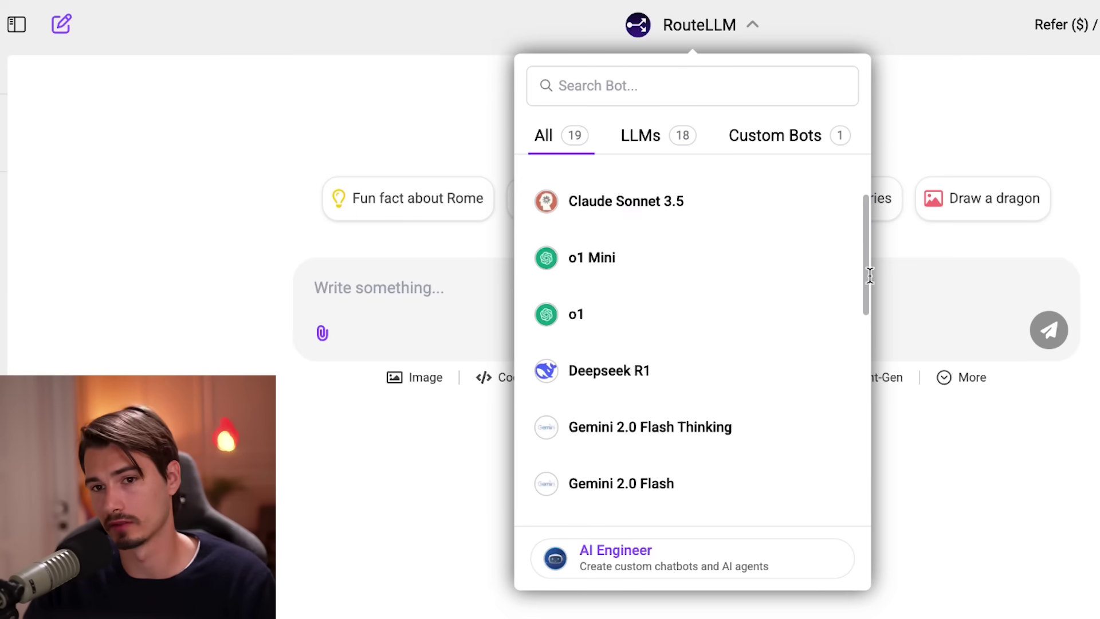
mouse_move(869, 275)
left_mouse_down()
mouse_move(873, 218)
mouse_move(882, 287)
left_mouse_up()
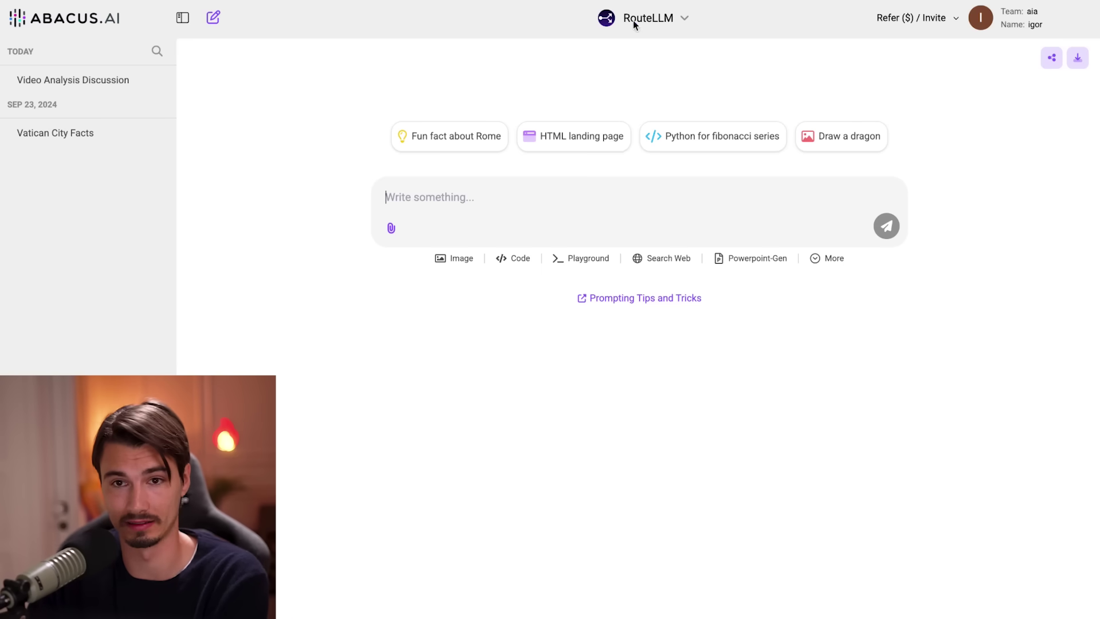
left_click(634, 19)
scroll(756, 172, "down", 1)
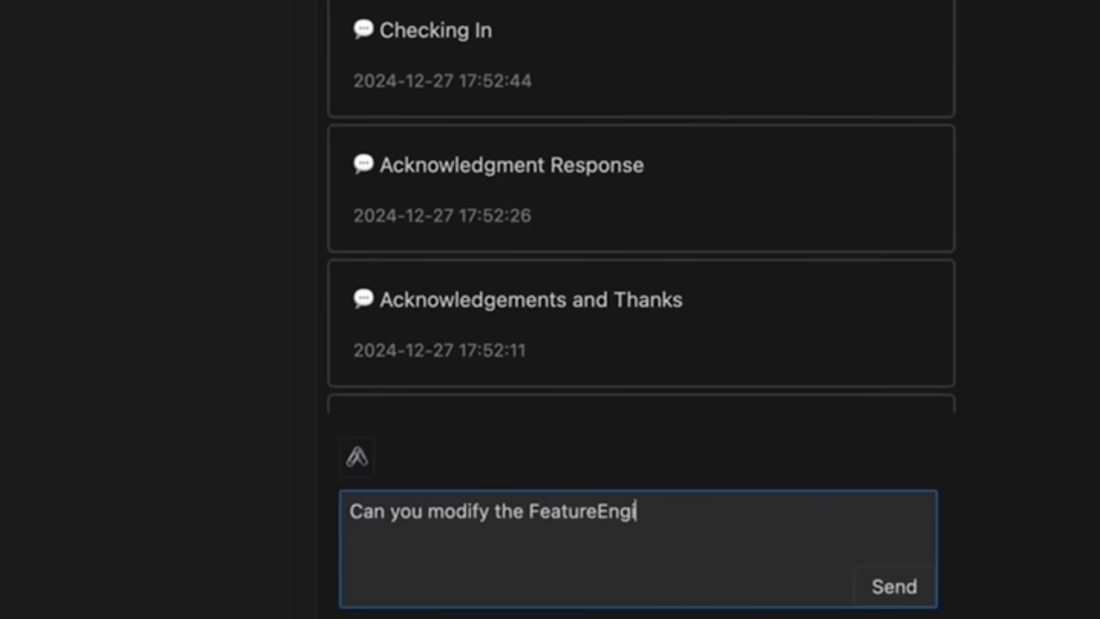
Send the pending code-modification question, then ask RouteLLM to 'create a dashboard to track weather changes'
type("tures?")
key("Return")
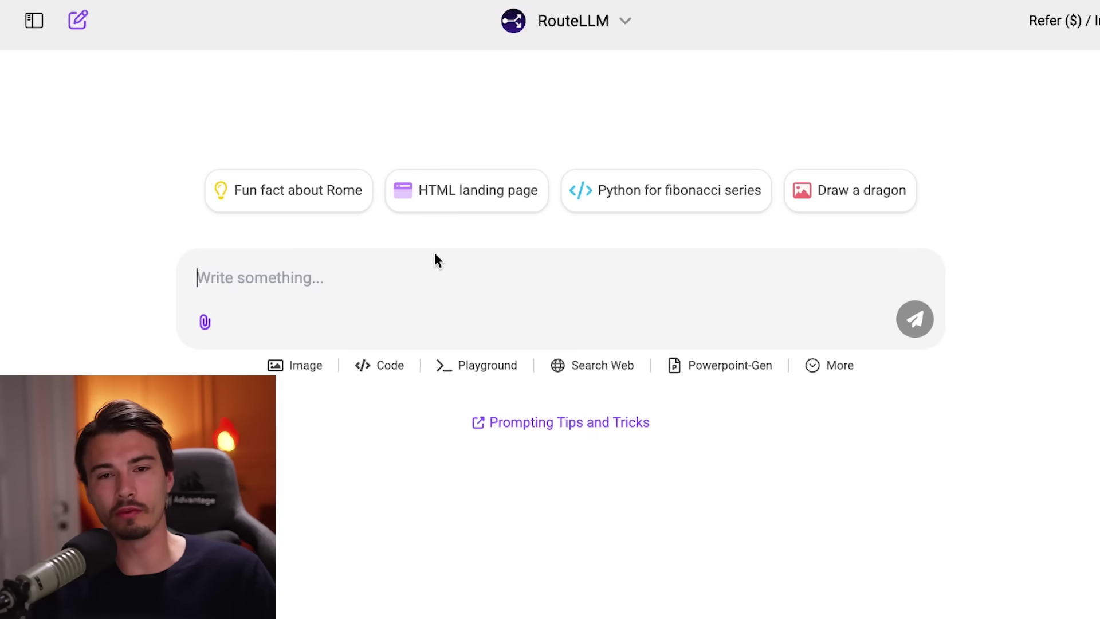
type("create a dashboard to track weather changes")
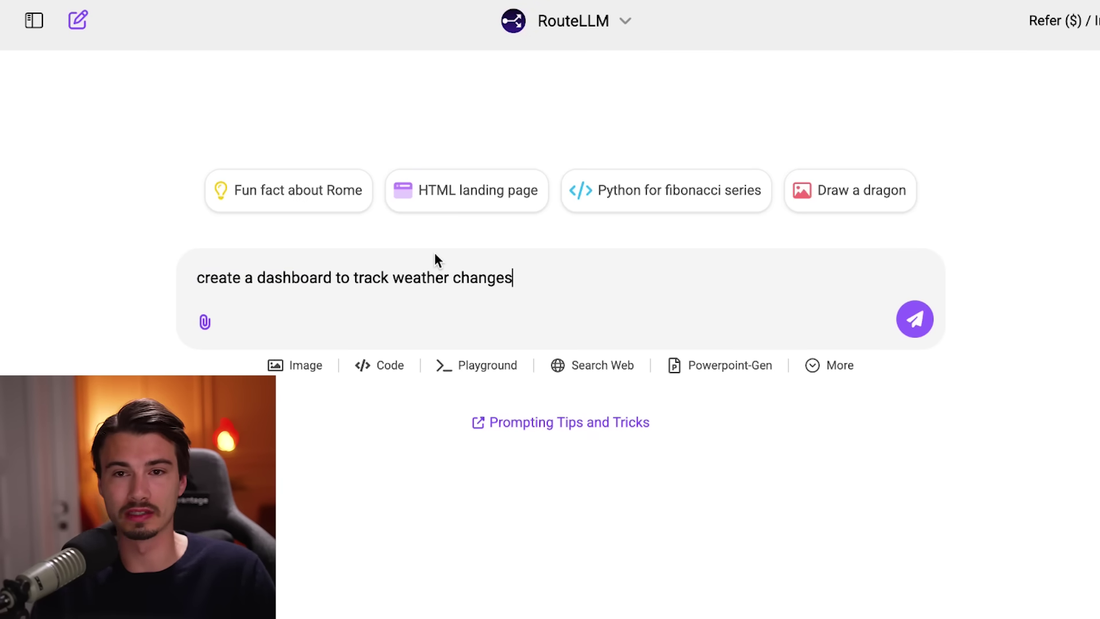
key("Return")
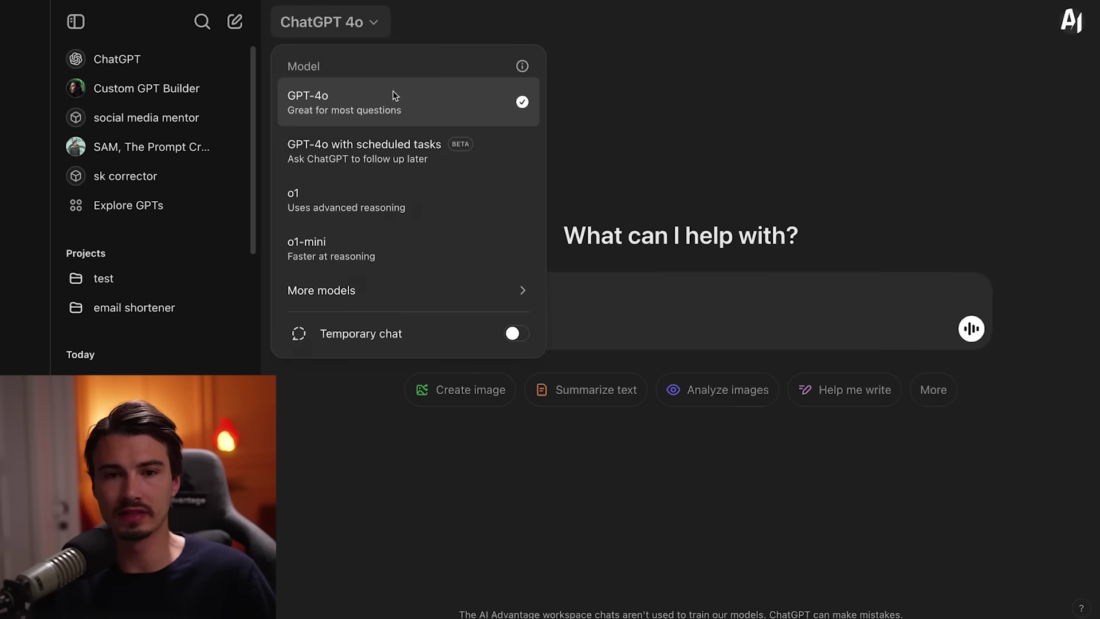
Paste the weather dashboard prompt into ChatGPT and send it in Canvas mode
left_click(458, 93)
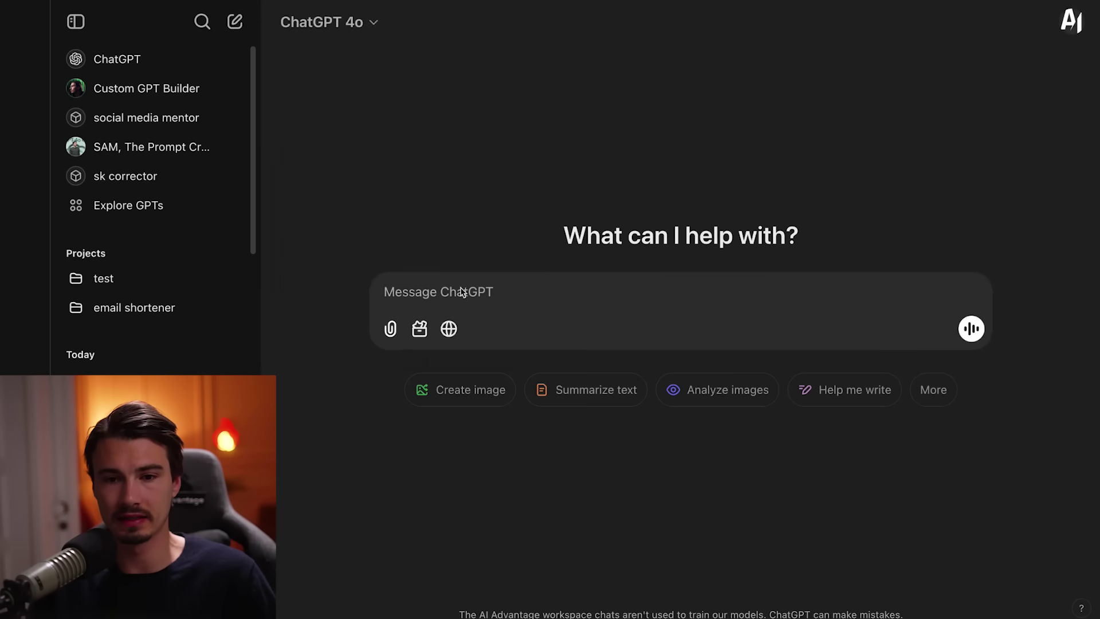
type("create a dashboard to track weather changes")
left_click(337, 316)
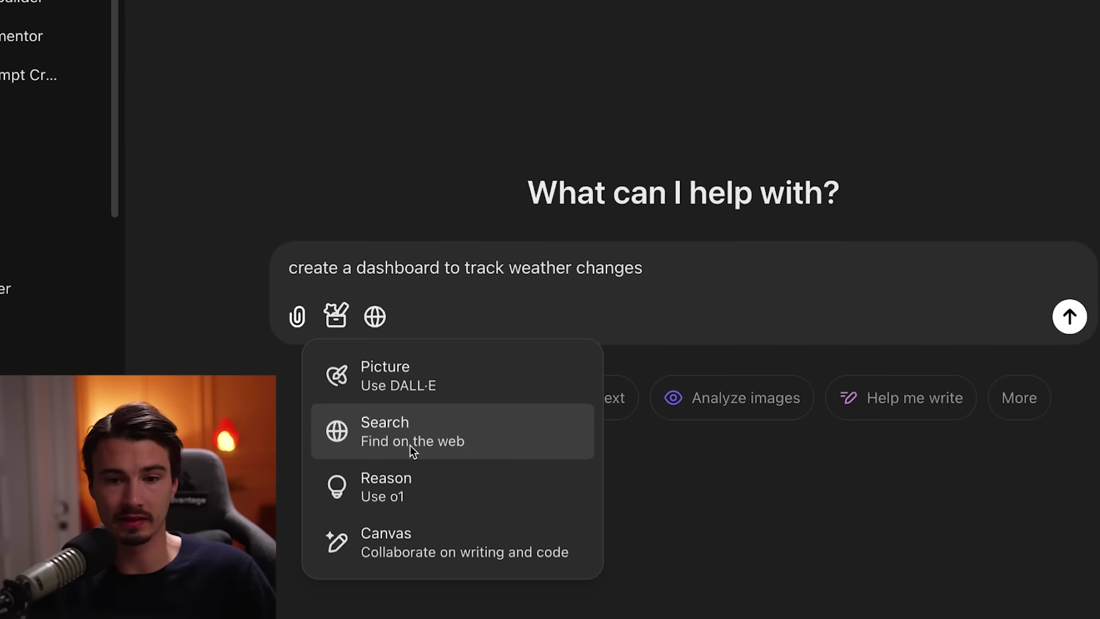
left_click(443, 553)
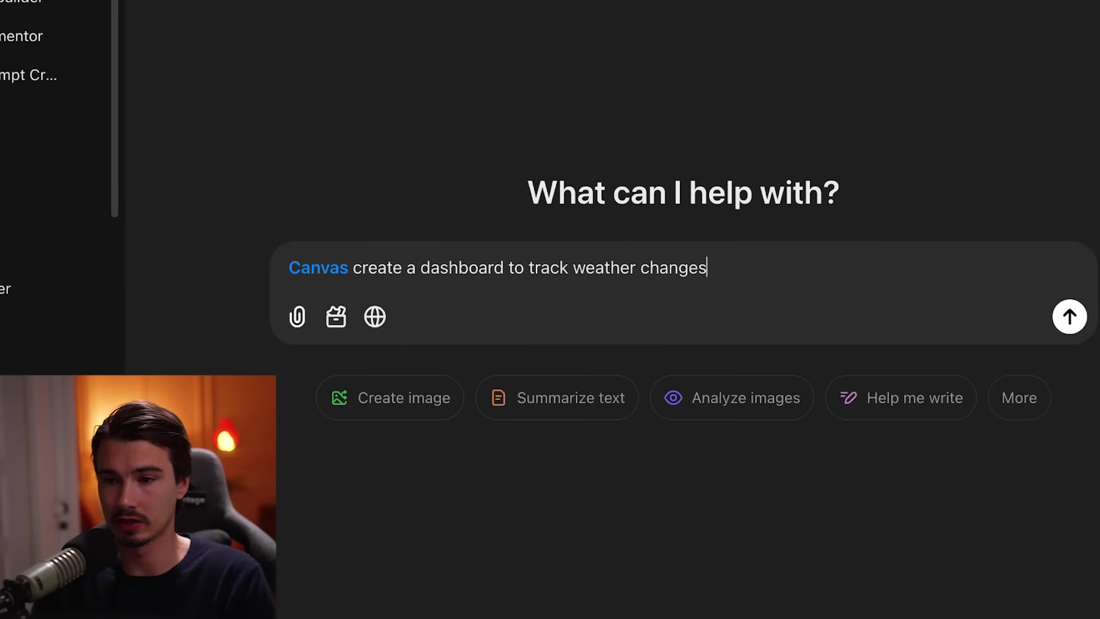
left_click(1069, 317)
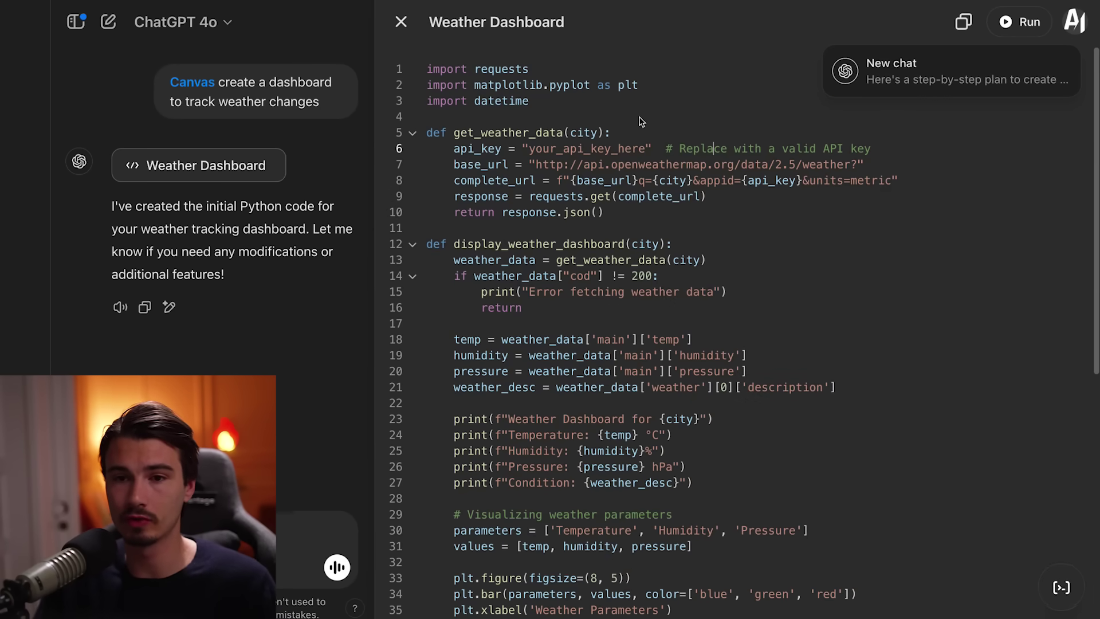
Select all the generated Python weather dashboard code in the canvas
left_click_drag(611, 132, 557, 132)
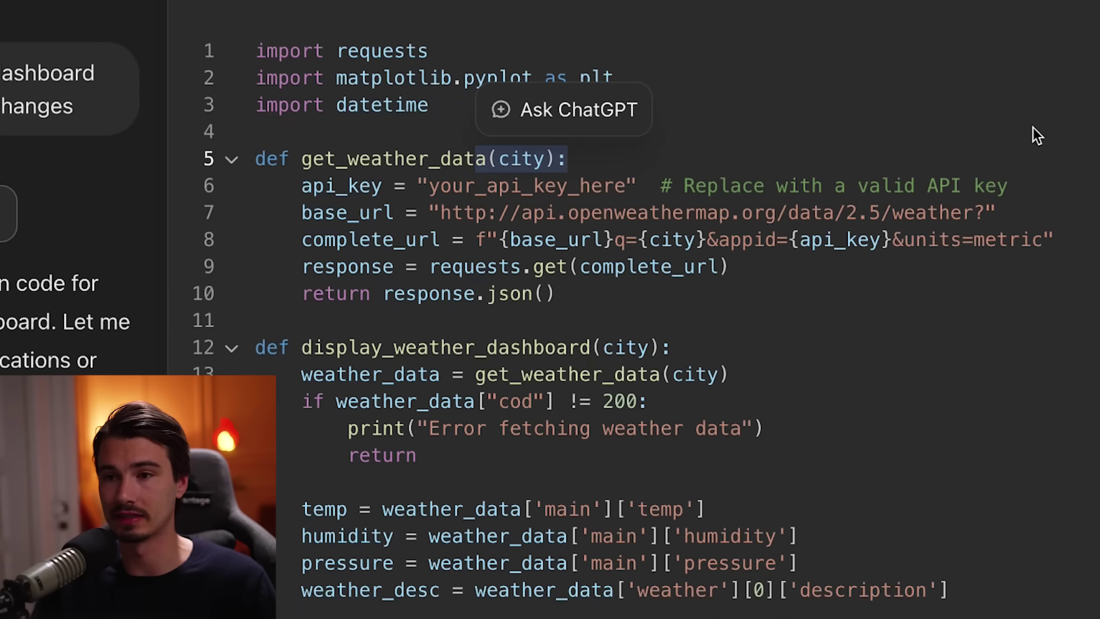
key("ctrl+a")
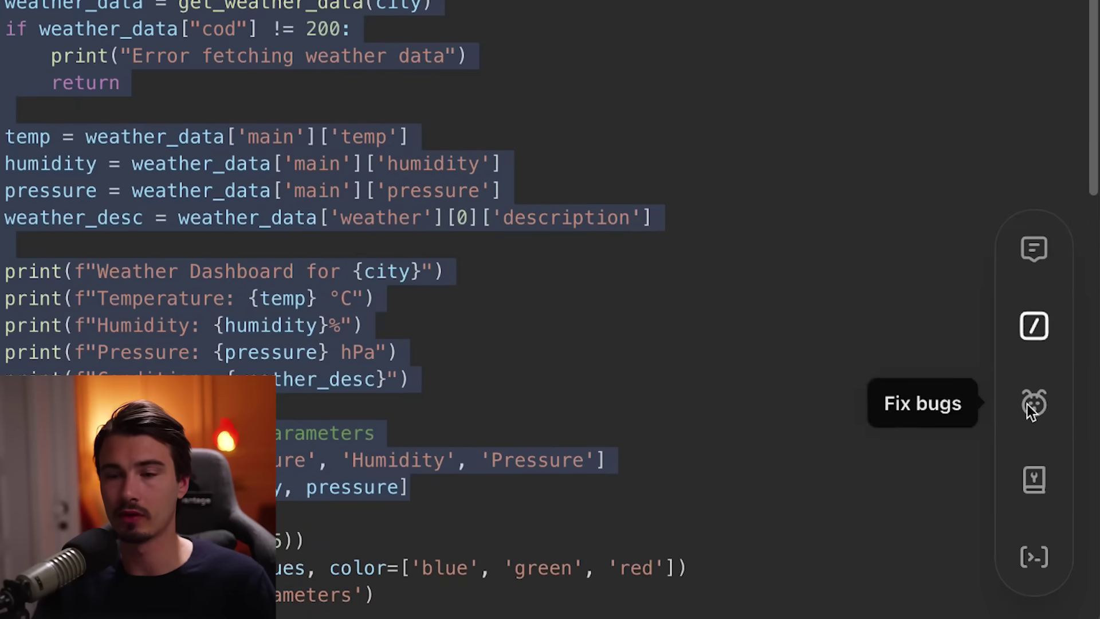
left_click(1031, 406)
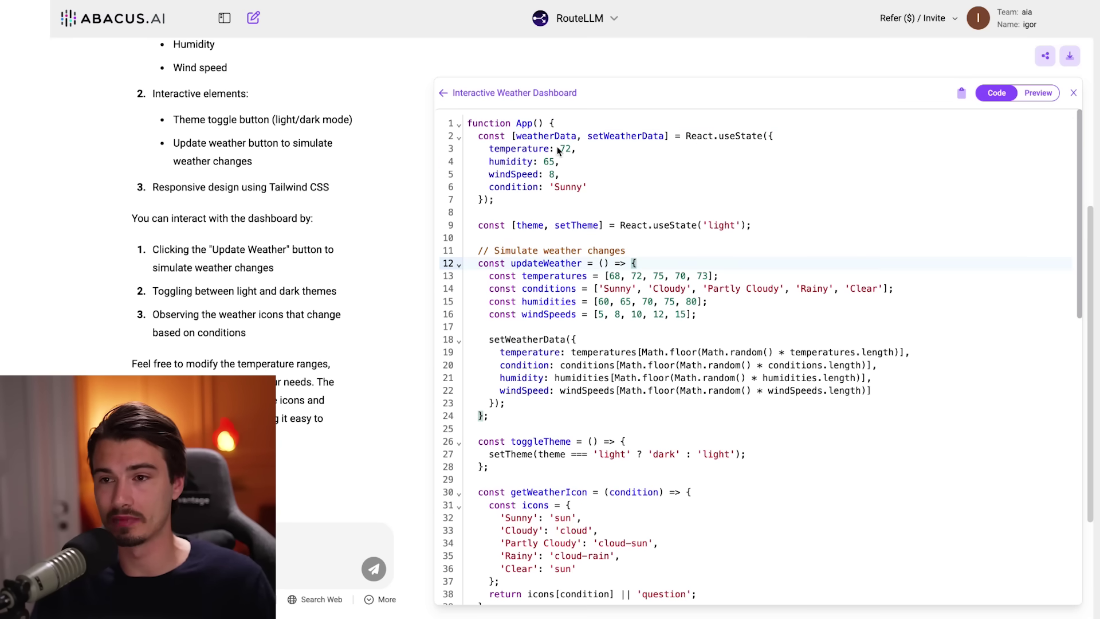
Switch the Interactive Weather Dashboard artifact from its code to the live preview
left_click_drag(558, 151, 804, 480)
scroll(813, 477, "down", 2)
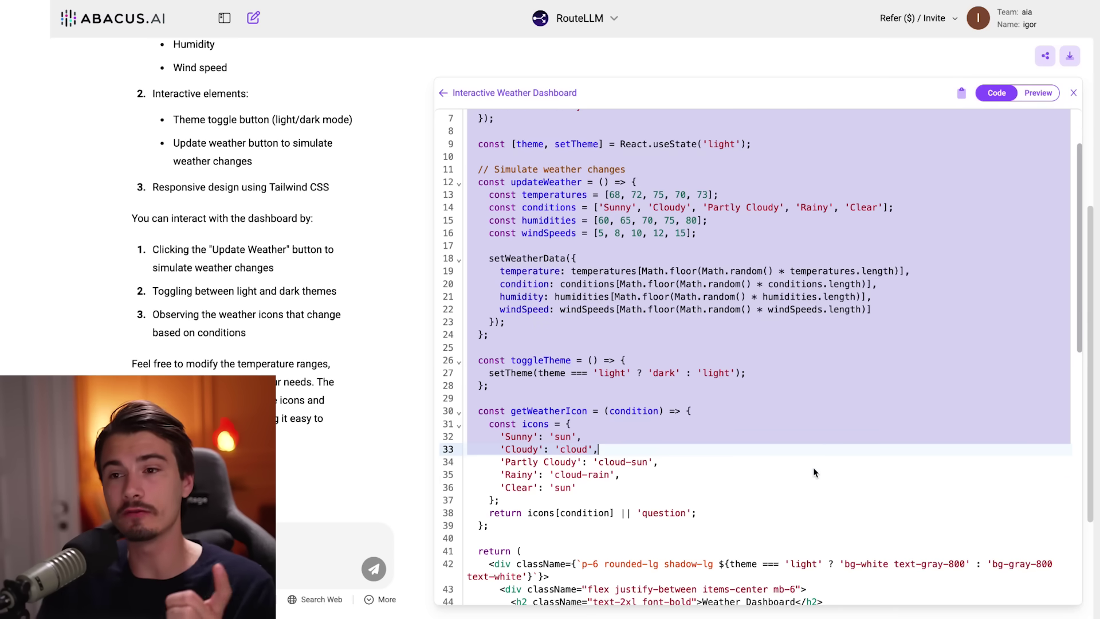
left_click(1038, 92)
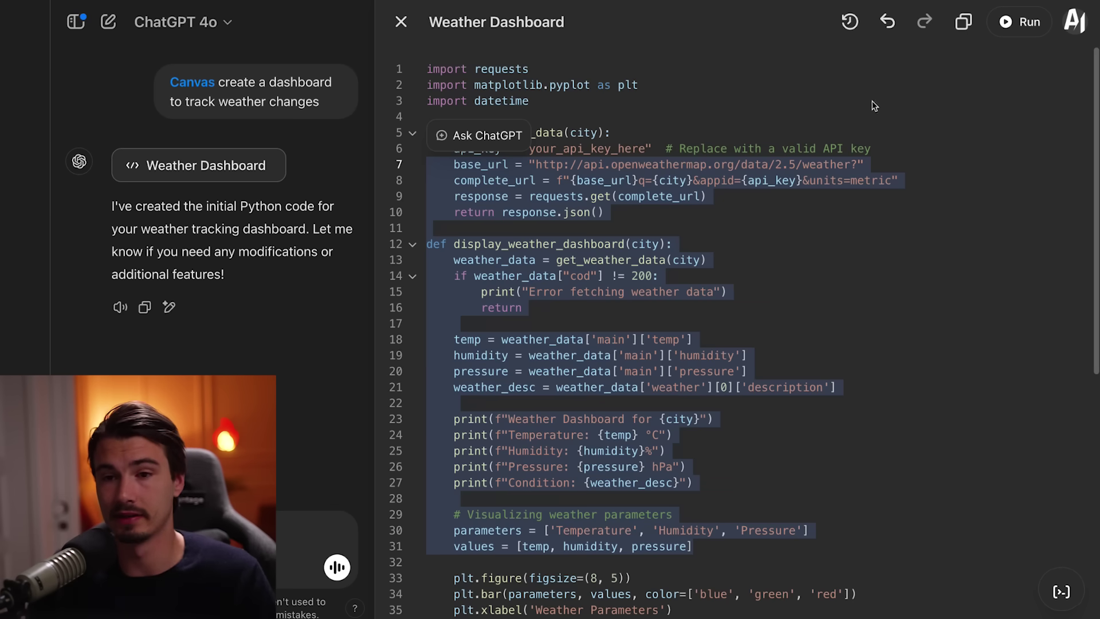
left_click(670, 311)
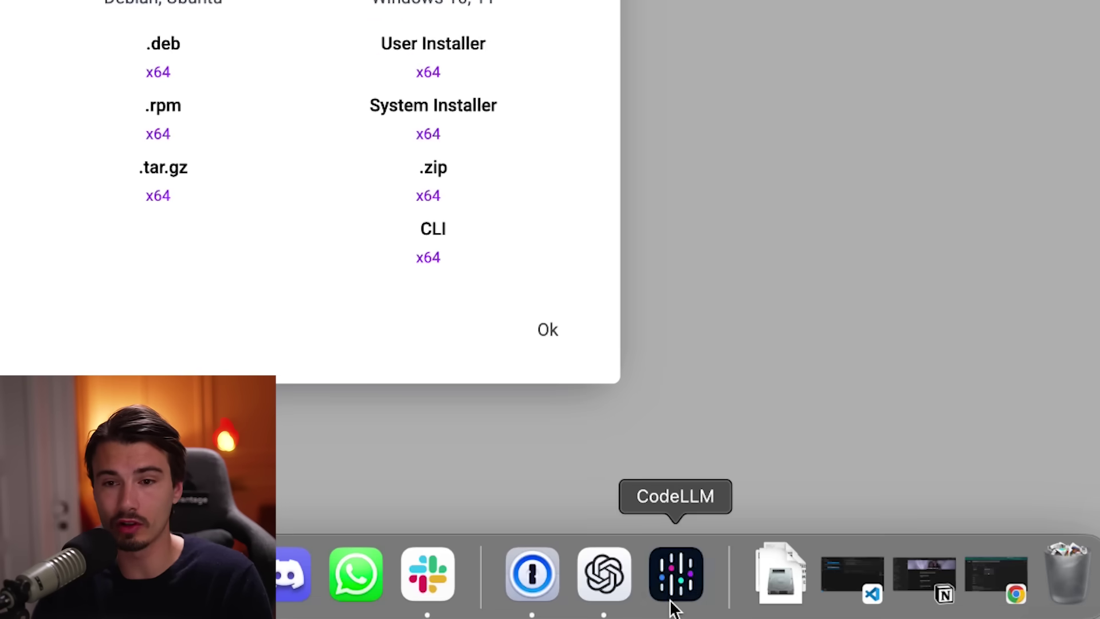
Launch CodeLLM, dismiss the authentication token prompt and position its window on screen
left_click(674, 590)
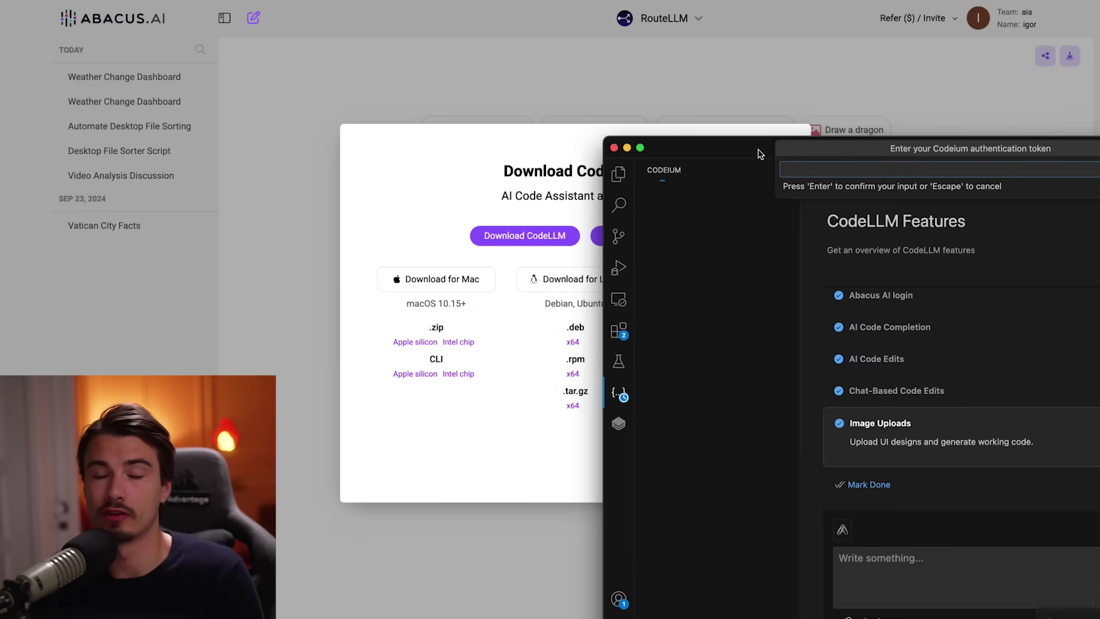
left_click_drag(547, 102, 419, 28)
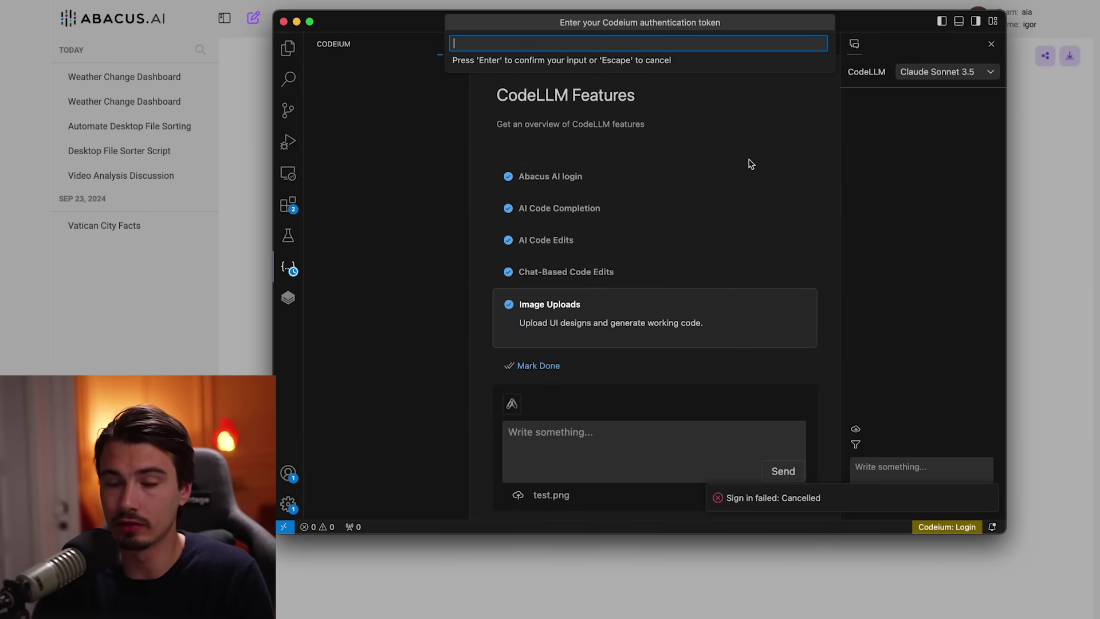
key("Escape")
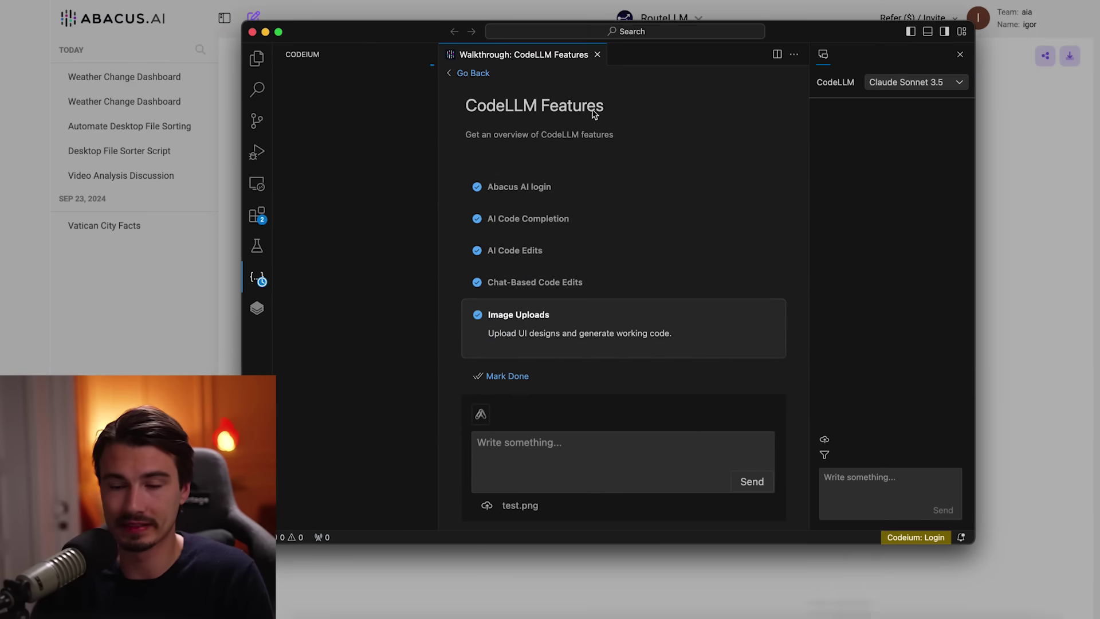
left_click_drag(334, 36, 315, 16)
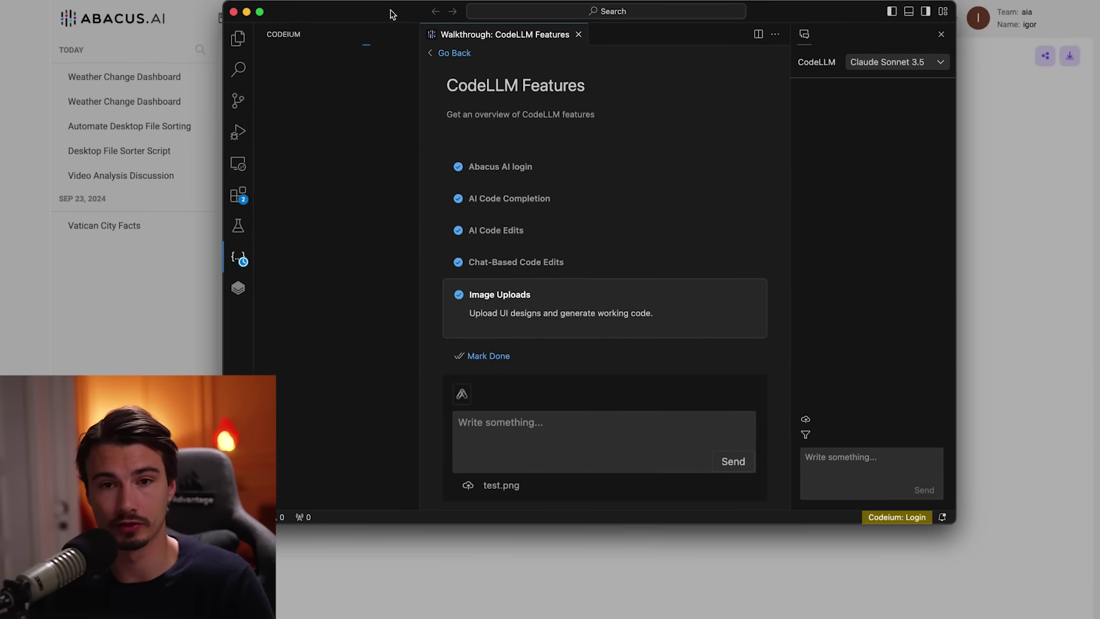
Expand the Welcome walkthrough steps and keep Claude Sonnet 3.5 as the chat model
left_click(515, 198)
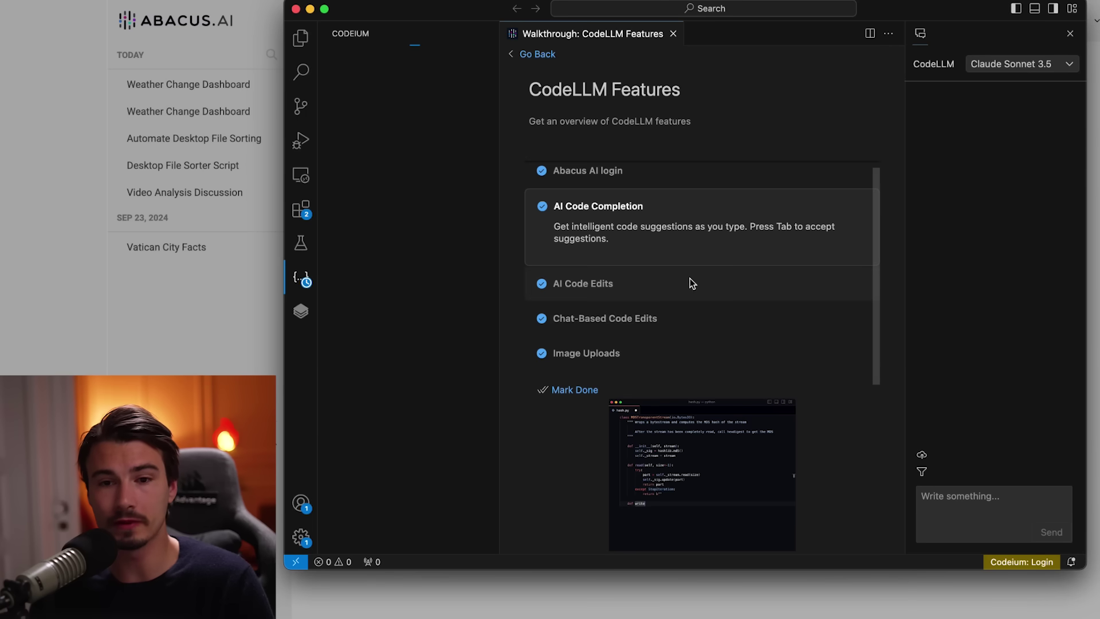
left_click(689, 280)
left_click(680, 324)
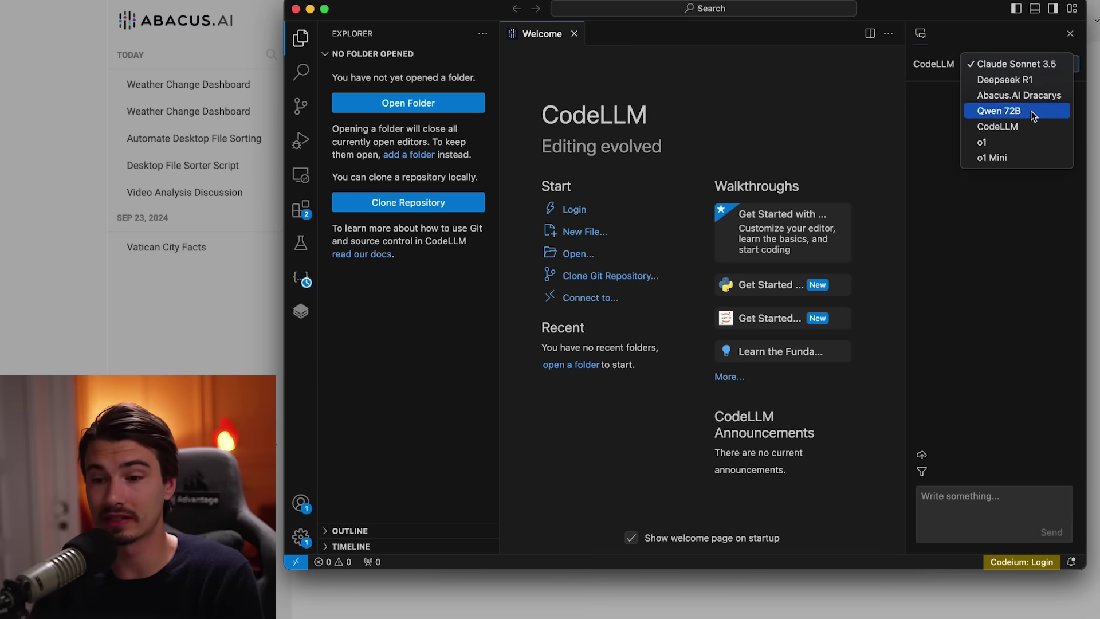
left_click(1012, 422)
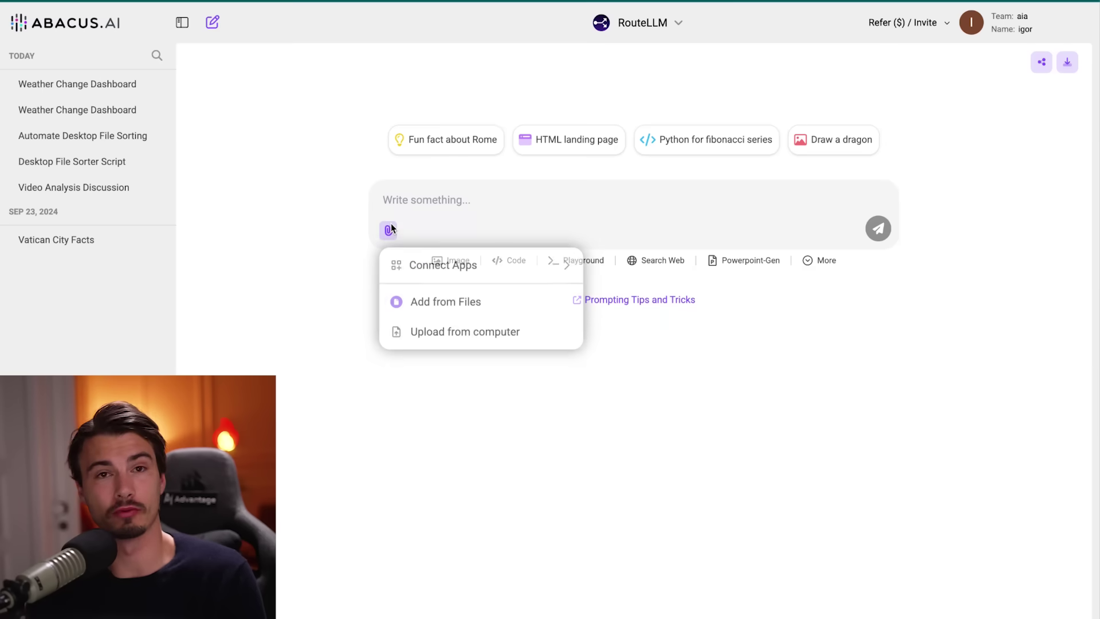
Attach a video from stored files and review the cat party description
left_click(435, 301)
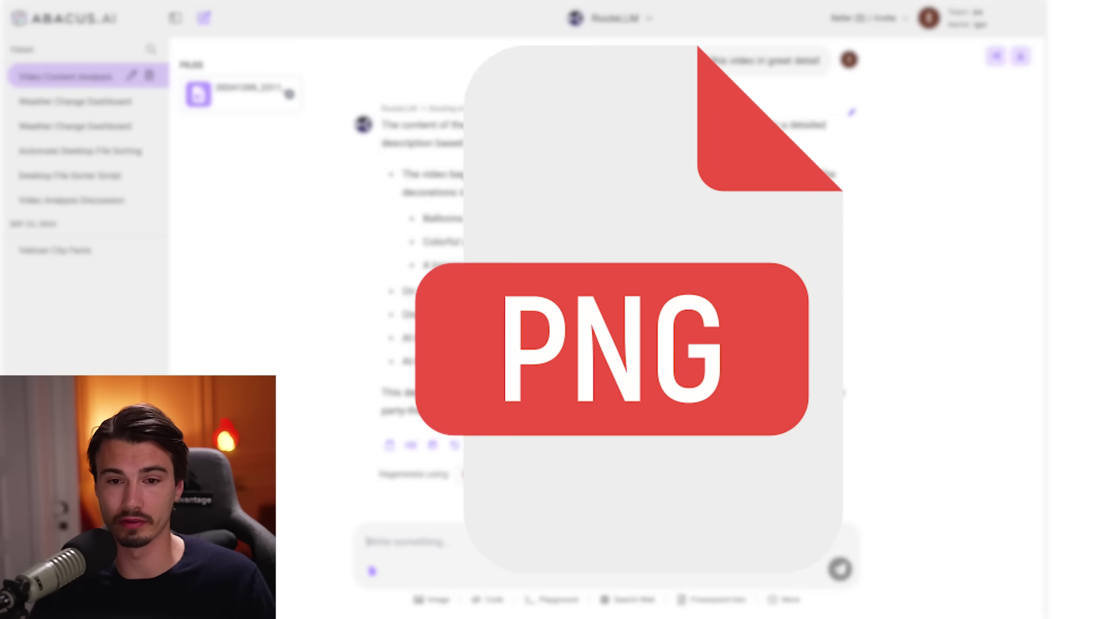
left_click_drag(612, 334, 641, 385)
left_click(606, 303)
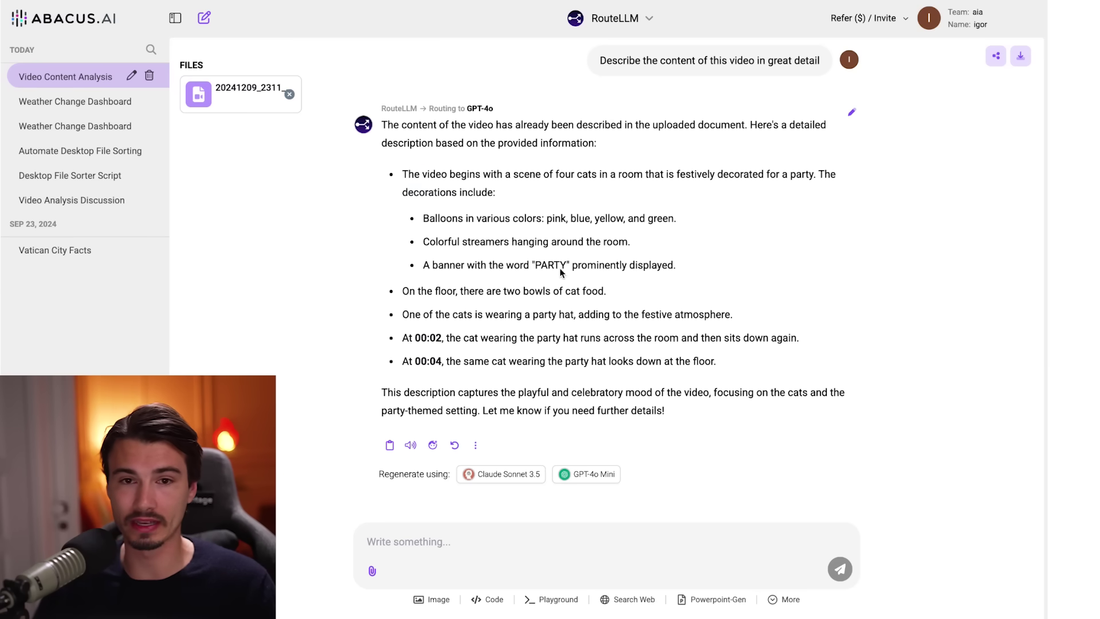
Preview the uploaded video, rewind it to the start, and close it
left_click(259, 87)
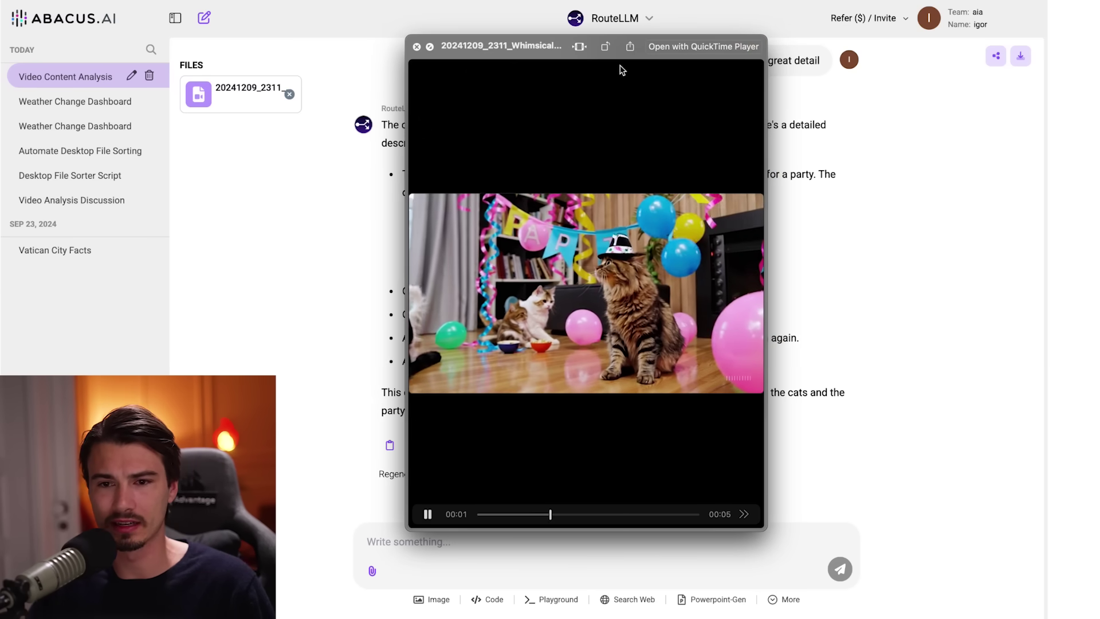
left_click_drag(680, 515, 454, 515)
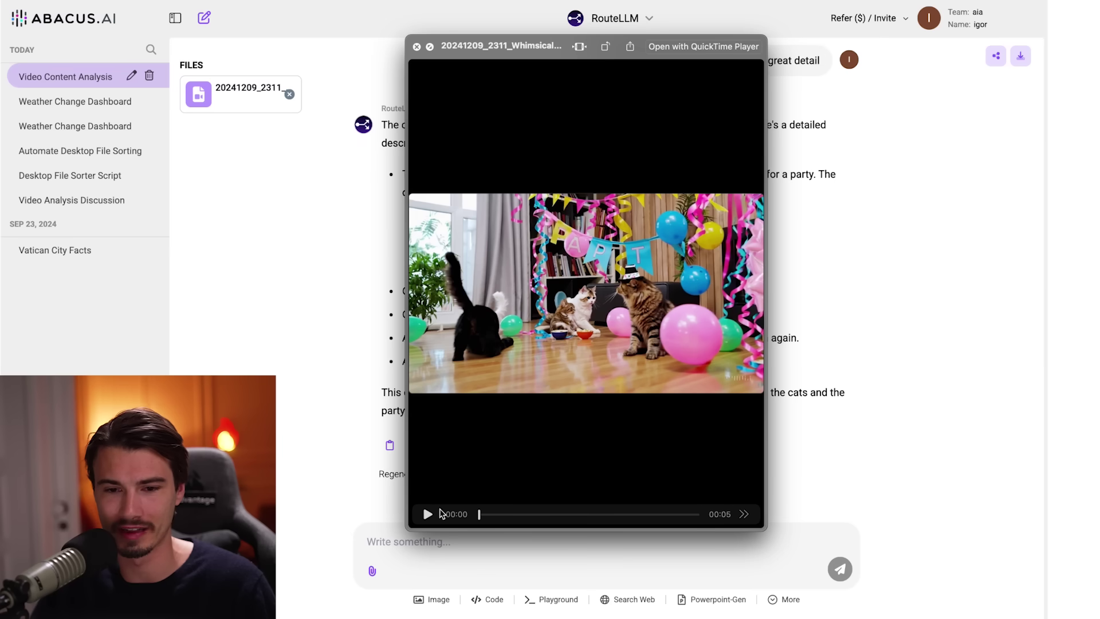
key("space")
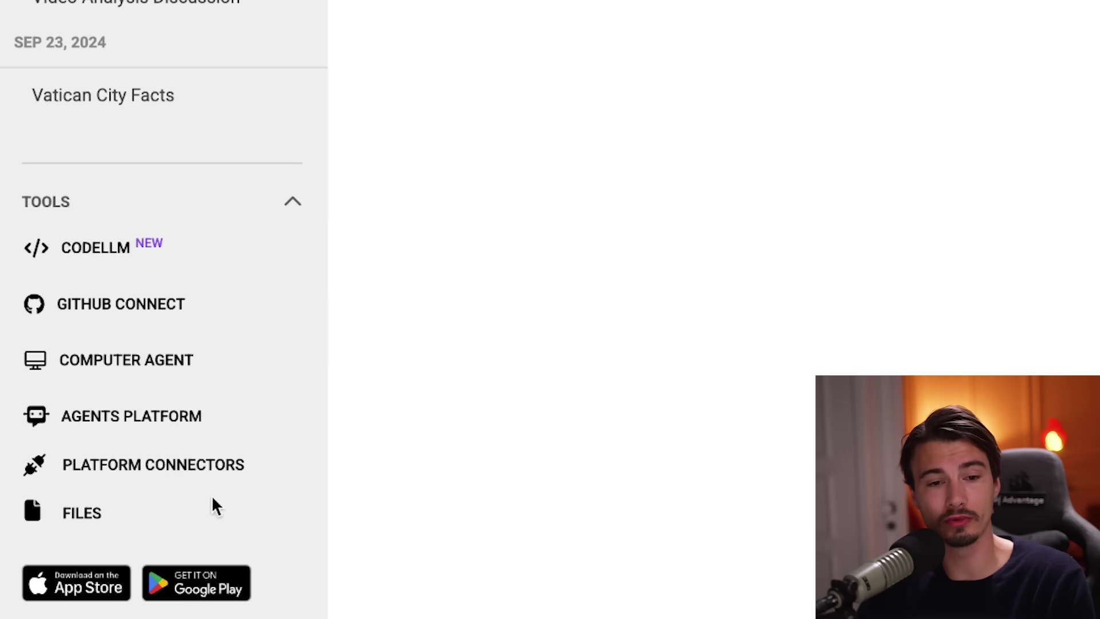
Go to Platform Connectors and start adding a new connector
left_click(141, 468)
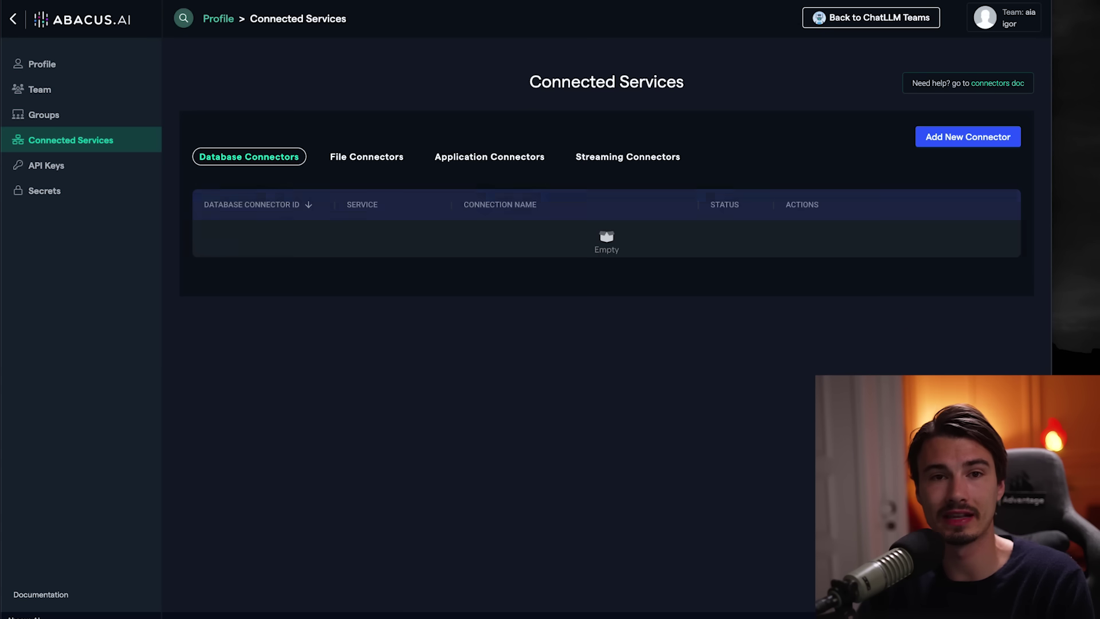
left_click(911, 164)
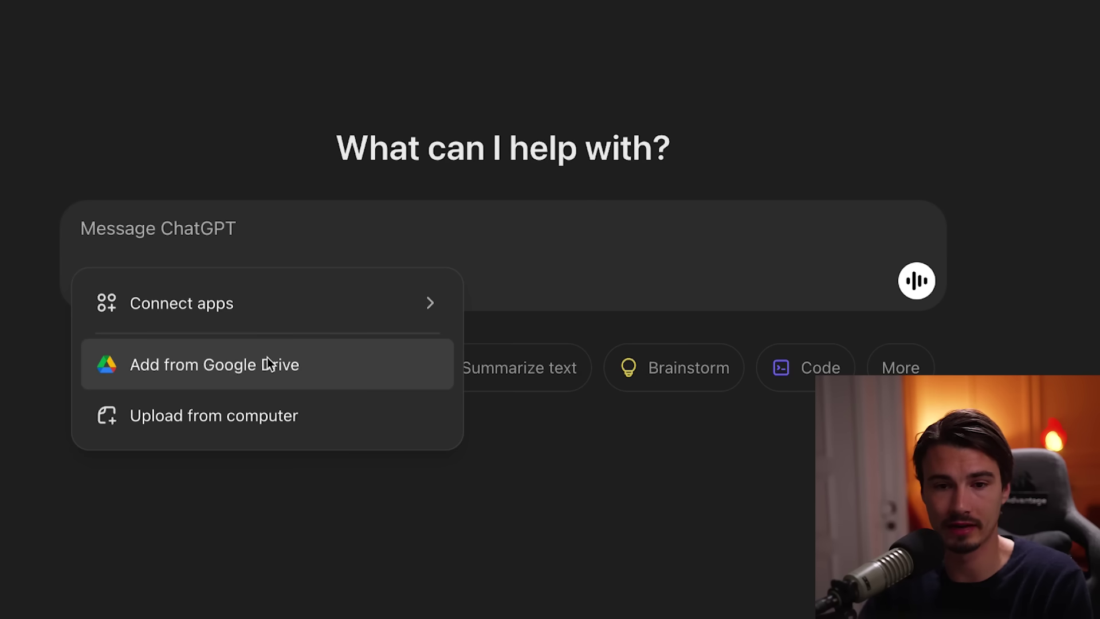
Show ChatGPT's chat tools: Picture, Search, Reason and Canvas
mouse_move(400, 303)
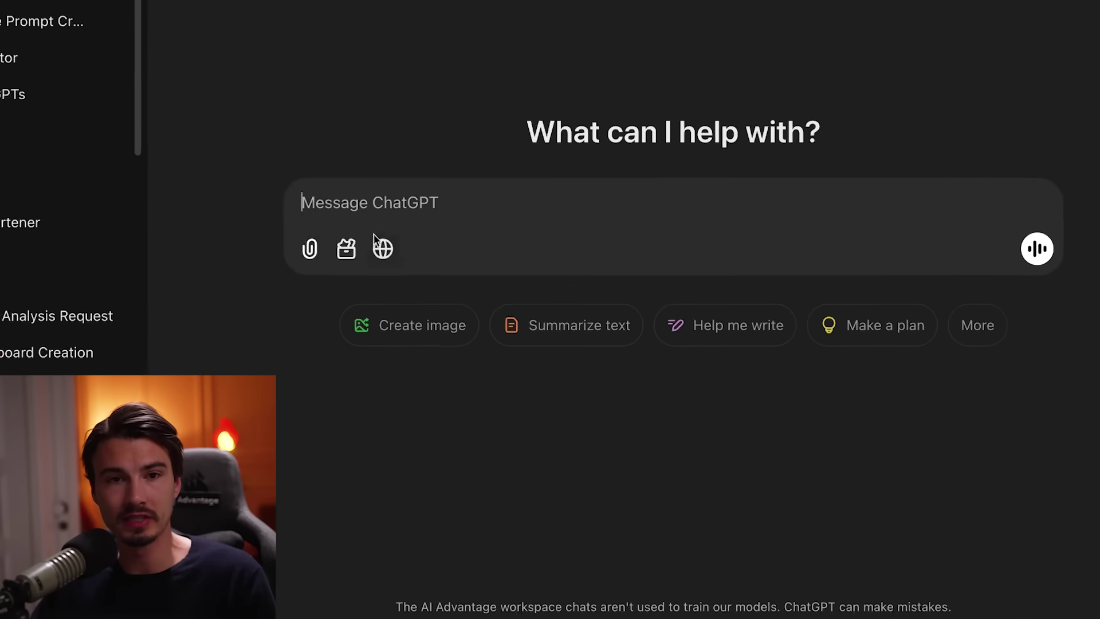
left_click(341, 240)
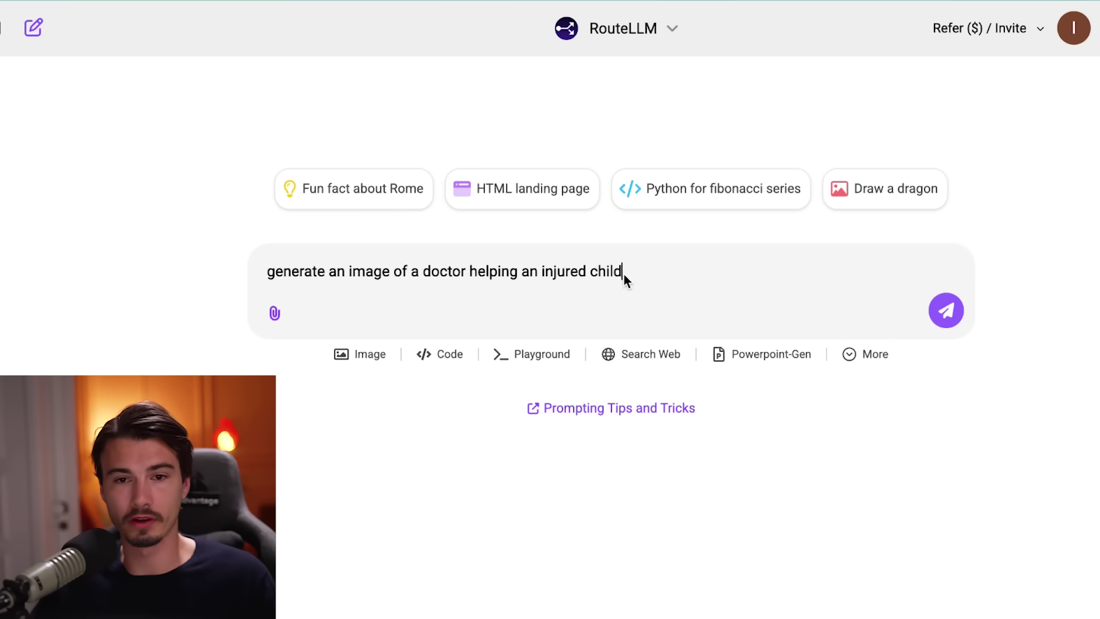
Generate a 1:1 FLUX 1.1 [pro] Ultra image of a doctor helping an injured child
triple_click(300, 274)
key("ctrl+c")
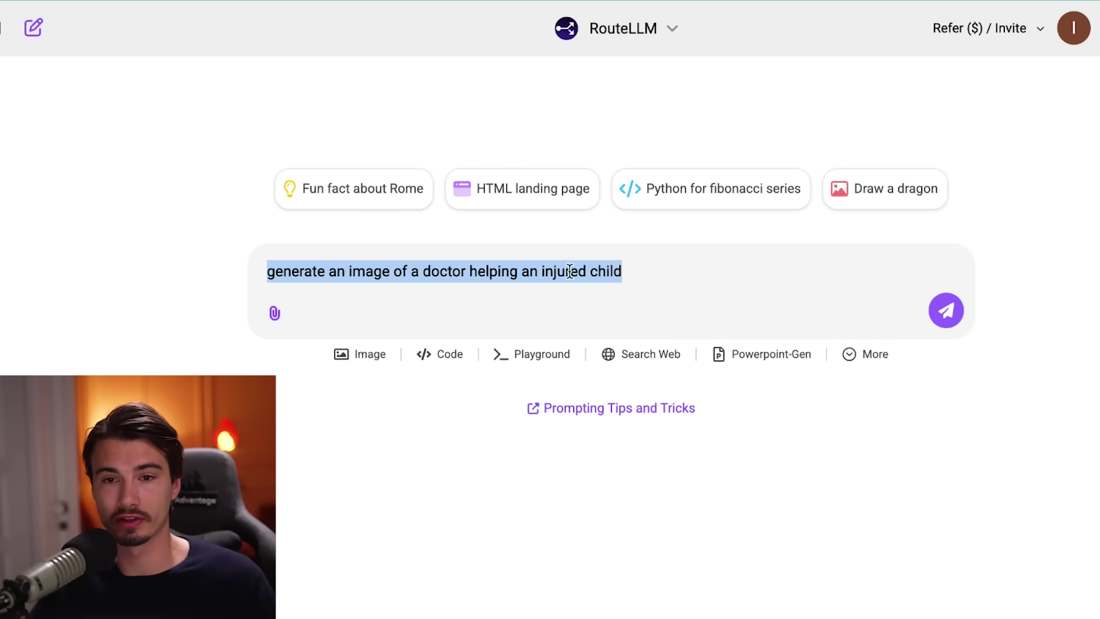
left_click(359, 355)
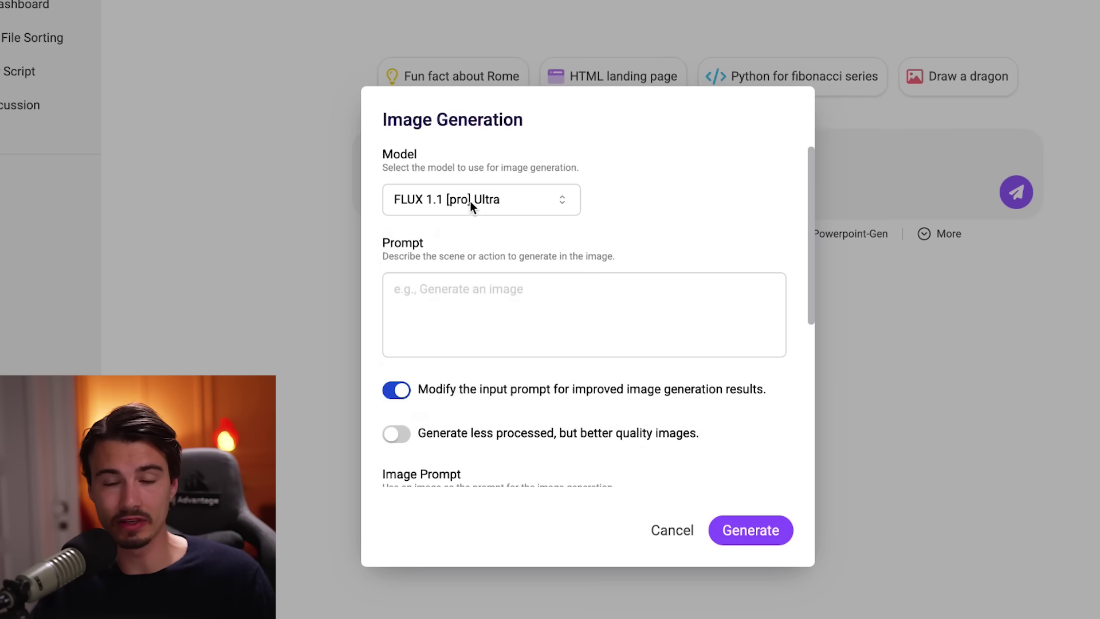
left_click(470, 199)
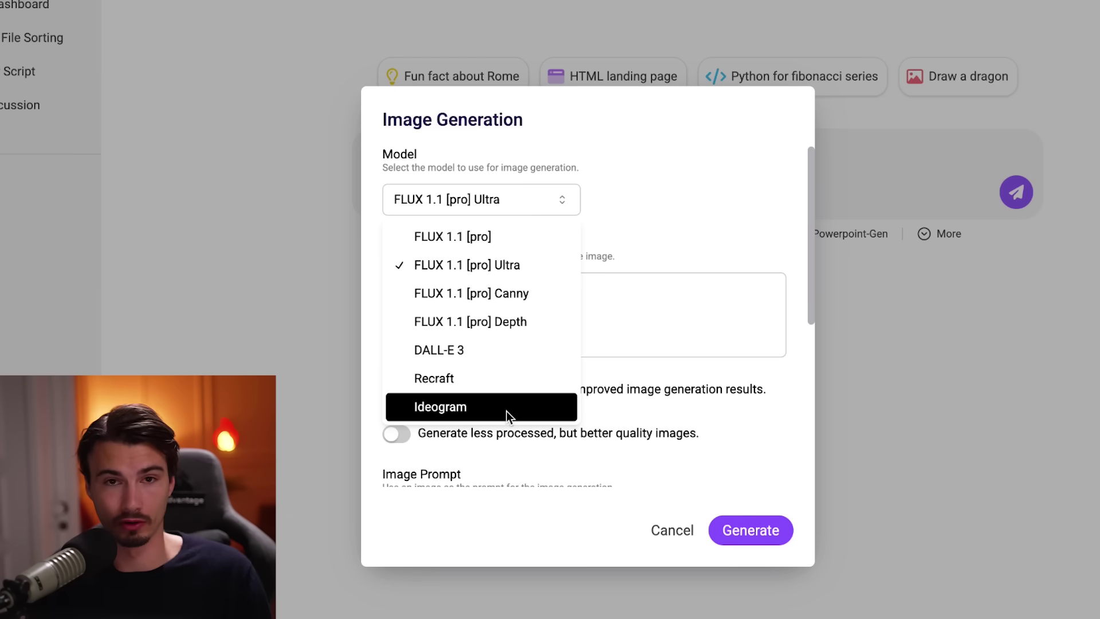
left_click(659, 188)
key("ctrl+v")
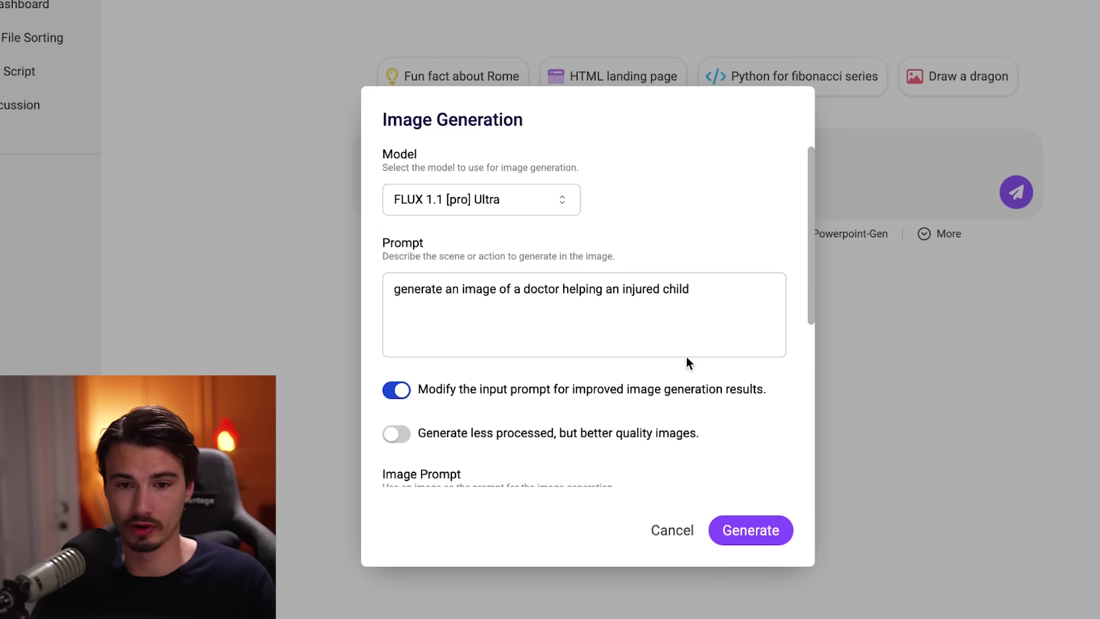
scroll(544, 338, "down", 2)
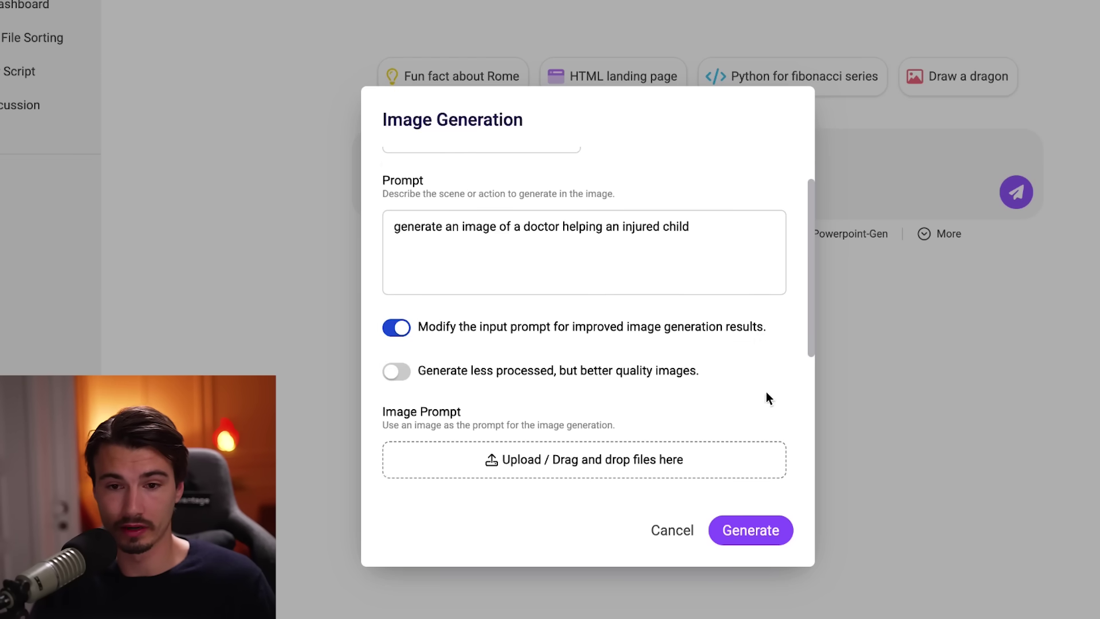
scroll(768, 395, "down", 5)
left_click(481, 476)
left_click(506, 330)
left_click(748, 531)
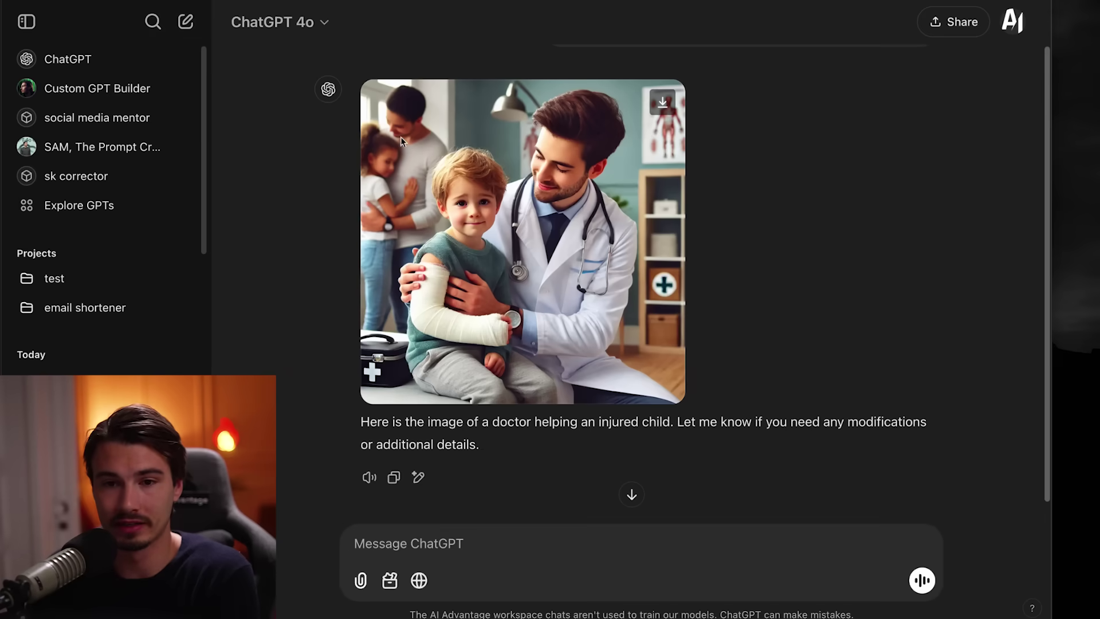
Open ChatGPT's generated doctor-and-child image in the full-size viewer
left_click(400, 136)
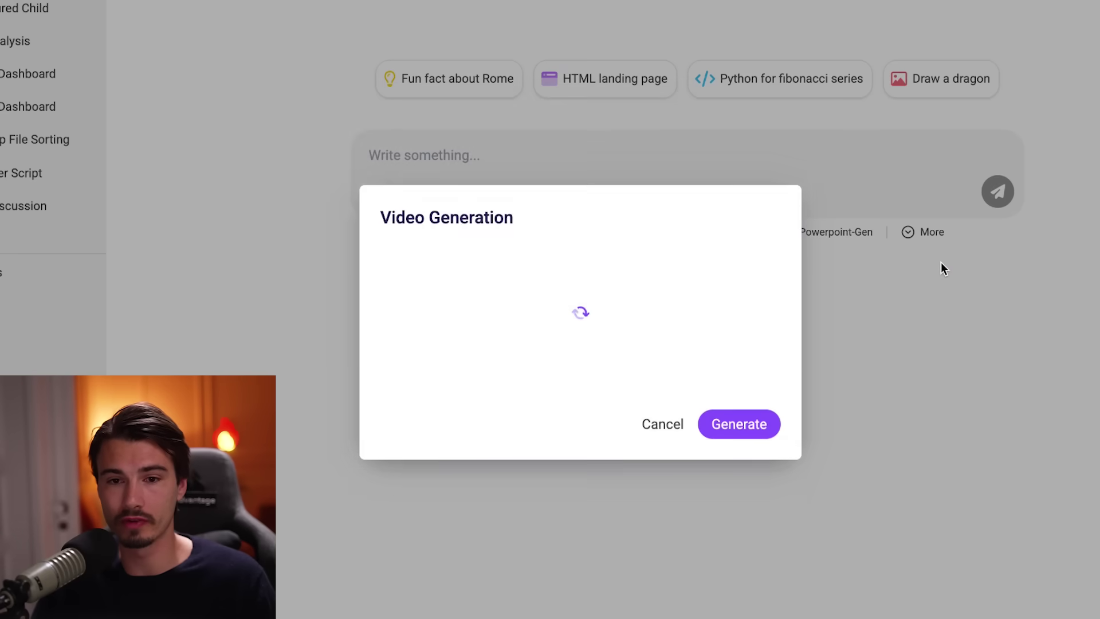
Create a 5-second Standard-mode Kling AI v1.6 video from the doctor-and-injured-child prompt
left_click(503, 198)
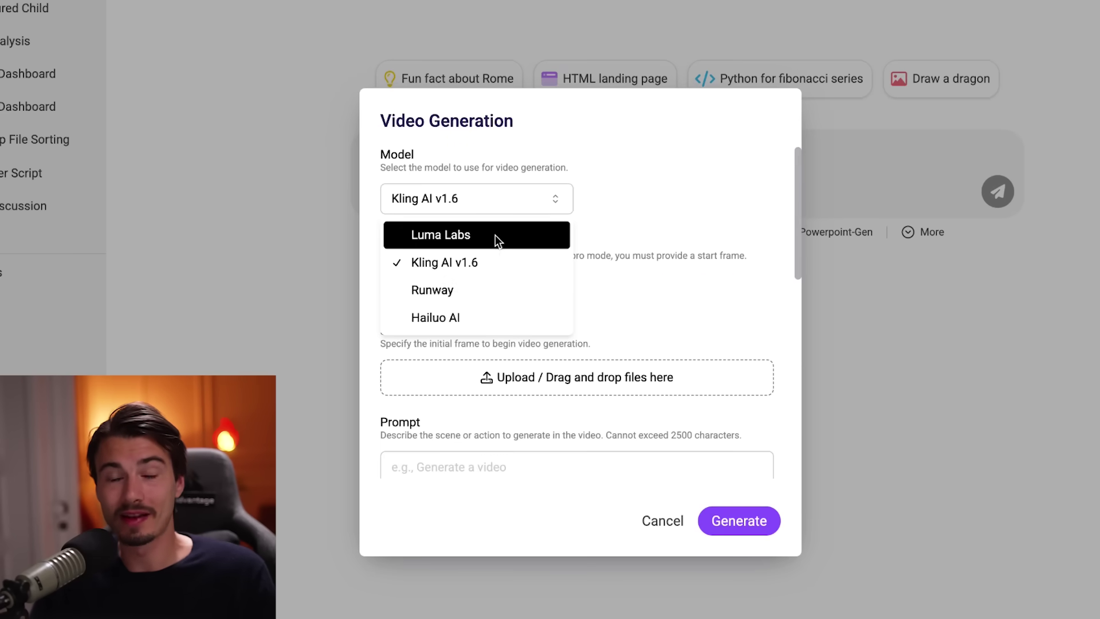
left_click(516, 262)
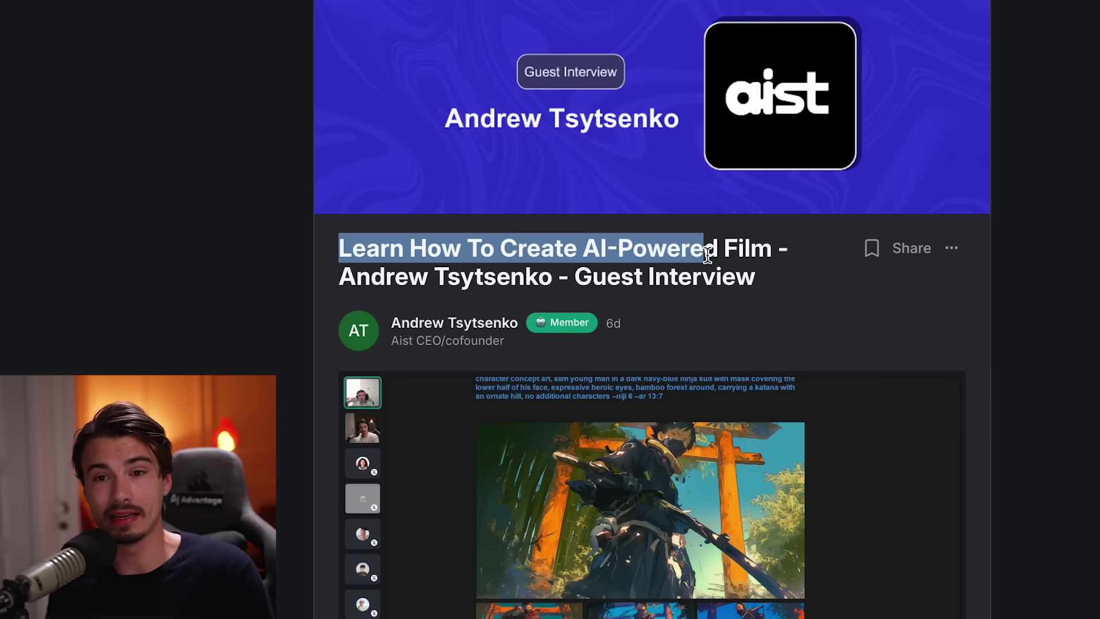
left_click_drag(708, 254, 738, 273)
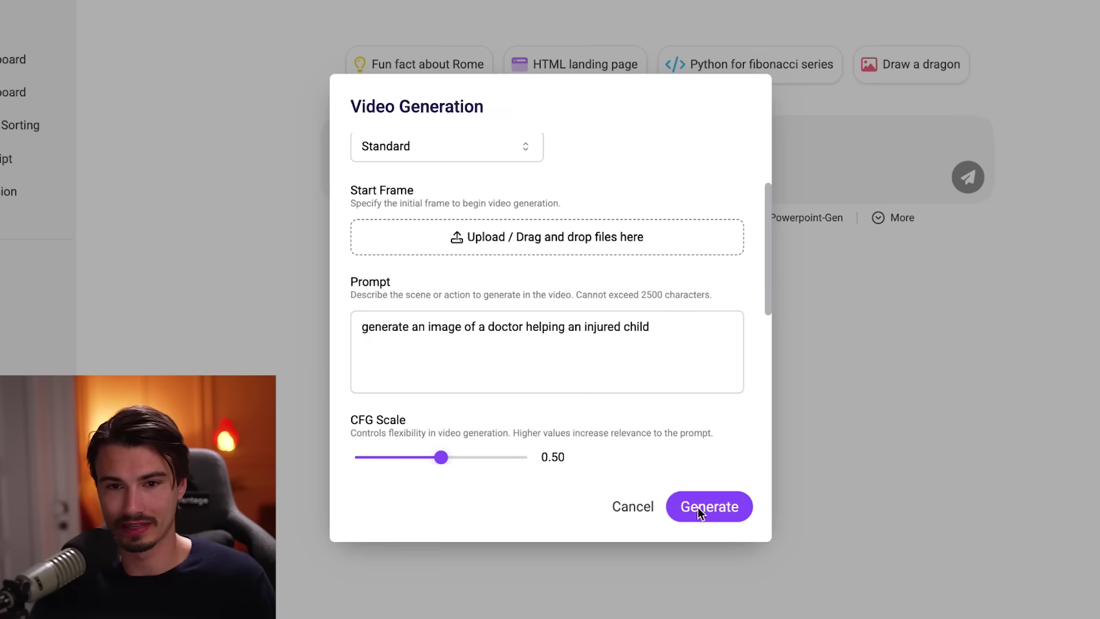
left_click(699, 511)
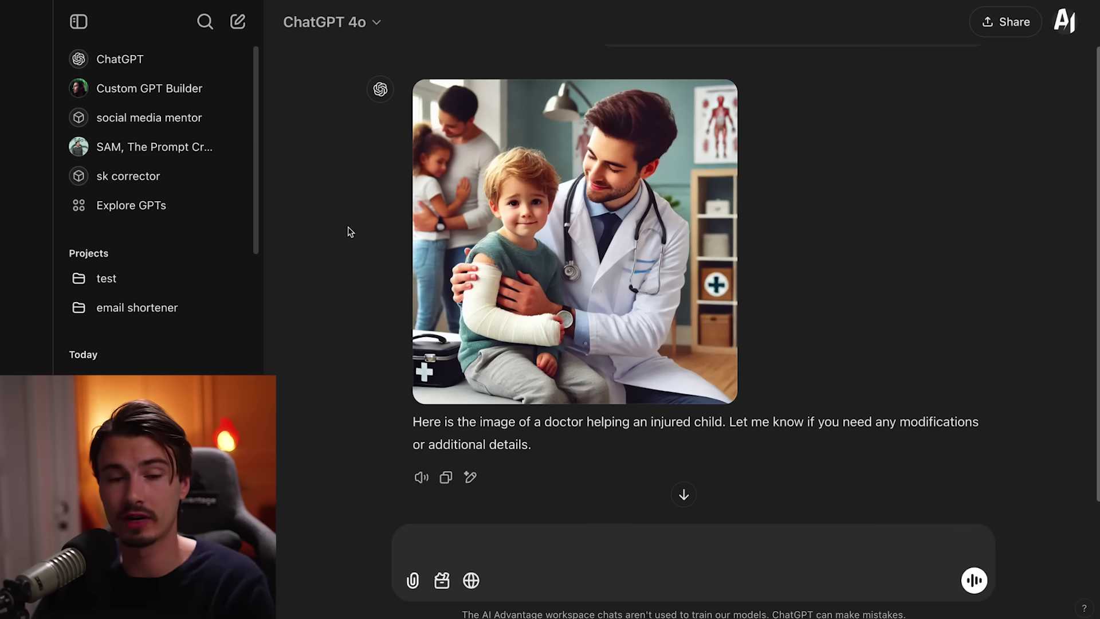
scroll(148, 241, "down", 5)
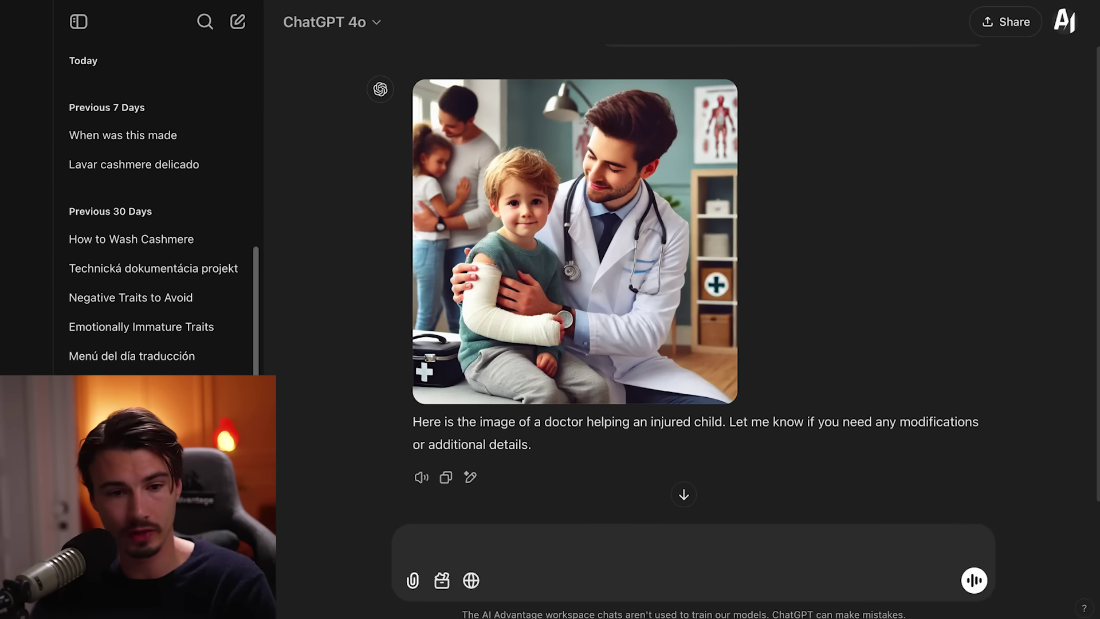
scroll(172, 213, "up", 5)
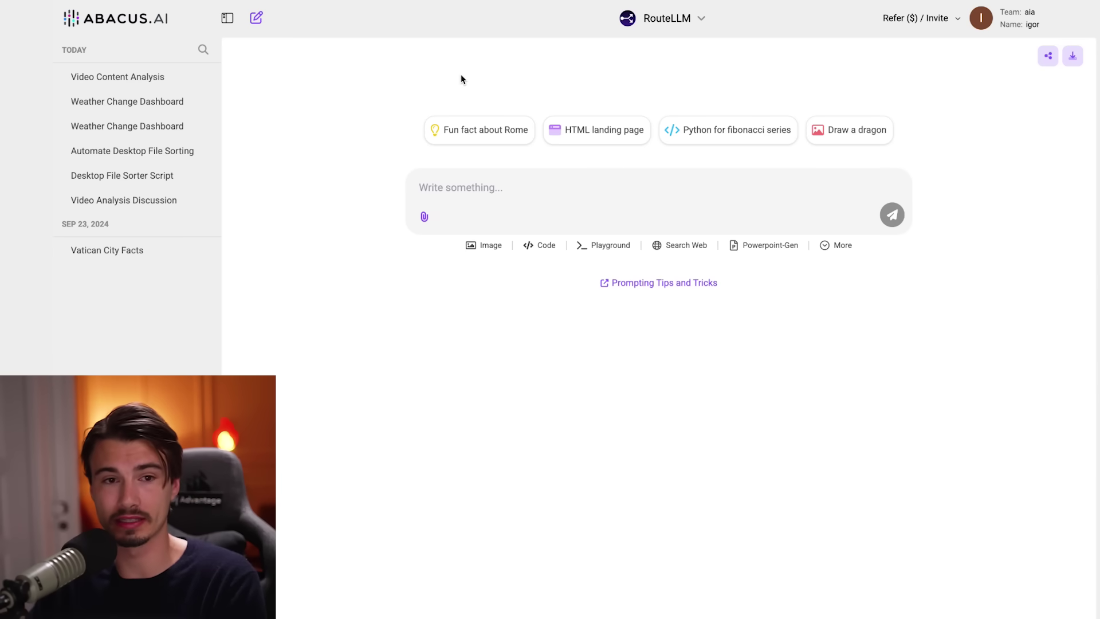
Switch to the AI Engineer bot and choose the 'Create a custom chatbot' card
left_click(691, 19)
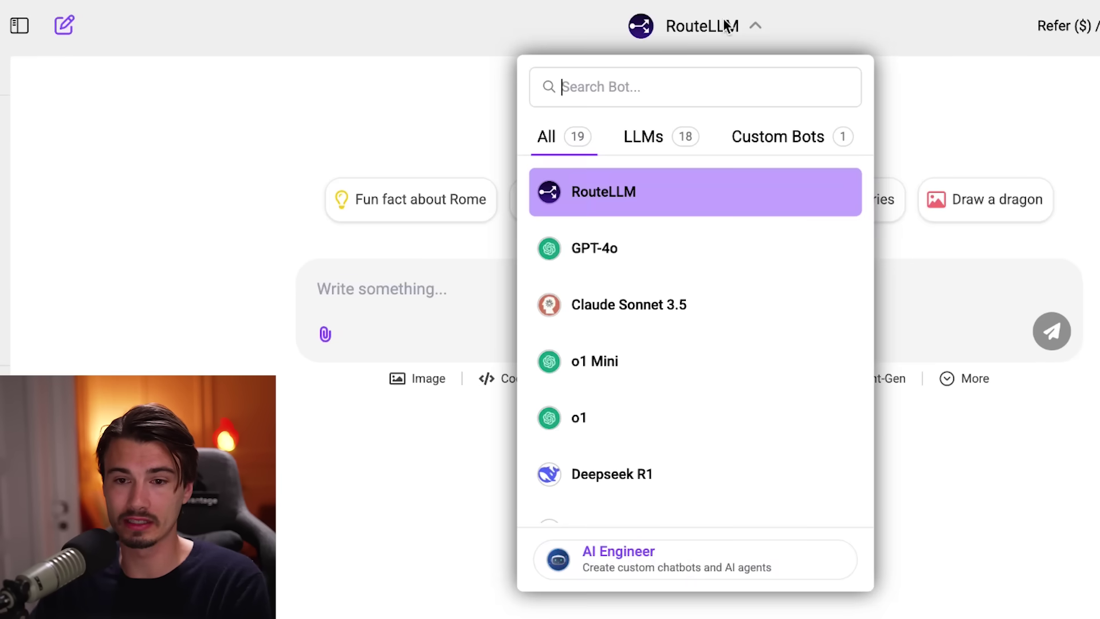
left_click(690, 580)
left_click(491, 256)
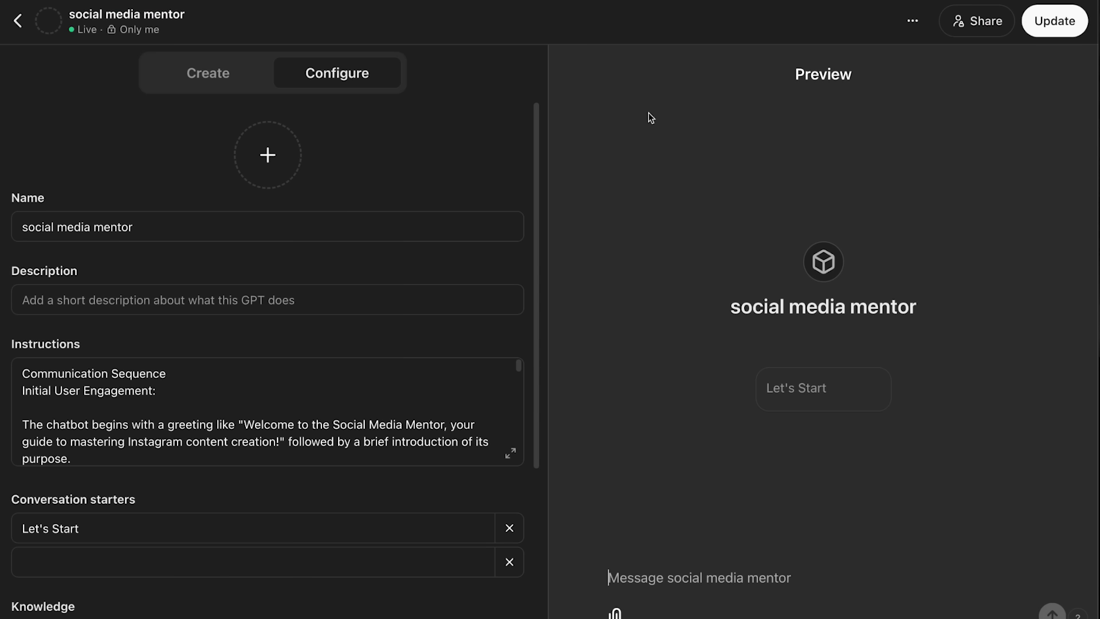
Select all of the GPT's instruction text to reuse as the chatbot specification
left_click(170, 408)
scroll(171, 408, "down", 5)
scroll(233, 410, "up", 5)
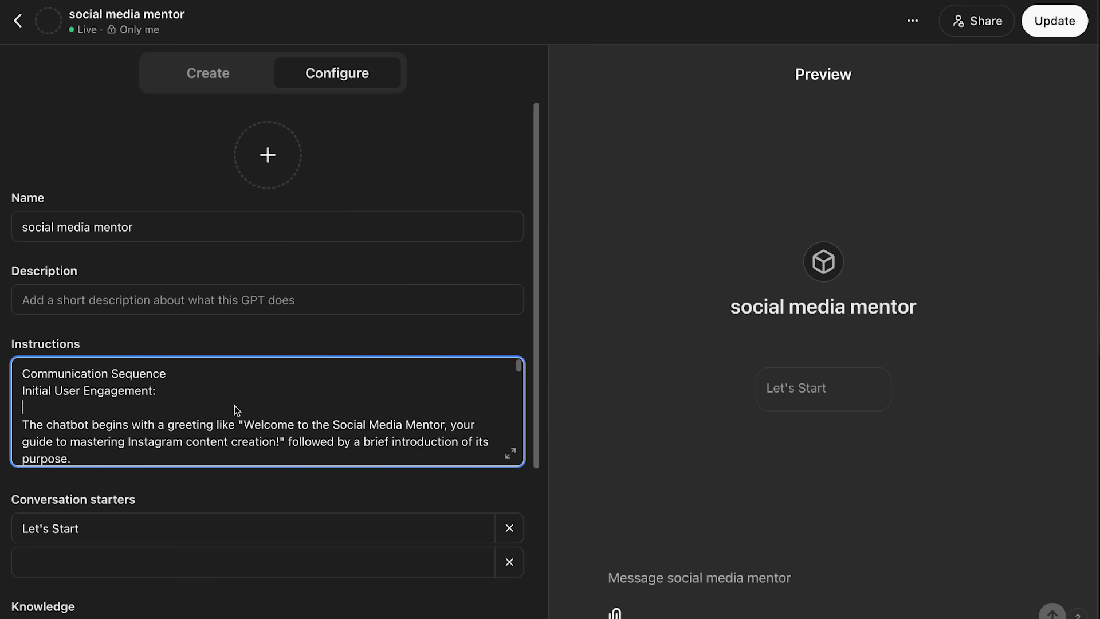
key("ctrl+a")
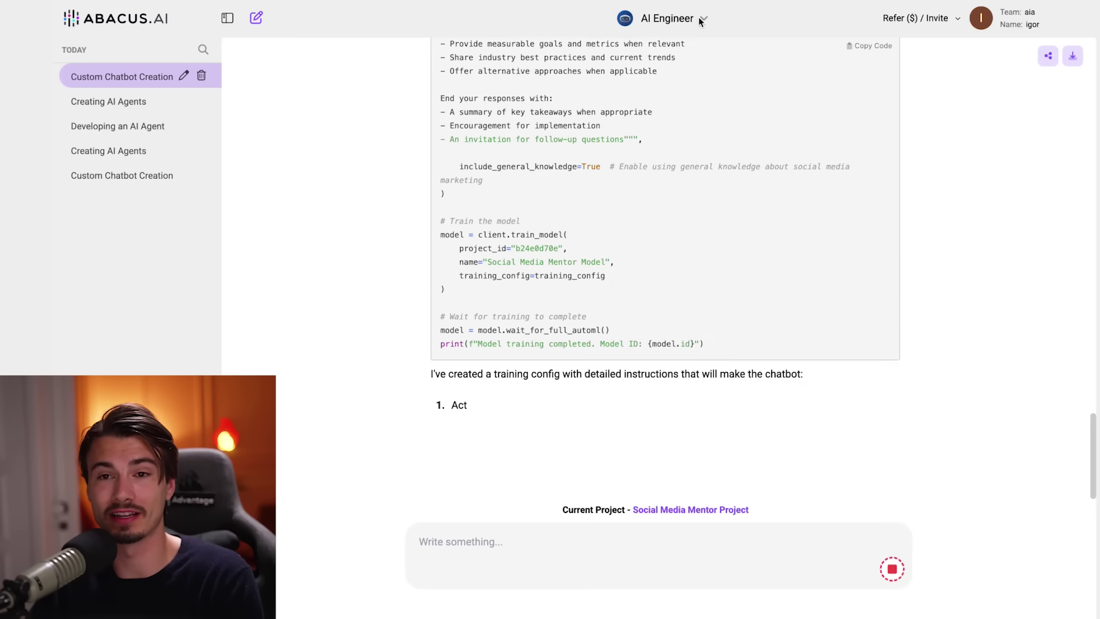
Pick the new Social Media Mentor bot from the bot list to start its chat
left_click(700, 21)
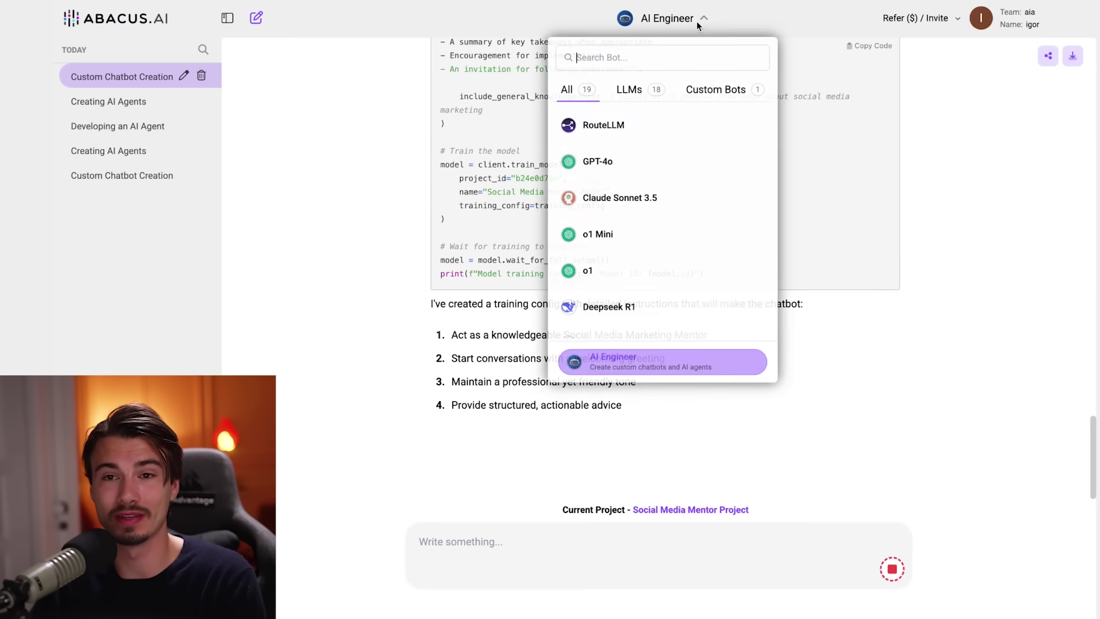
scroll(738, 172, "down", 3)
scroll(738, 171, "down", 5)
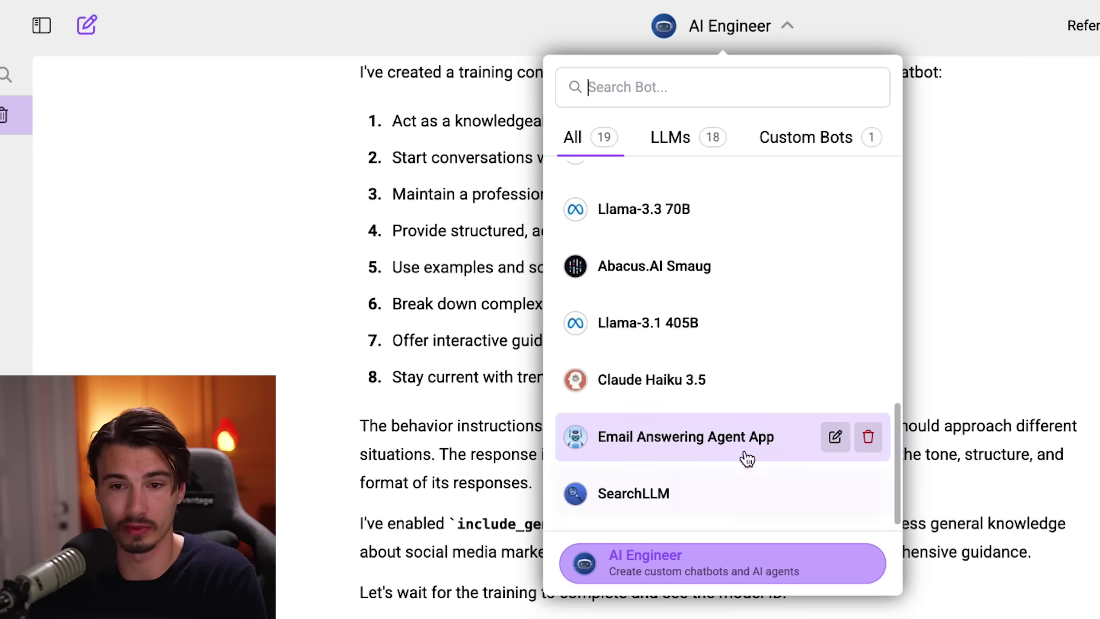
key("Escape")
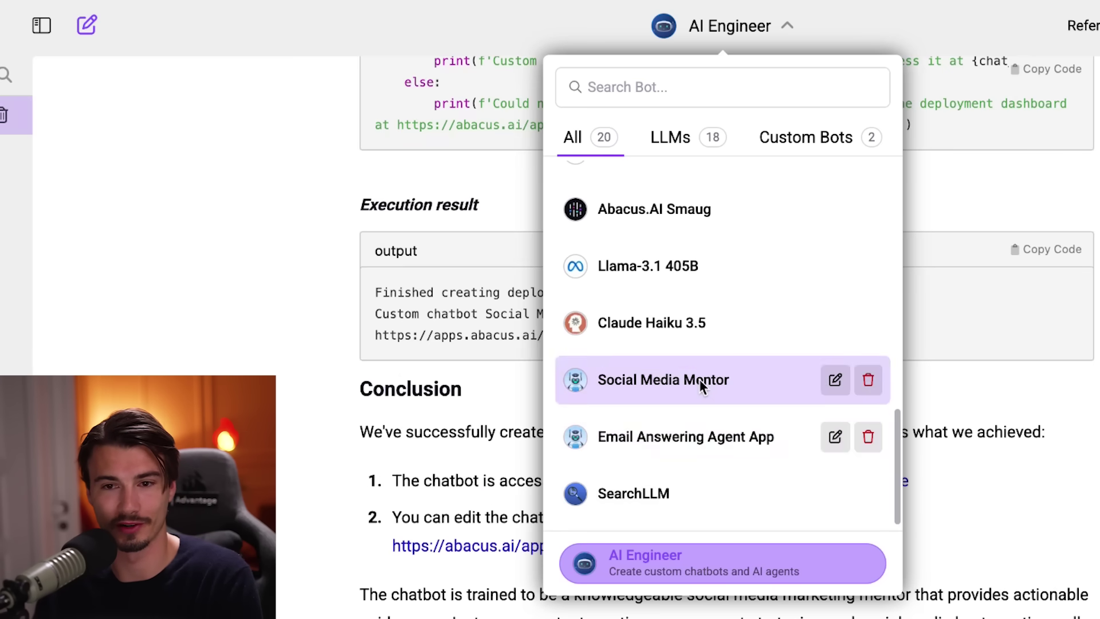
left_click(702, 381)
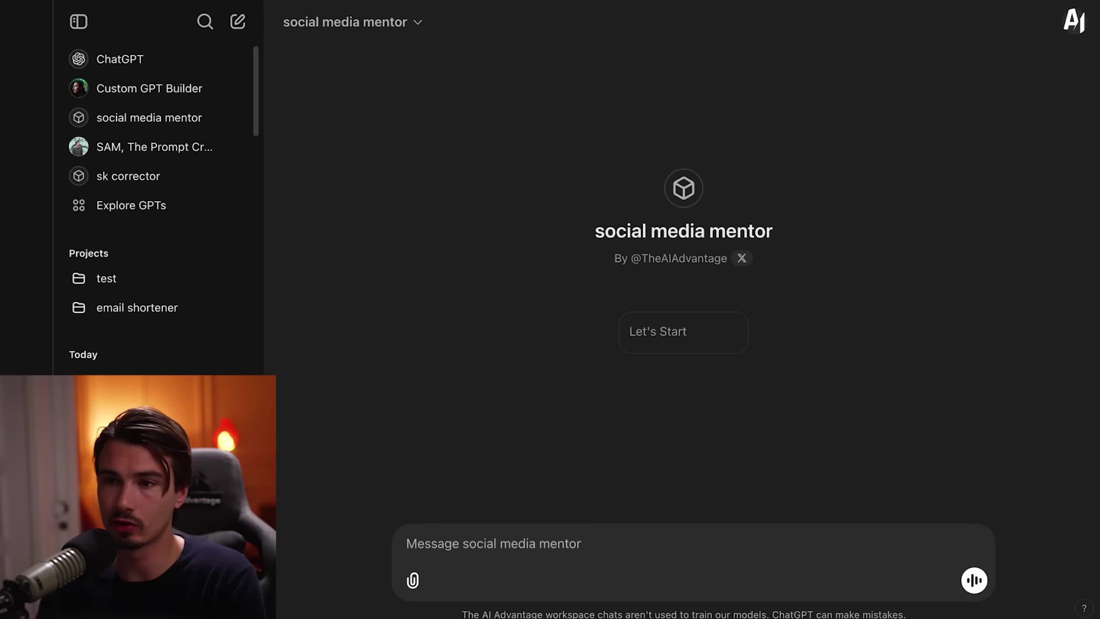
View ChatGPT's empty Customize ChatGPT instructions, cancel without saving, and reopen the account menu
left_click(1073, 22)
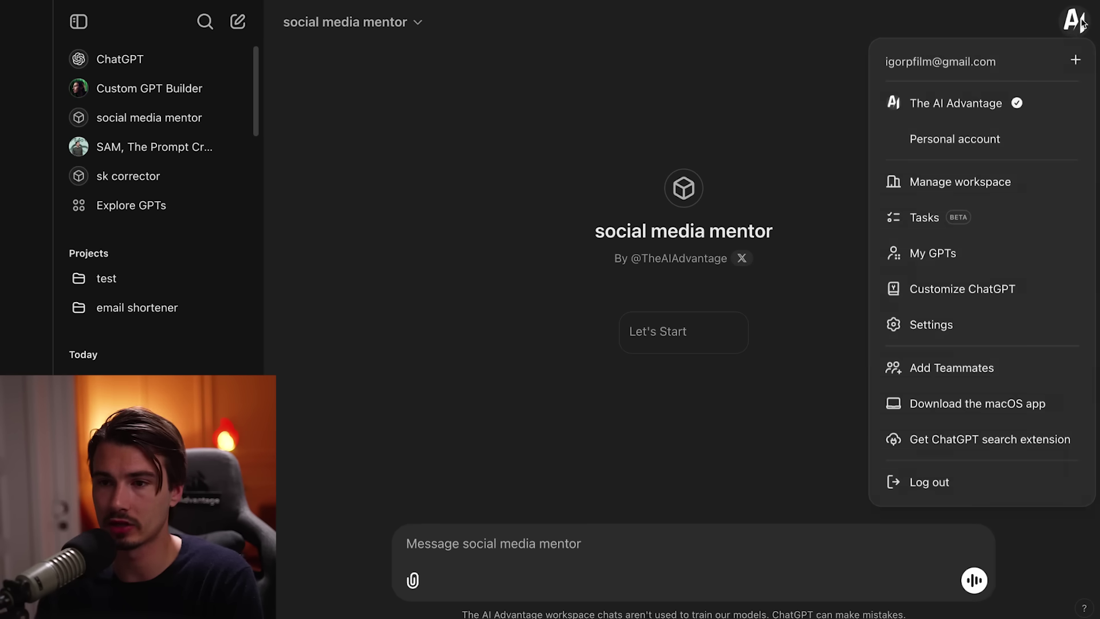
left_click(1014, 287)
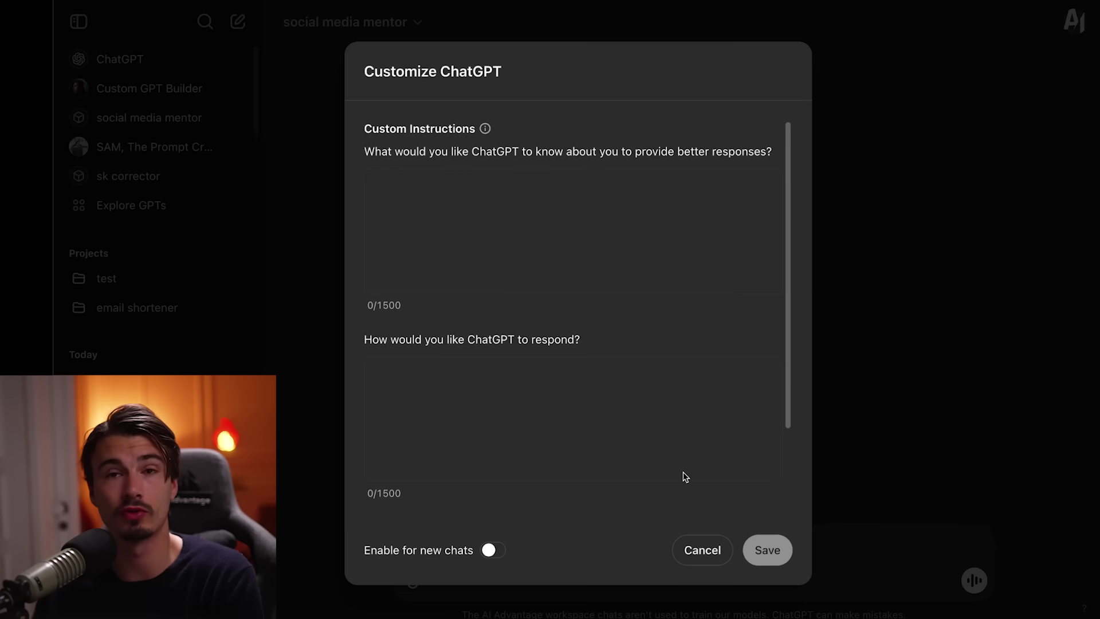
left_click(703, 551)
left_click(1067, 24)
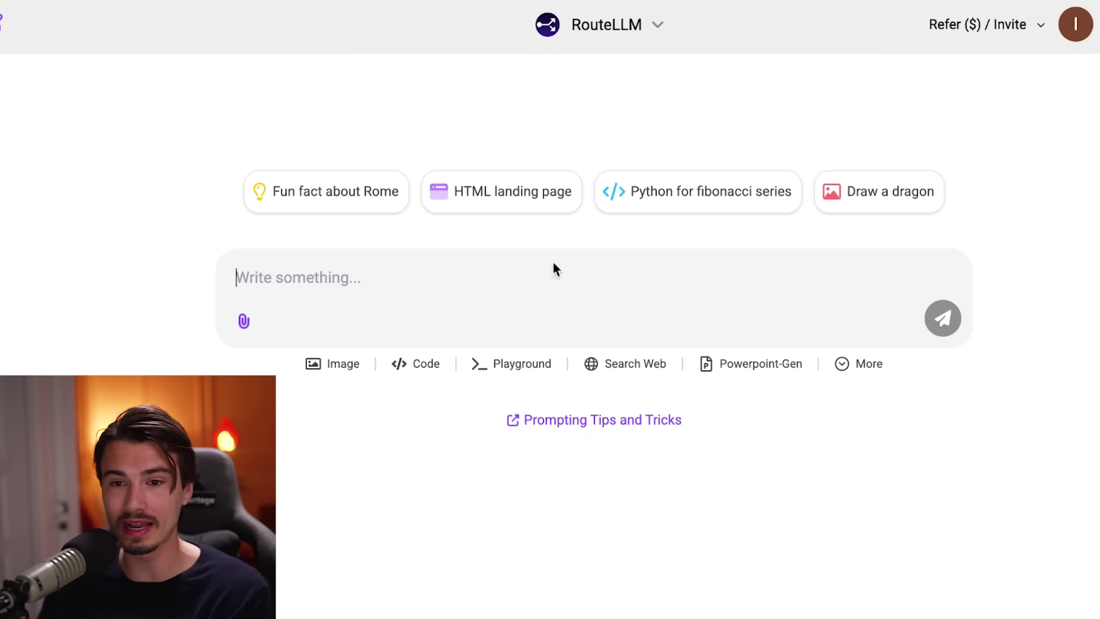
Cut the coffee machine prompt out of the message box
left_click(845, 363)
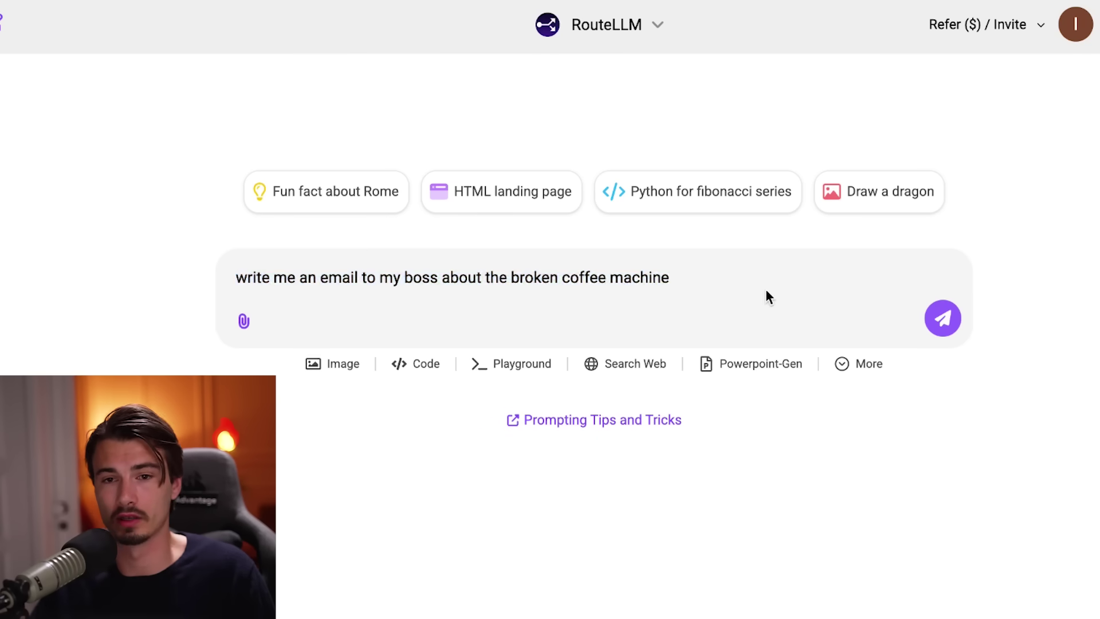
key("ctrl+a")
key("ctrl+c")
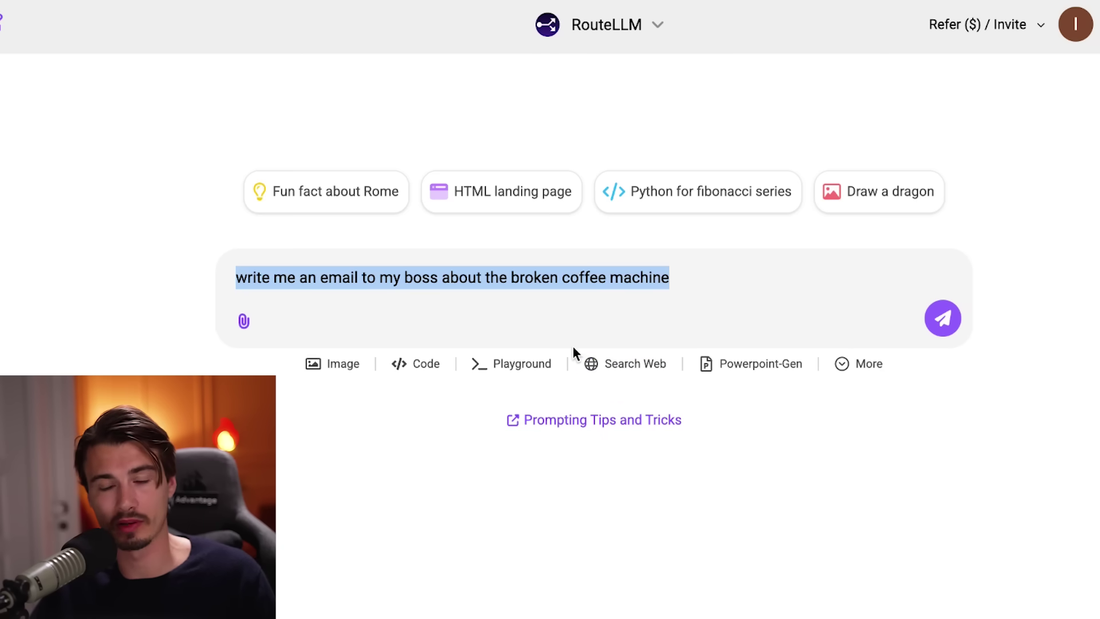
key("BackSpace")
Apply the 'Concrete, To the Point And Helpful' Humanize tone, then paste and send the request
left_click(855, 358)
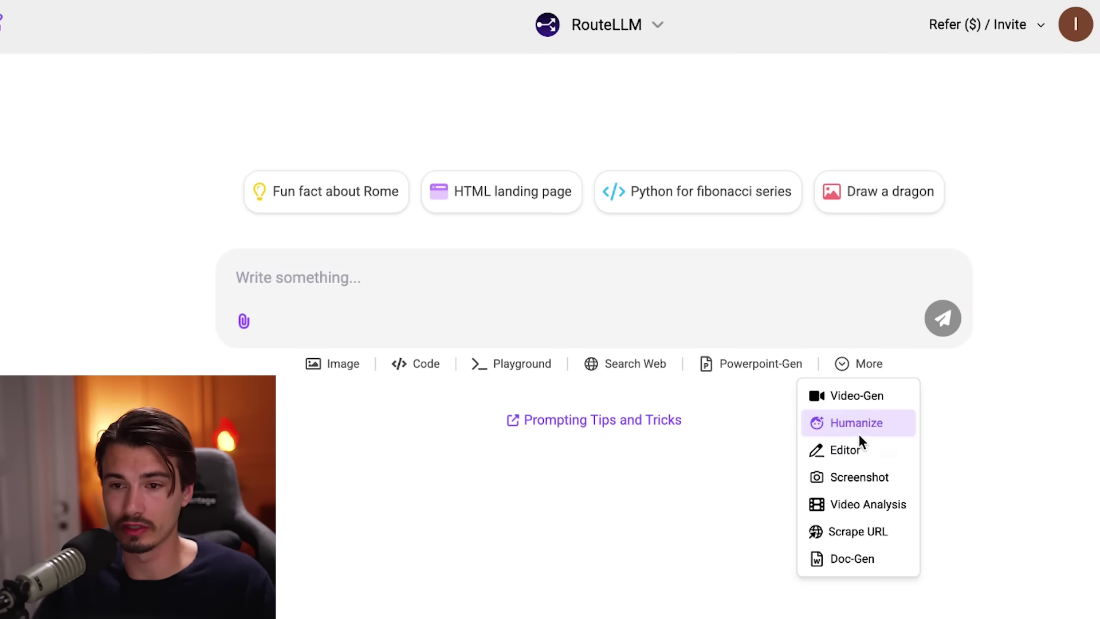
left_click(854, 421)
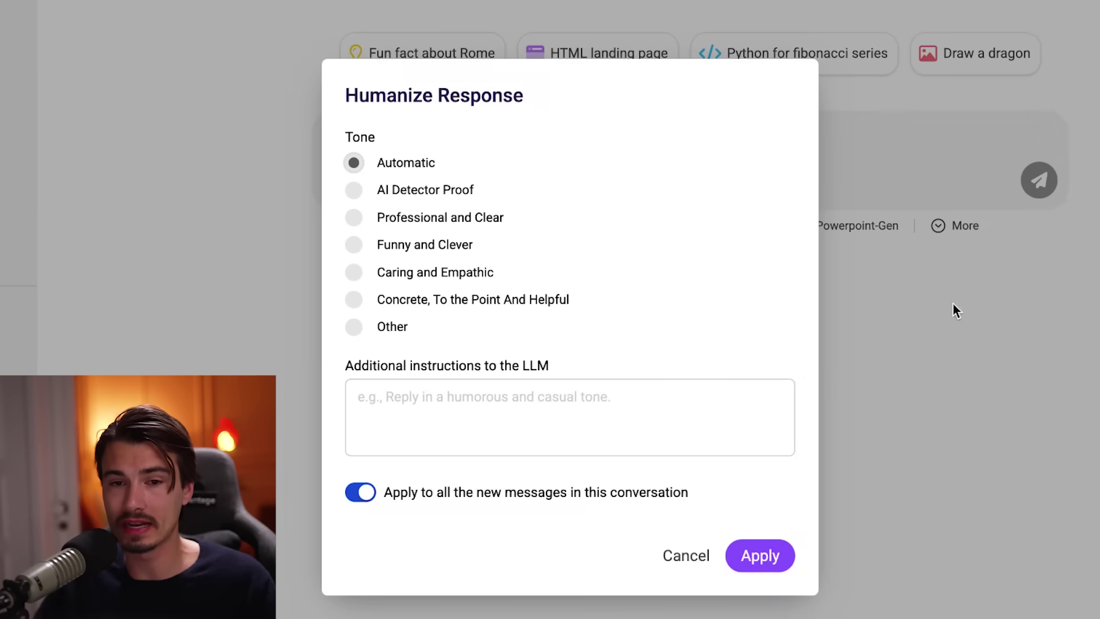
left_click(483, 299)
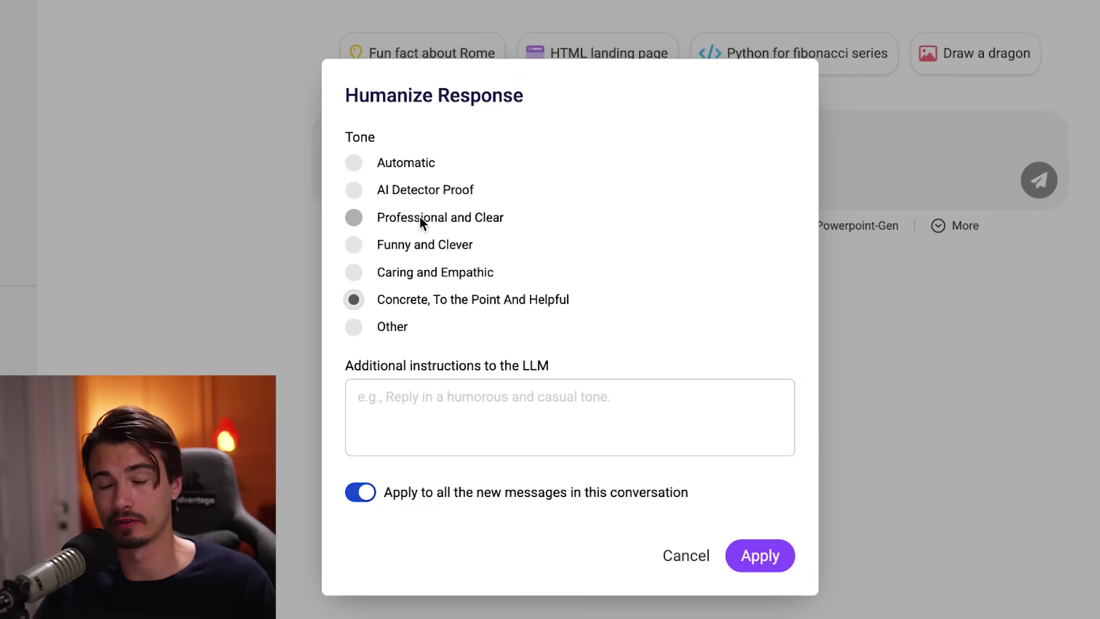
left_click(494, 396)
key("ctrl+v")
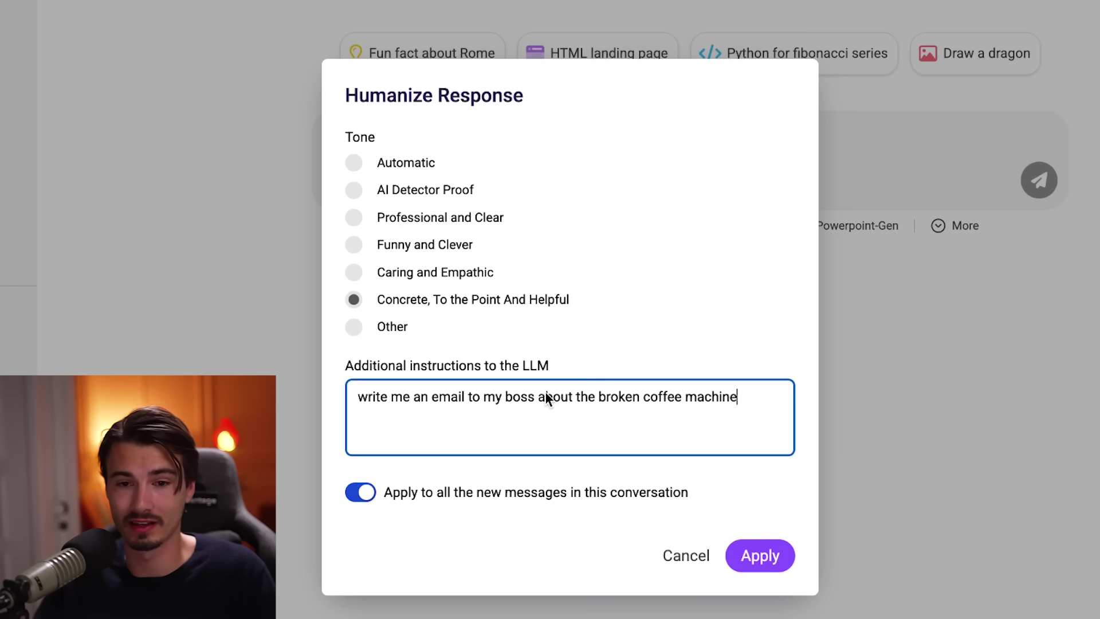
left_click(777, 559)
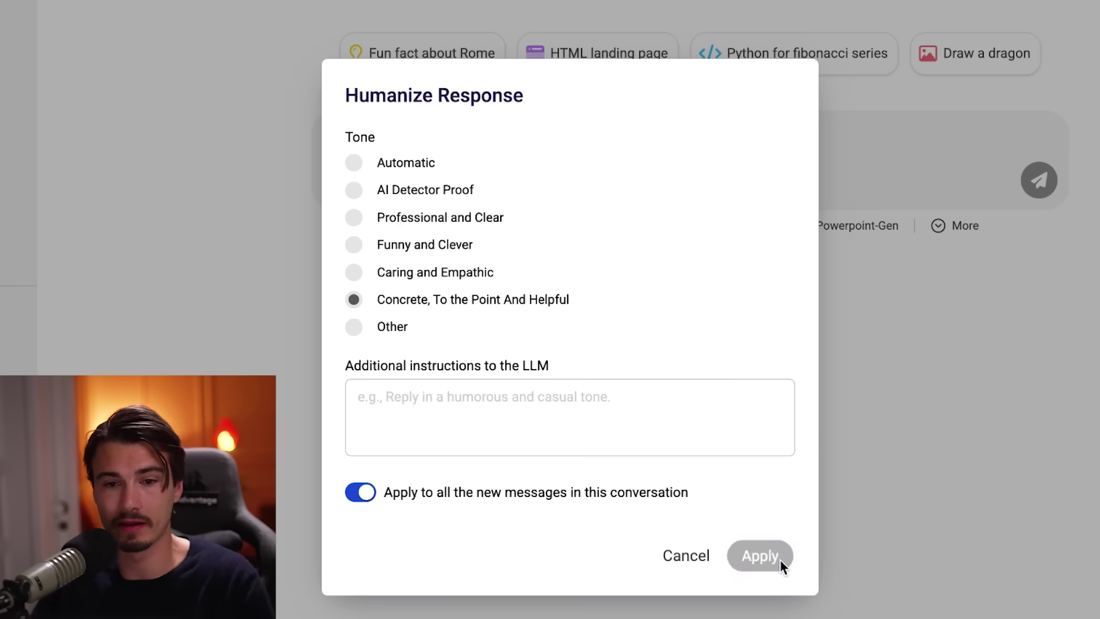
key("ctrl+v")
key("Return")
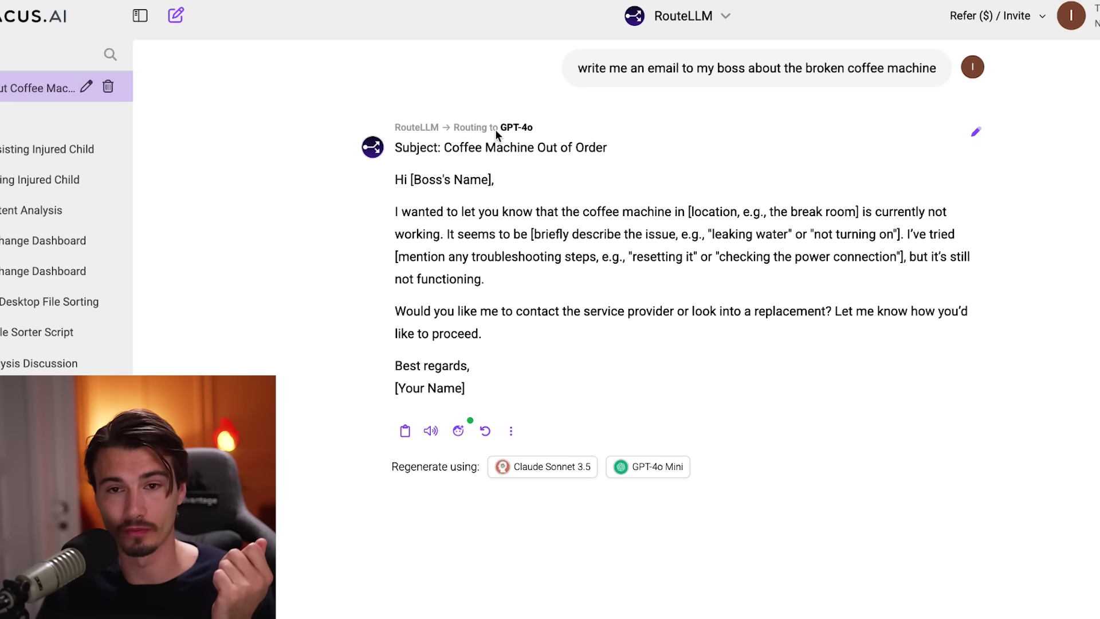
Regenerate the coffee machine email reply using the 'AI Detector Proof' Humanize tone
left_click(458, 430)
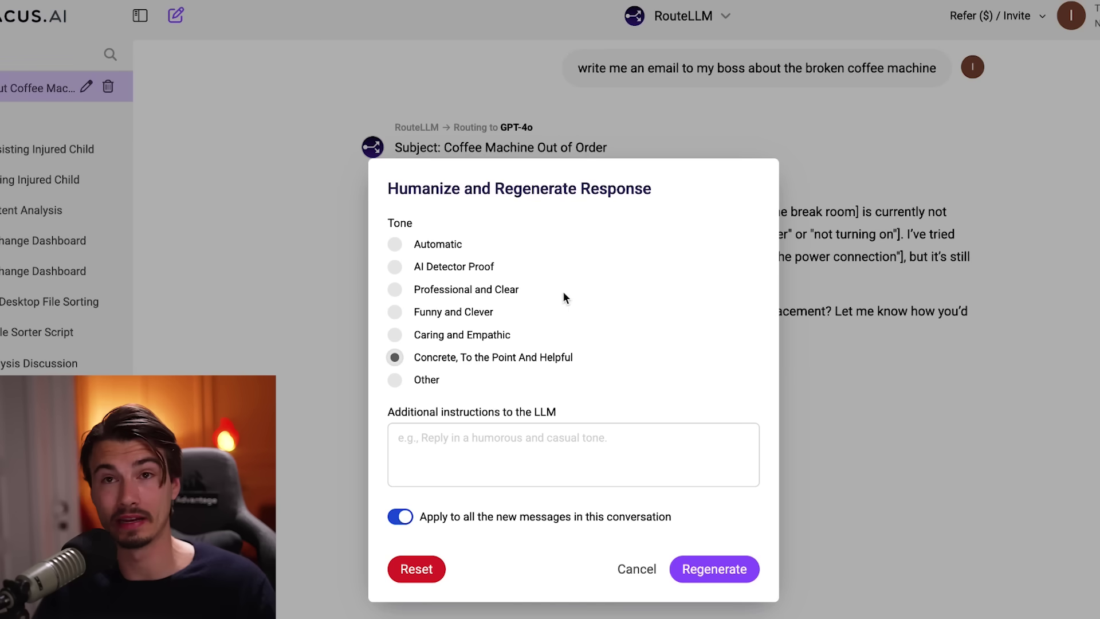
left_click(457, 271)
left_click(738, 555)
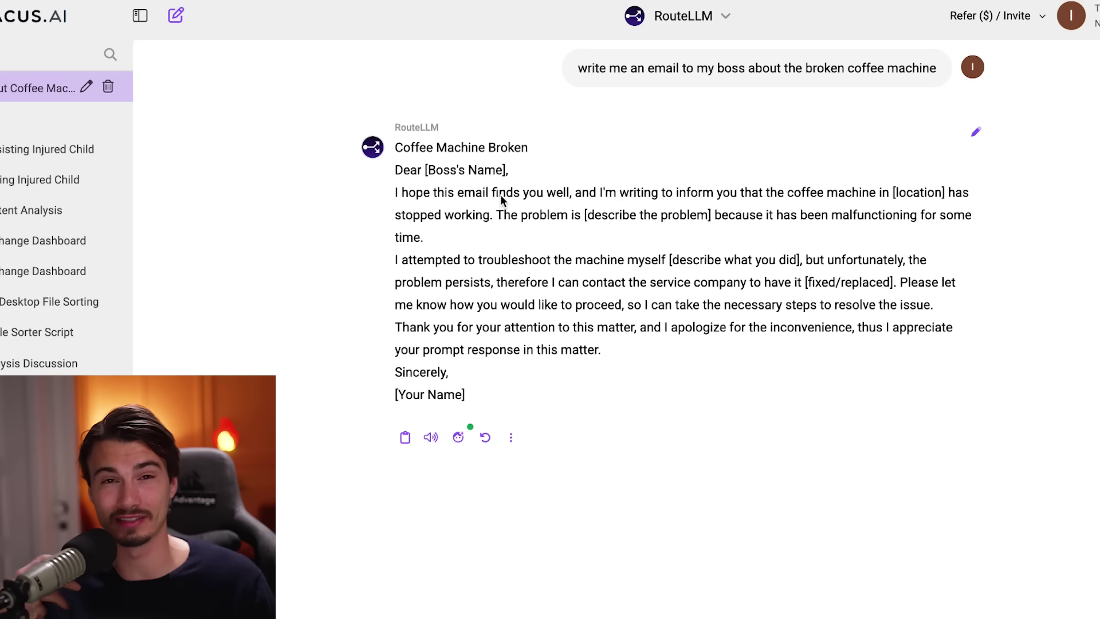
left_click(973, 574)
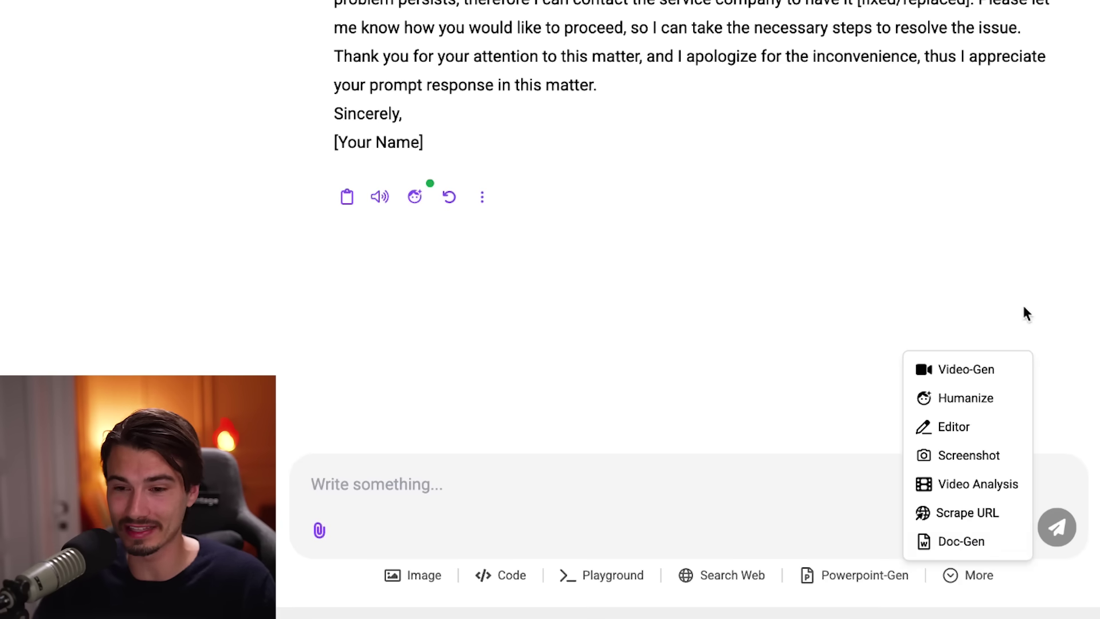
left_click(964, 456)
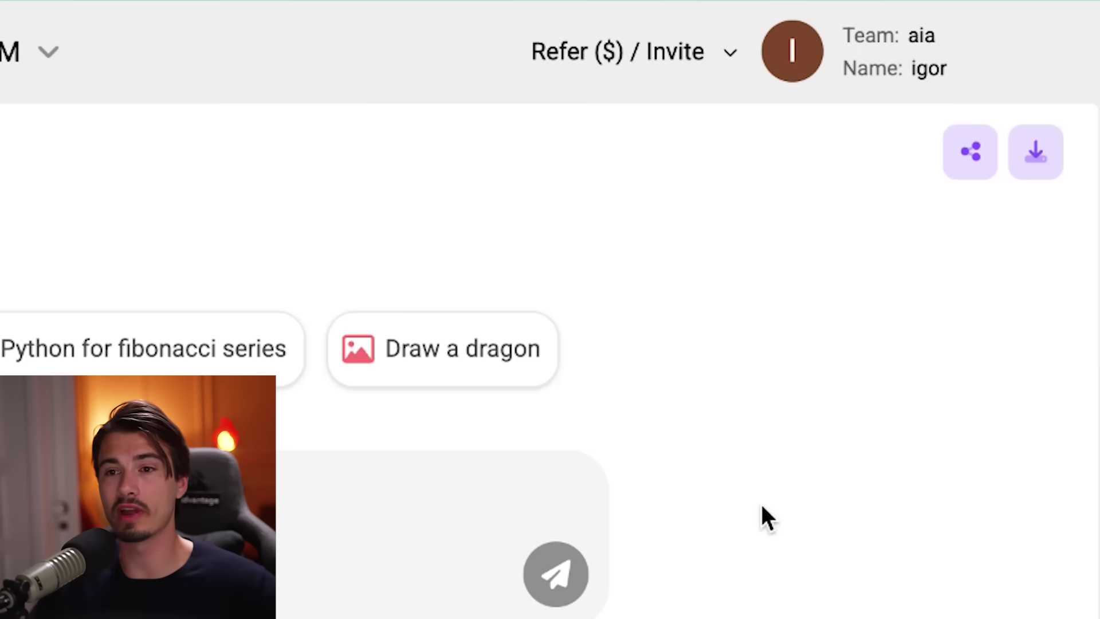
Send a team invite via Invite Team, then check the member's groups and the permissions page
left_click(613, 57)
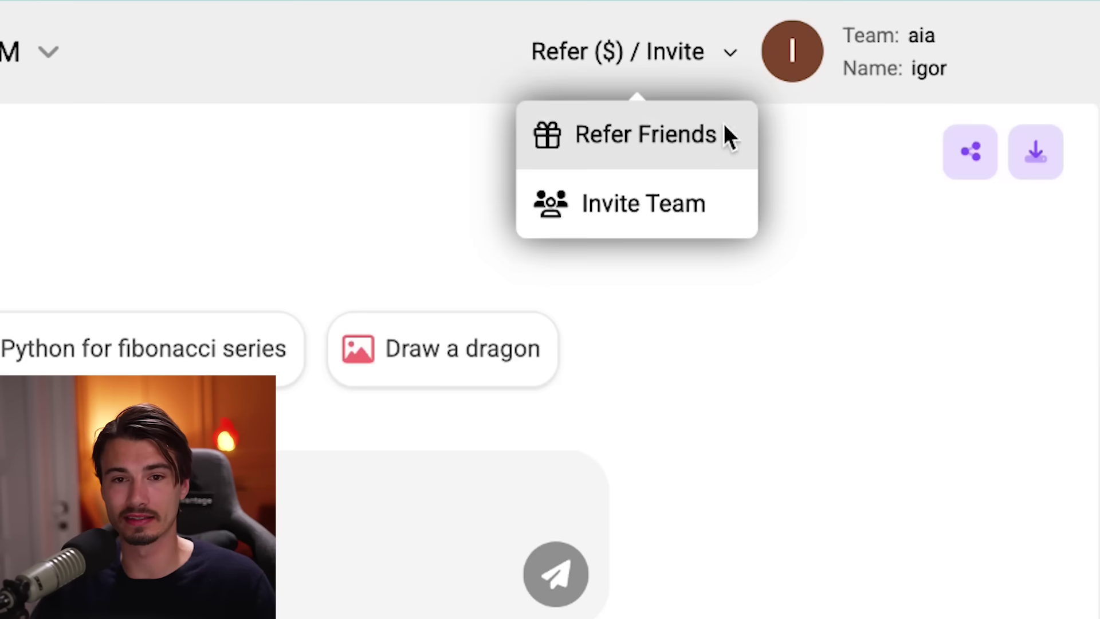
left_click(652, 182)
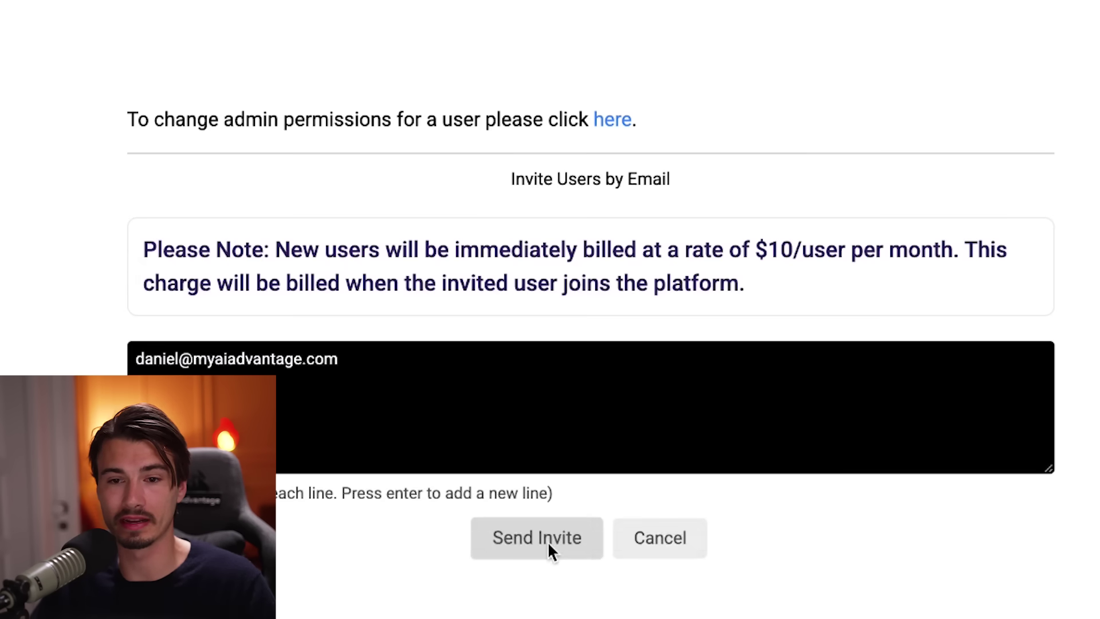
left_click(547, 540)
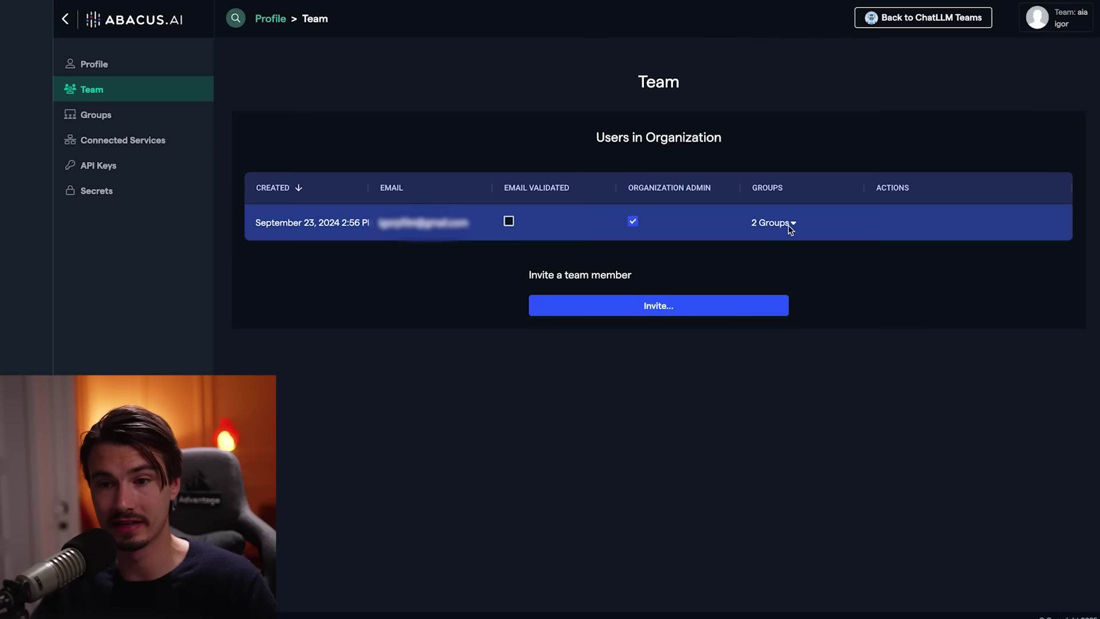
left_click(790, 228)
left_click(160, 116)
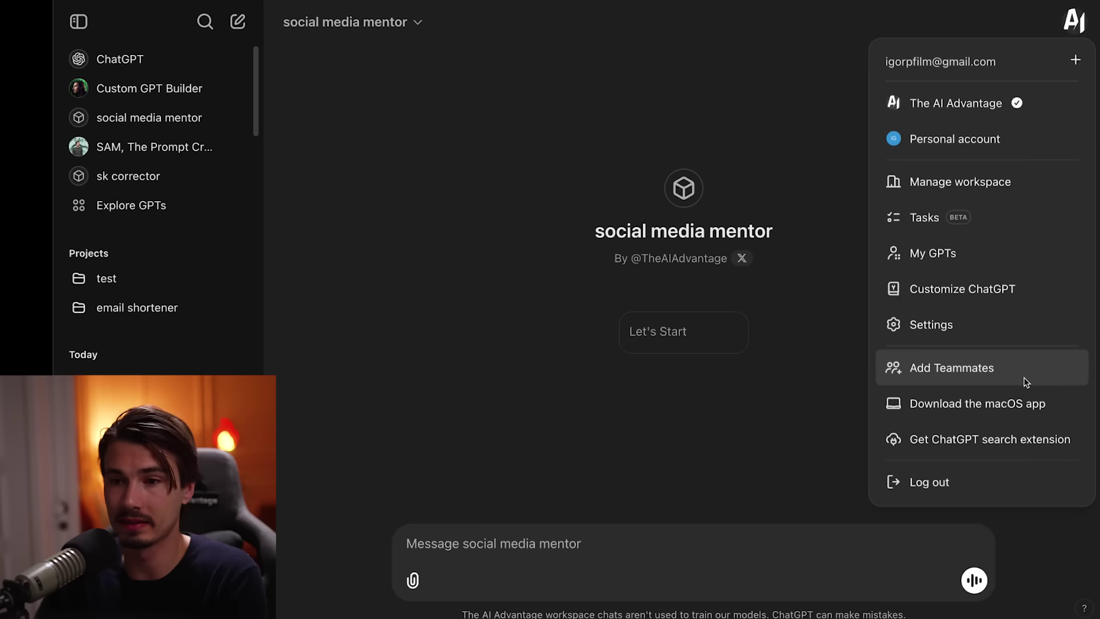
Open and dismiss the Add Teammates form, then look over the workspace GPTs page
left_click(1026, 381)
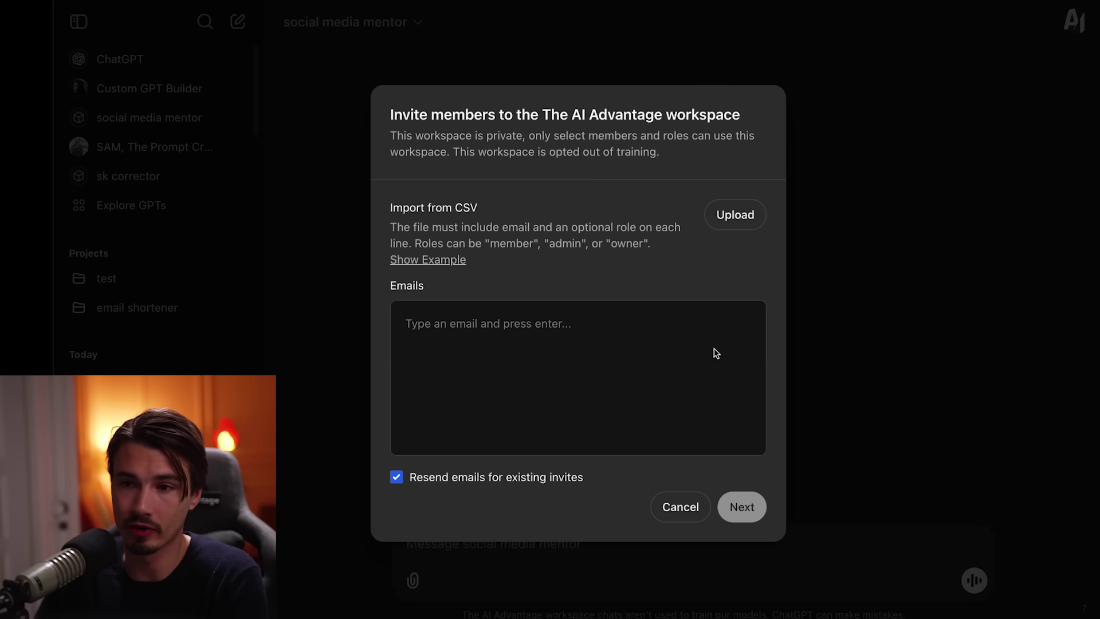
left_click(680, 506)
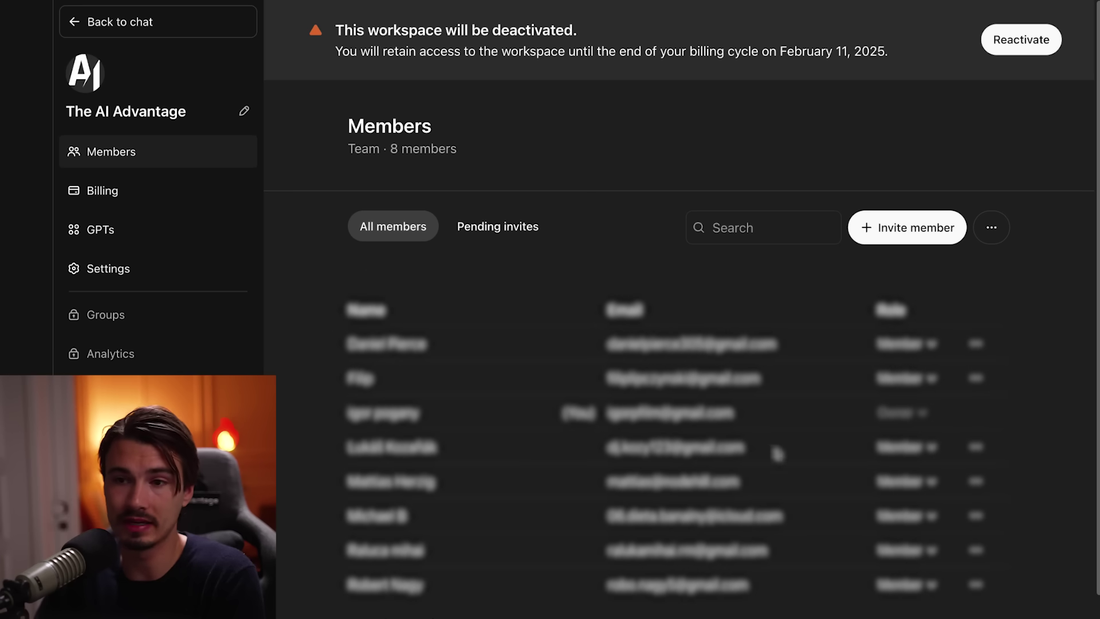
left_click(189, 235)
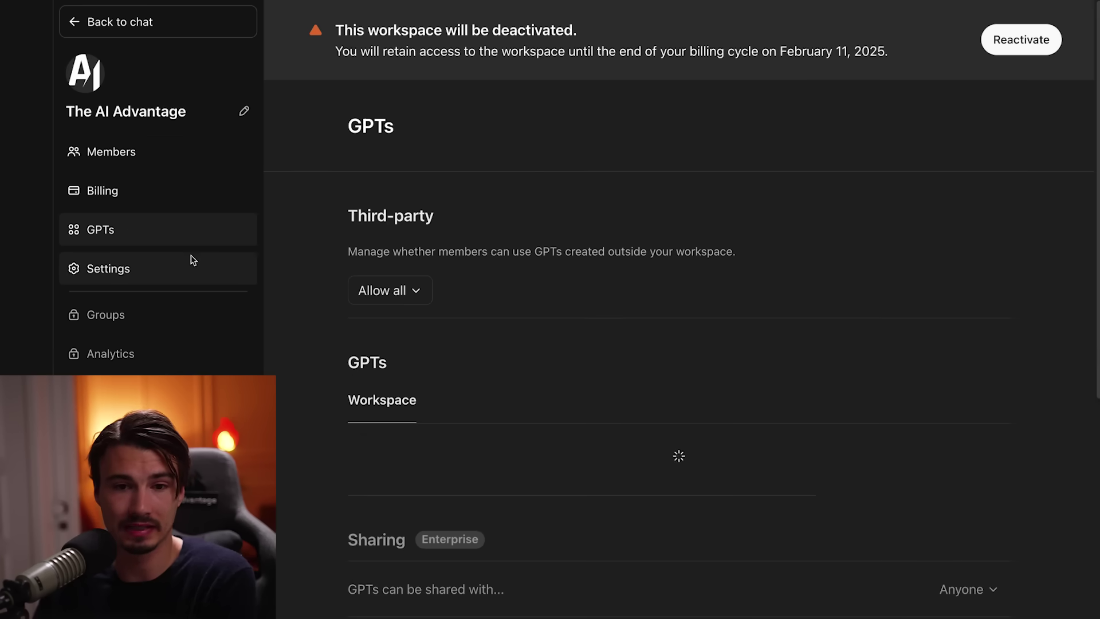
scroll(401, 258, "down", 4)
scroll(573, 241, "up", 4)
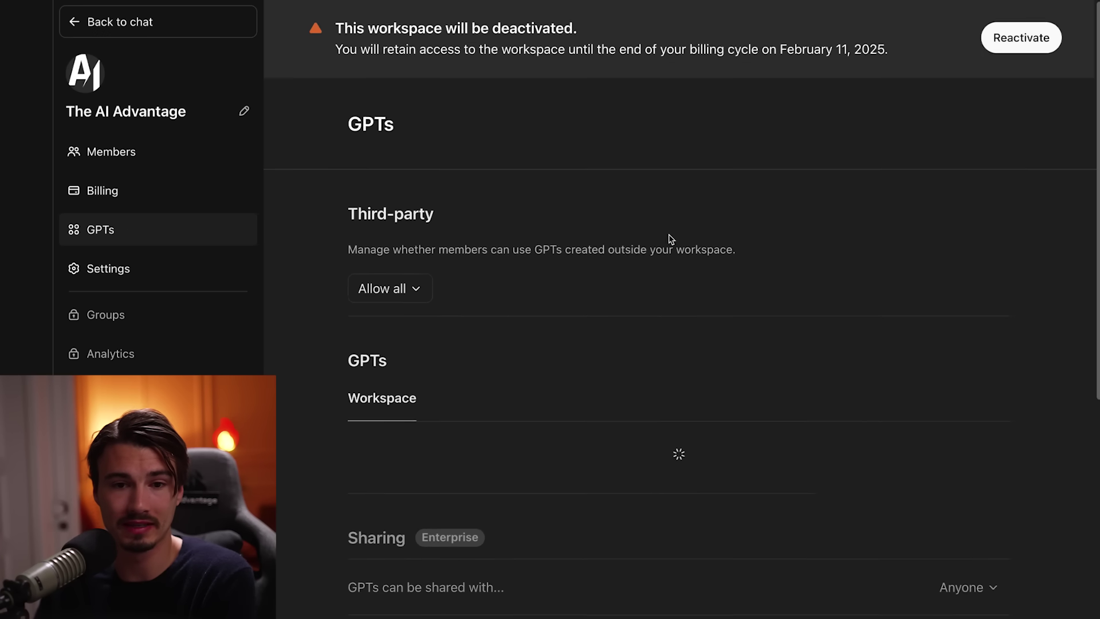
Scroll through the ChatGPT workspace Settings admin page
left_click(222, 269)
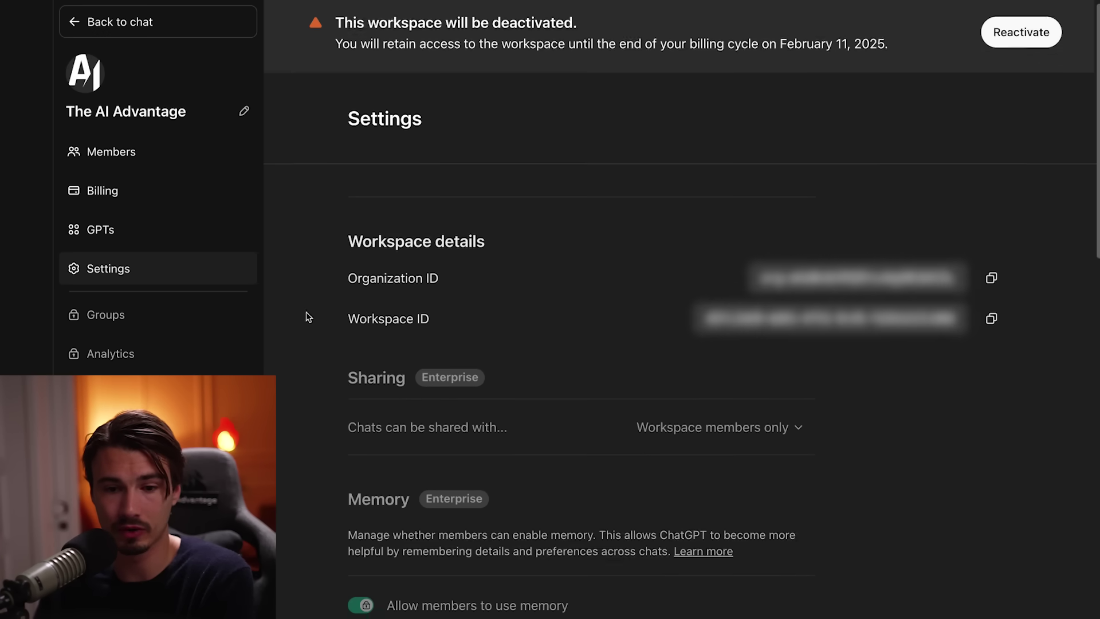
scroll(550, 300, "down", 10)
scroll(573, 366, "up", 10)
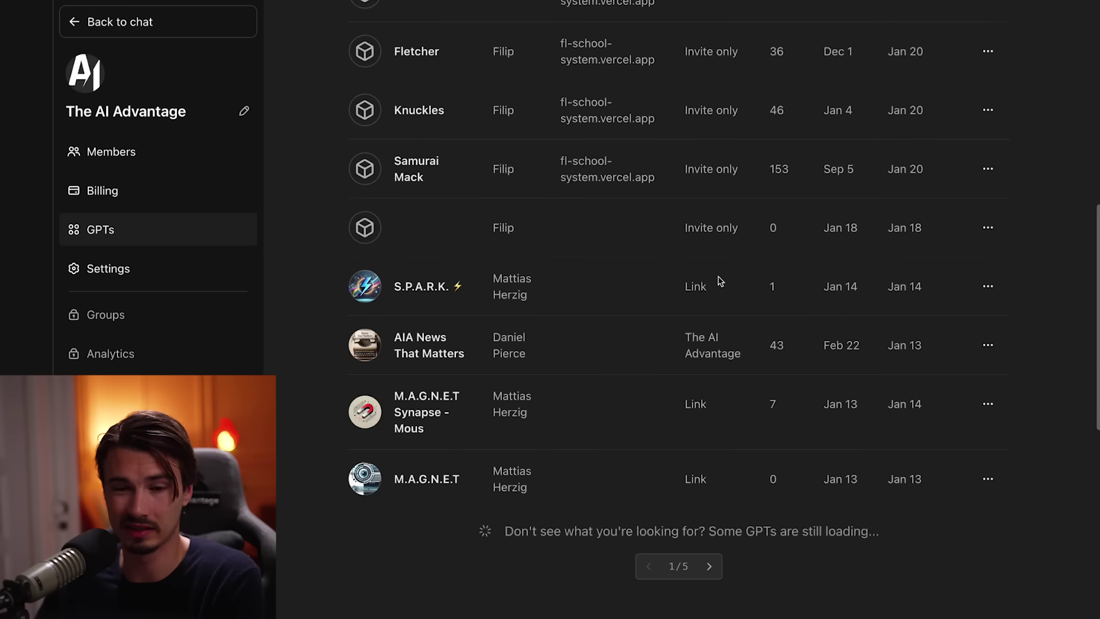
scroll(687, 285, "up", 10)
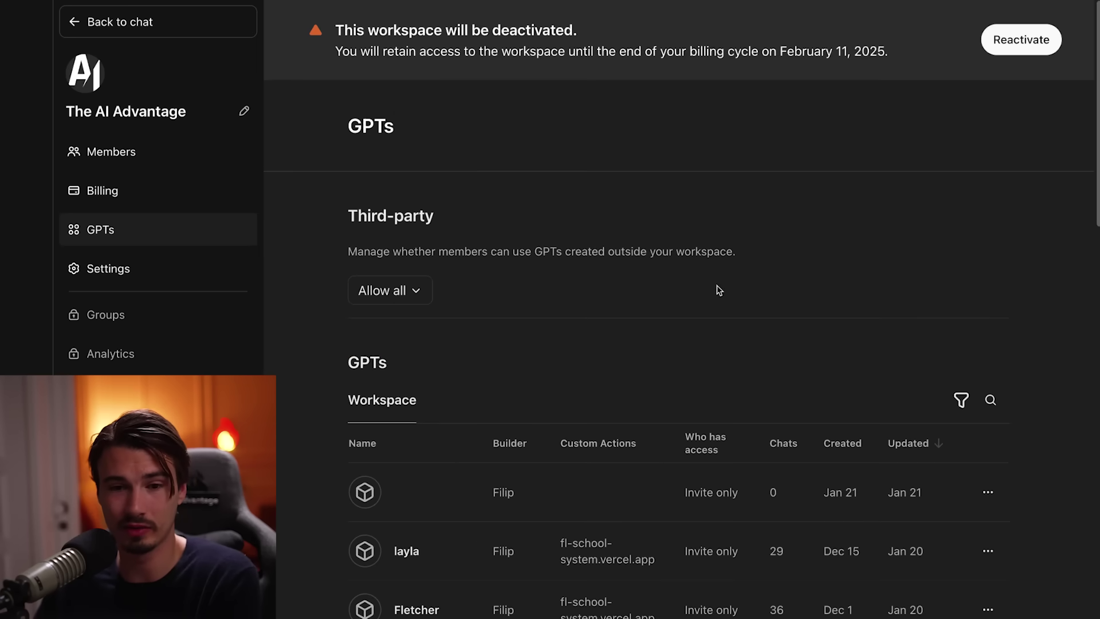
scroll(670, 307, "down", 4)
scroll(614, 388, "up", 4)
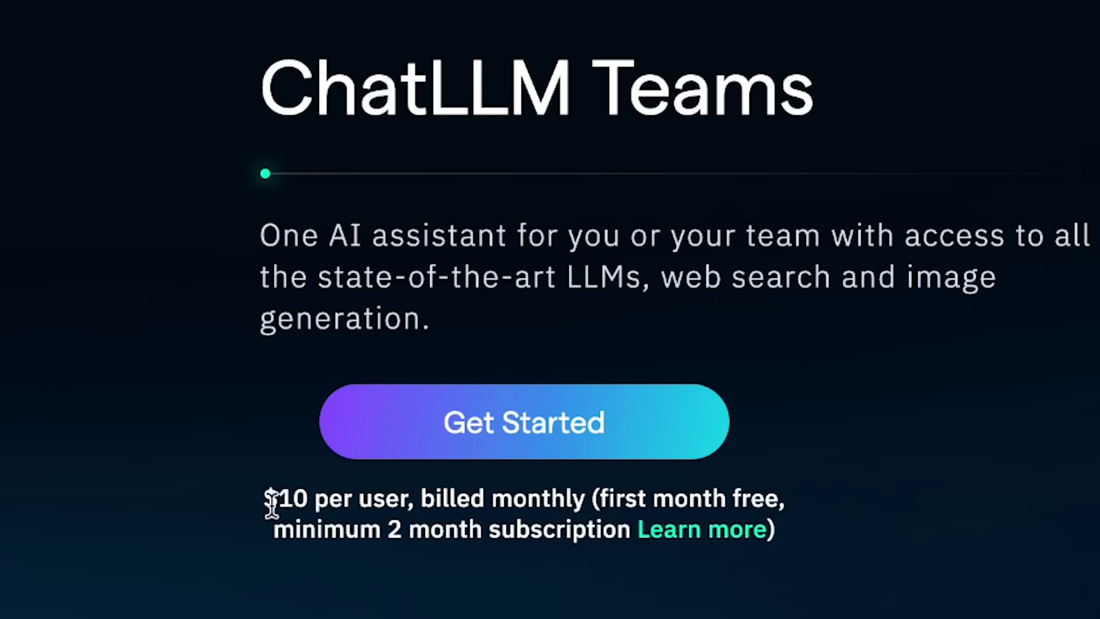
Highlight the team pricing text, browse the bot list, and close the More menu
left_click_drag(265, 498, 437, 525)
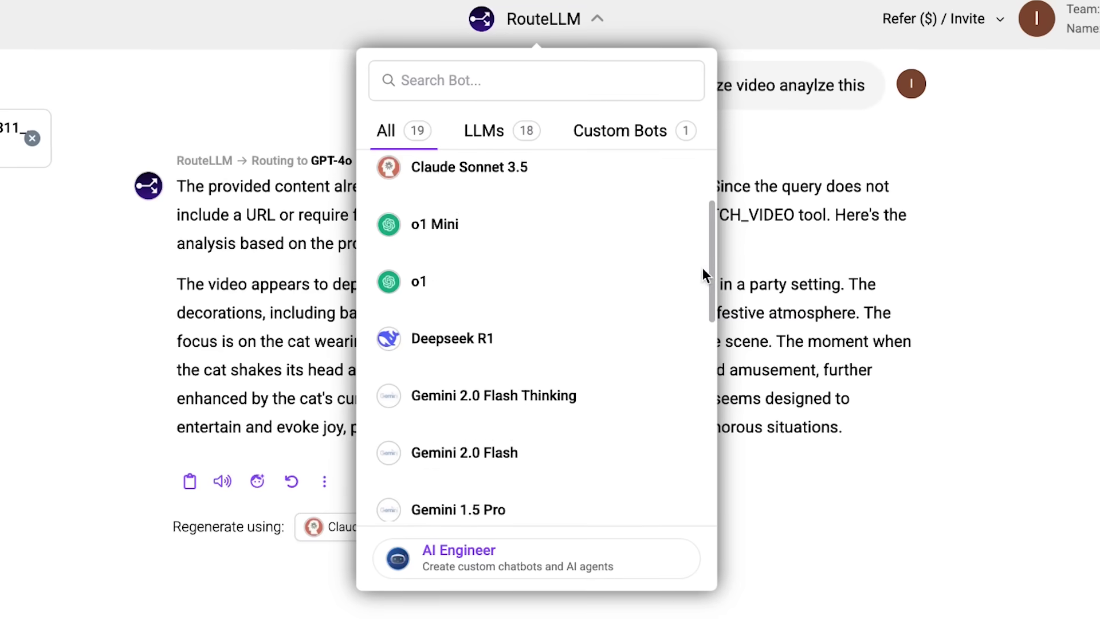
left_click_drag(702, 267, 714, 336)
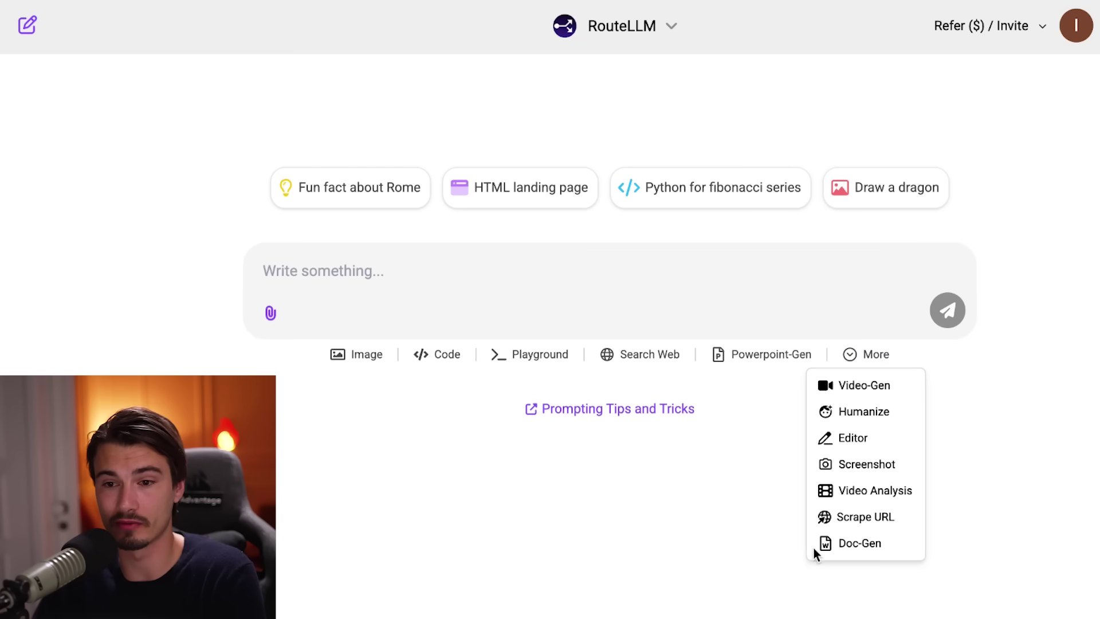
left_click(654, 56)
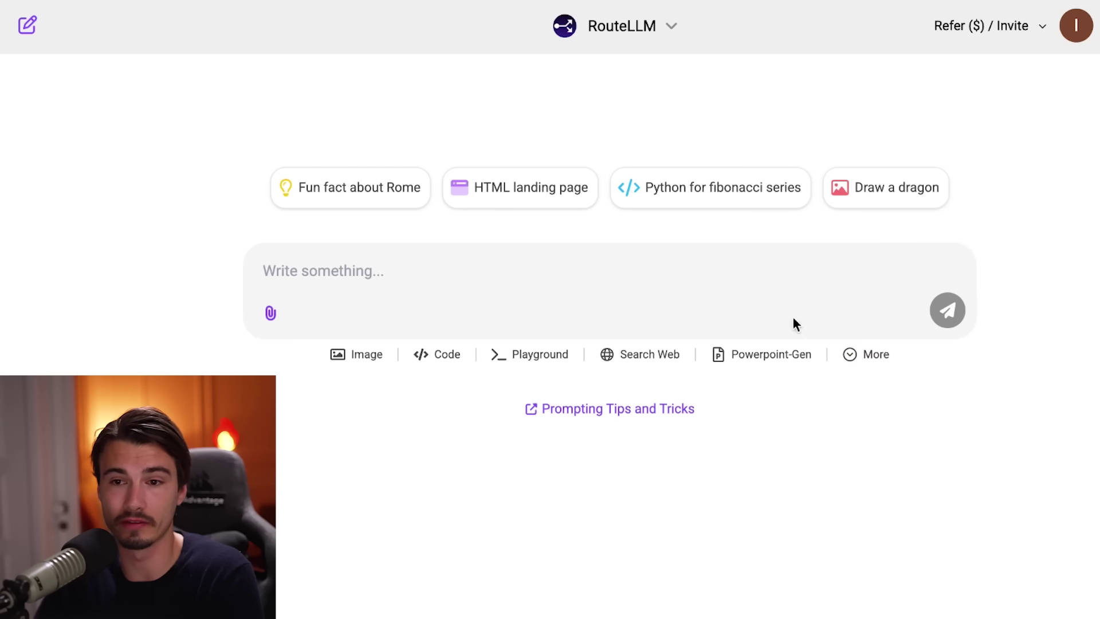